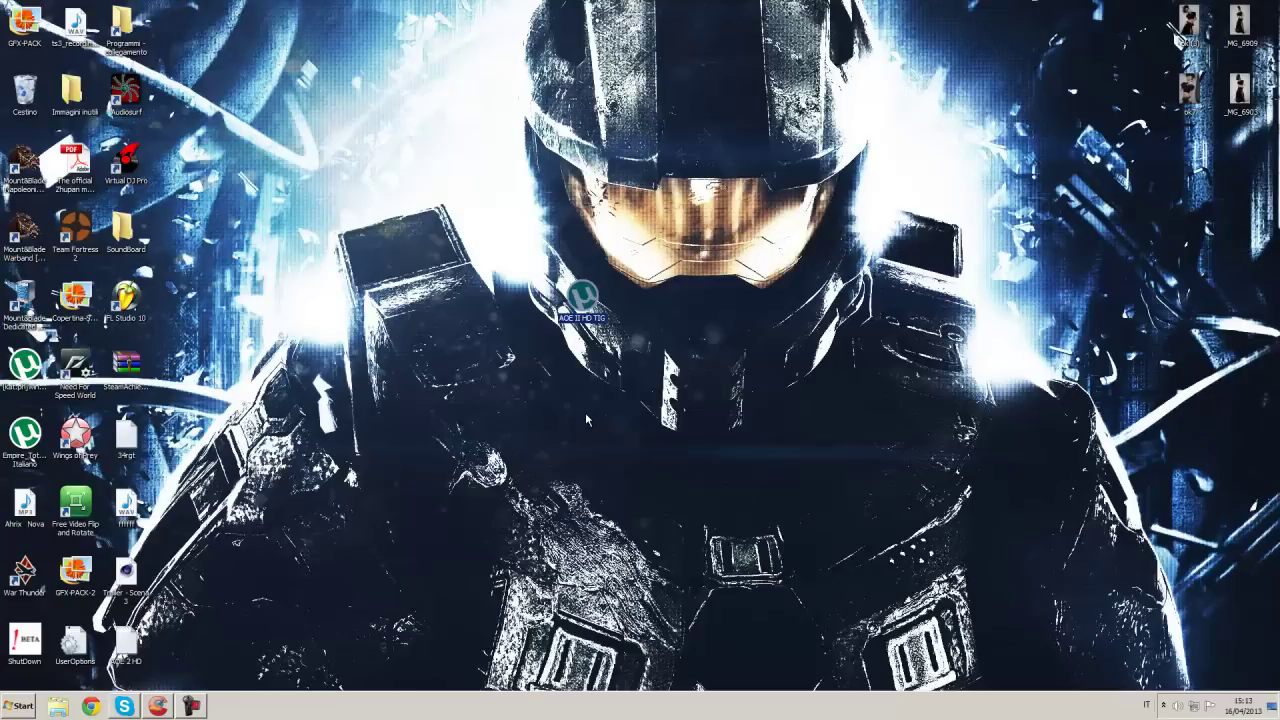
left_click_drag(385, 151, 804, 489)
left_click_drag(466, 178, 722, 414)
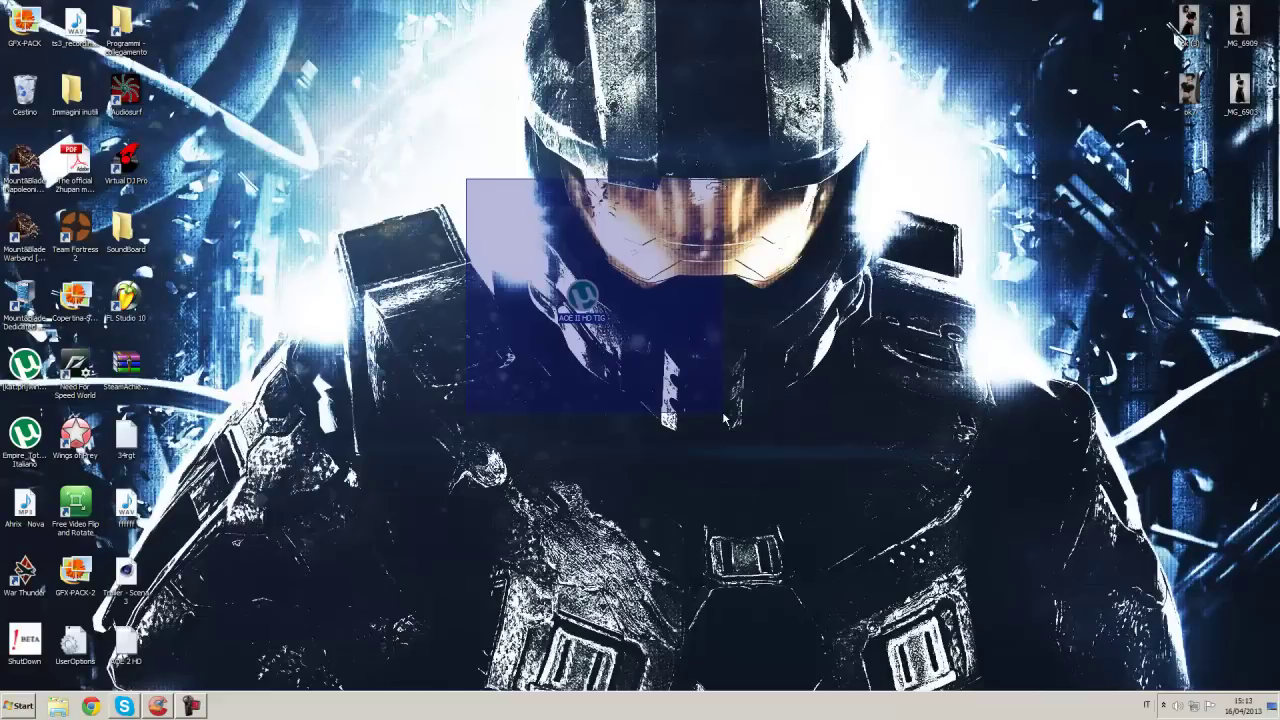
left_click_drag(724, 418, 724, 418)
left_click_drag(450, 218, 712, 374)
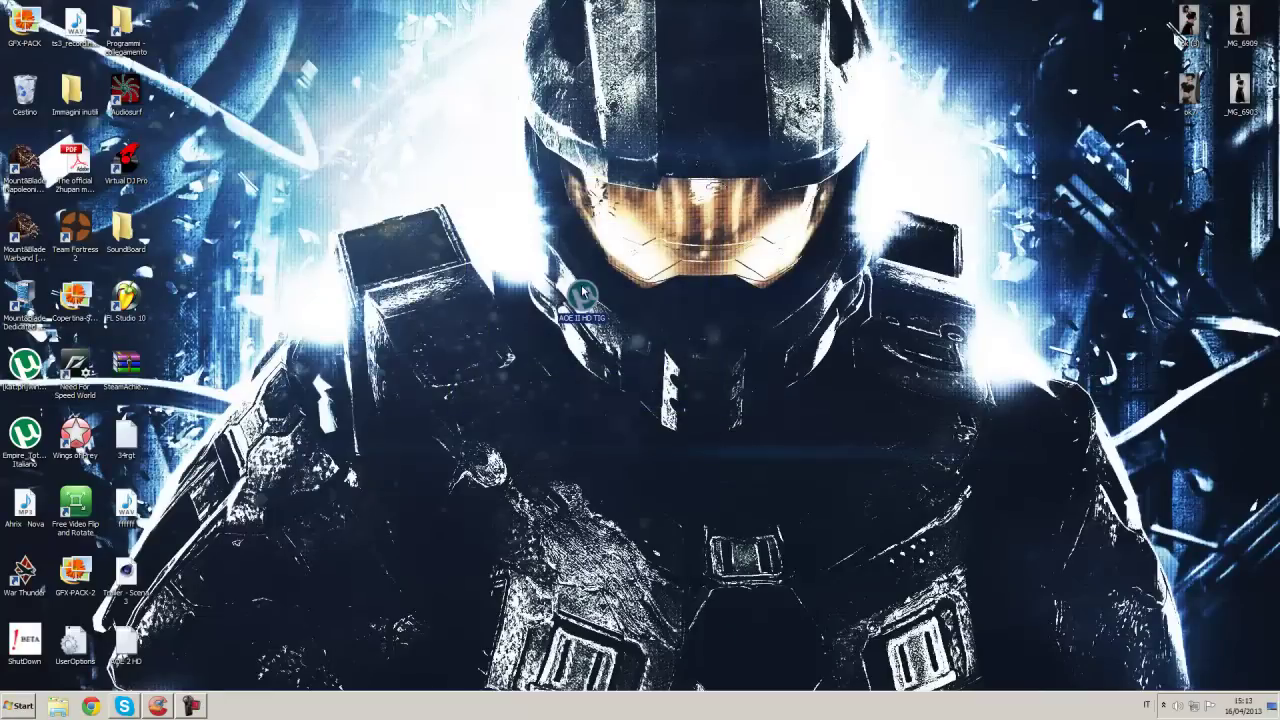
Open the AOE II HD TIG torrent from the desktop in µTorrent and review the files it contains.
right_click(583, 292)
left_click(592, 295)
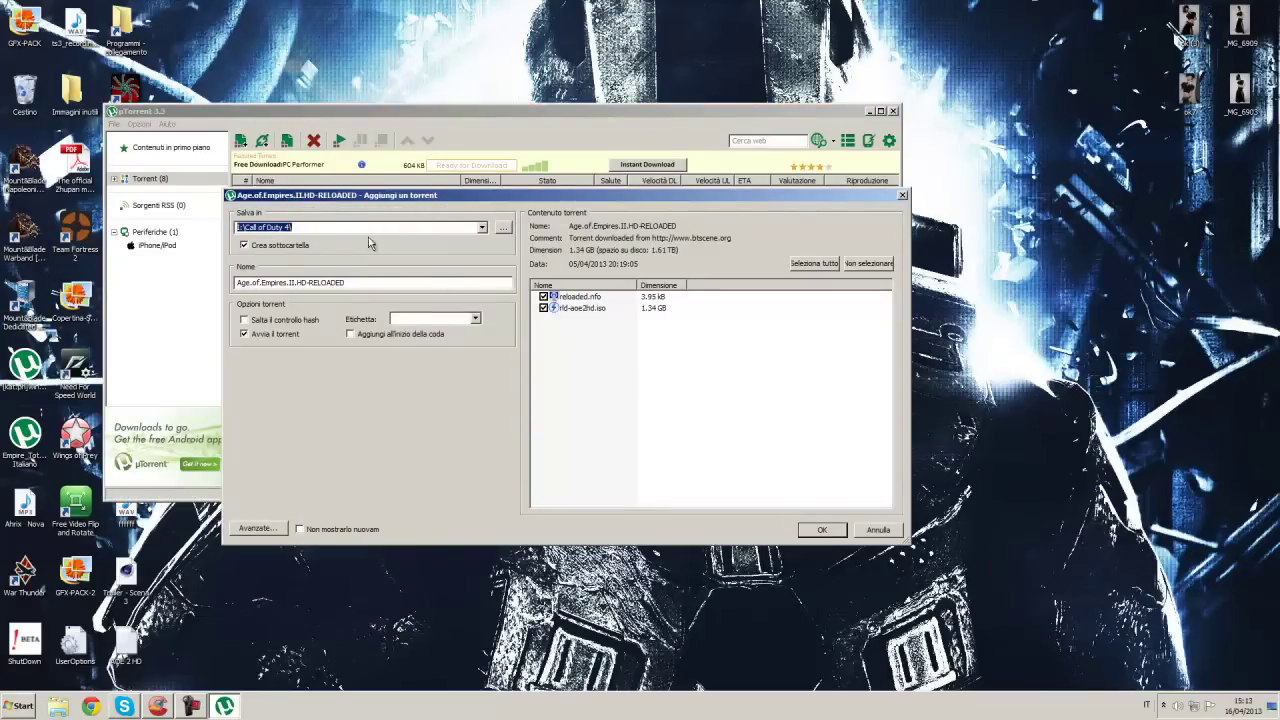
left_click_drag(582, 422, 592, 294)
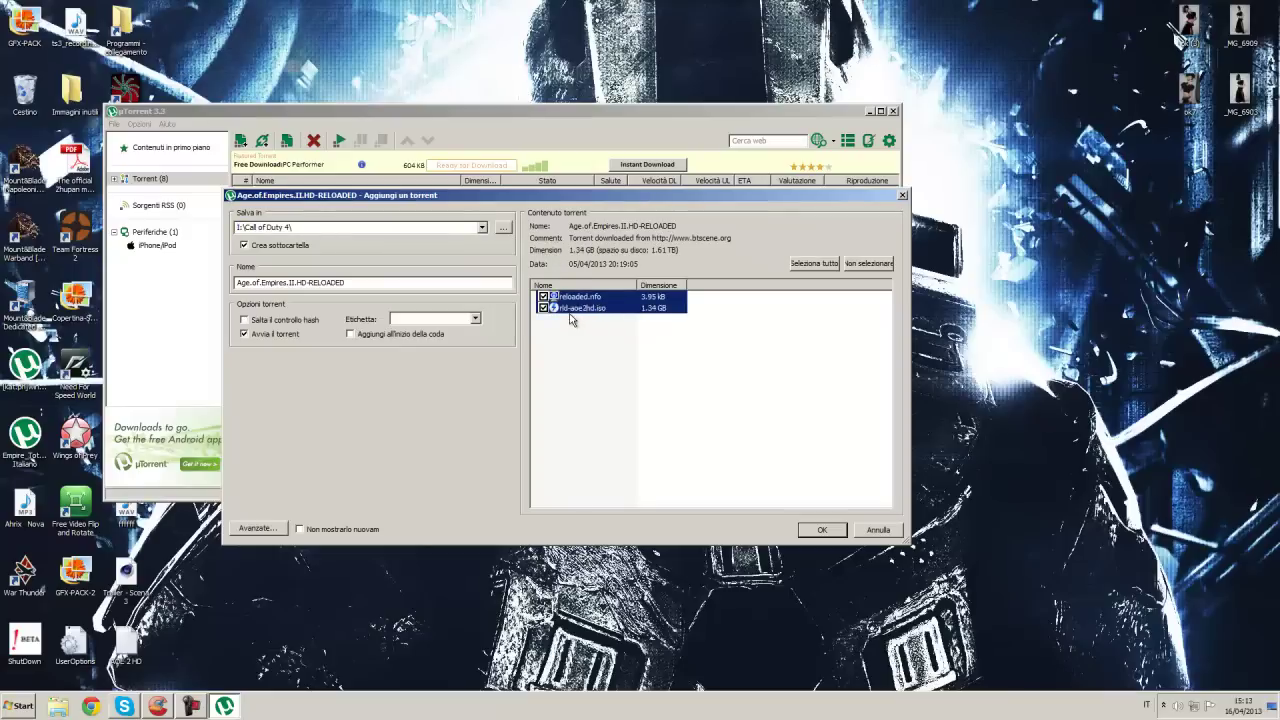
left_click(620, 366)
Set the save location to the Age.of.Empires.II.HD-RELOADED folder in Call of Duty 4 on drive I: and add the torrent.
left_click(503, 228)
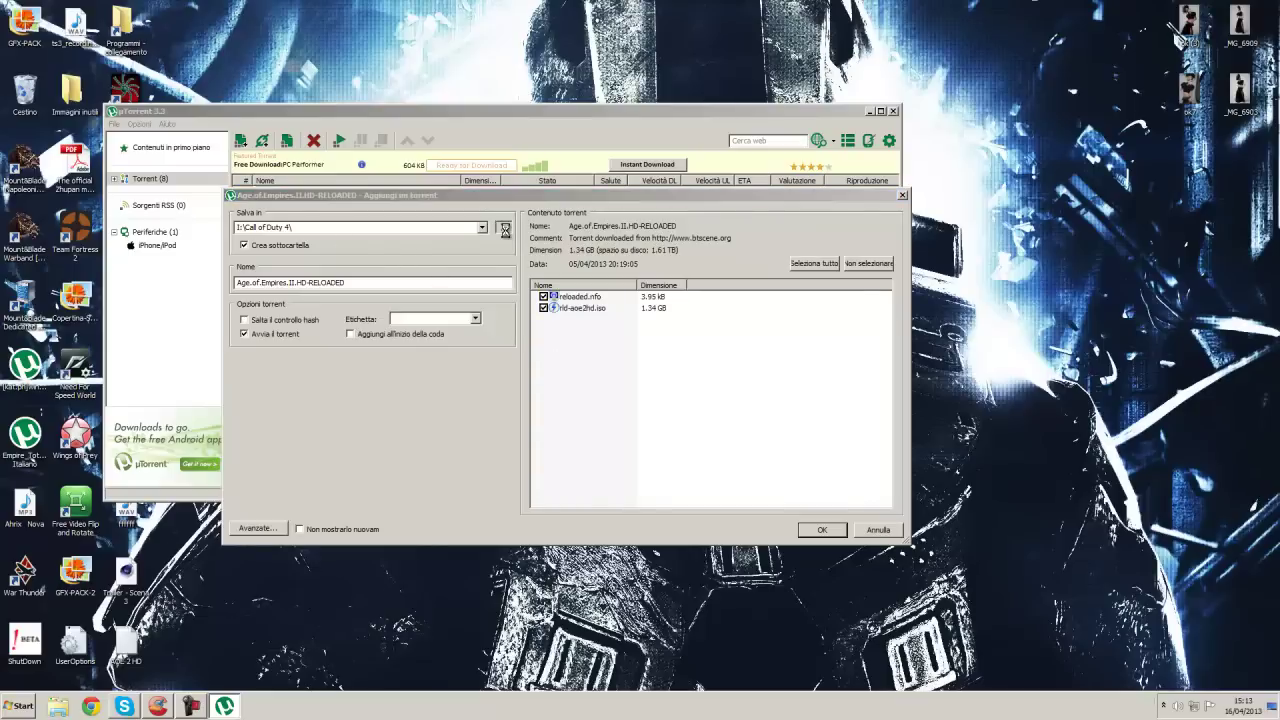
double_click(432, 290)
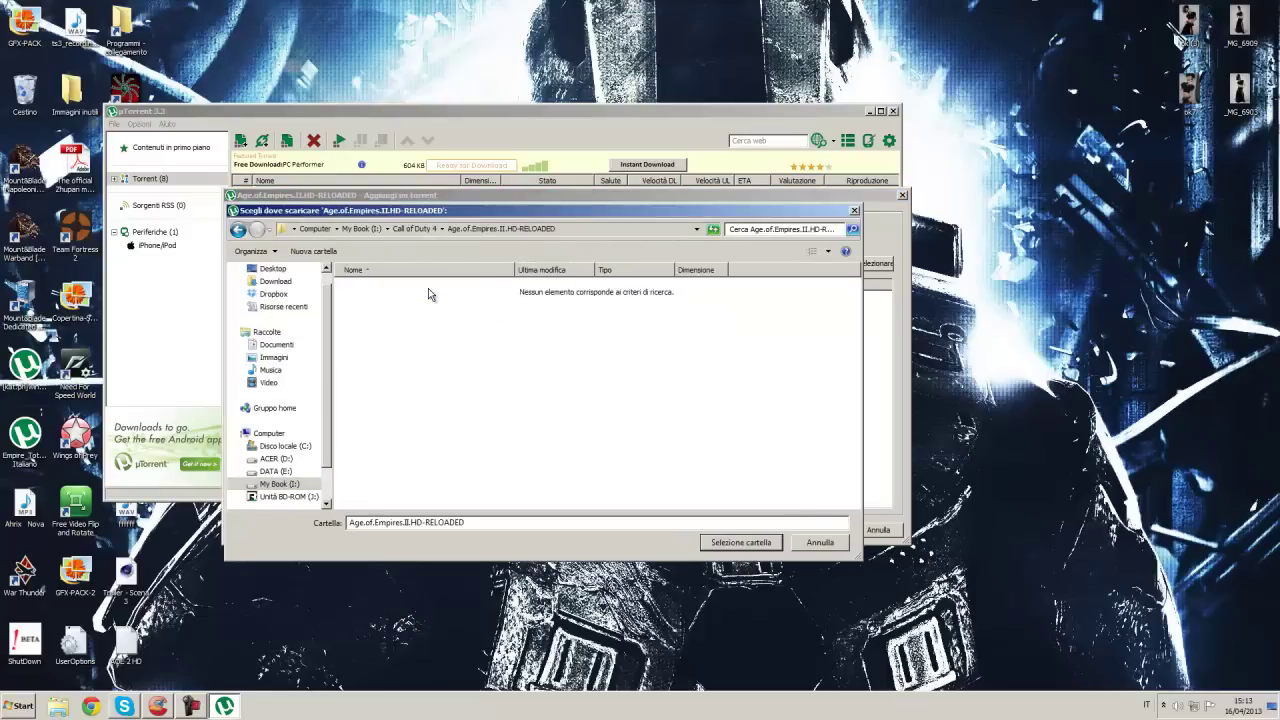
left_click(740, 542)
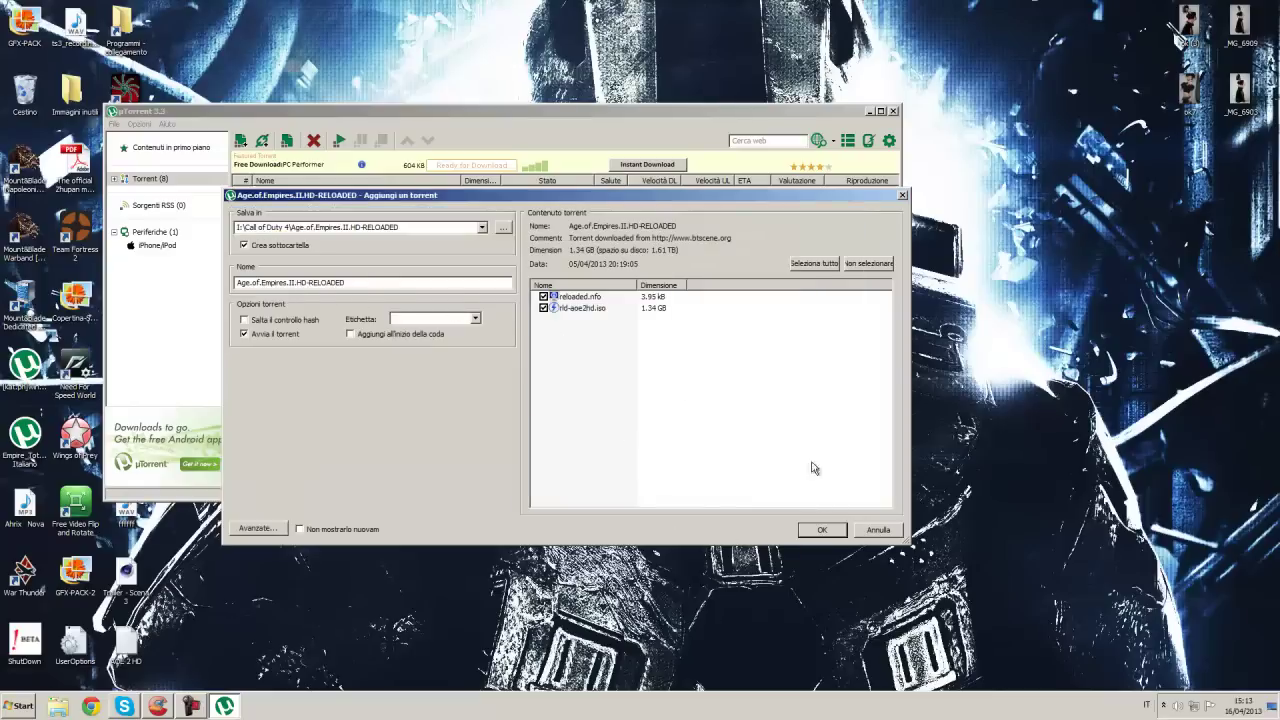
left_click(822, 530)
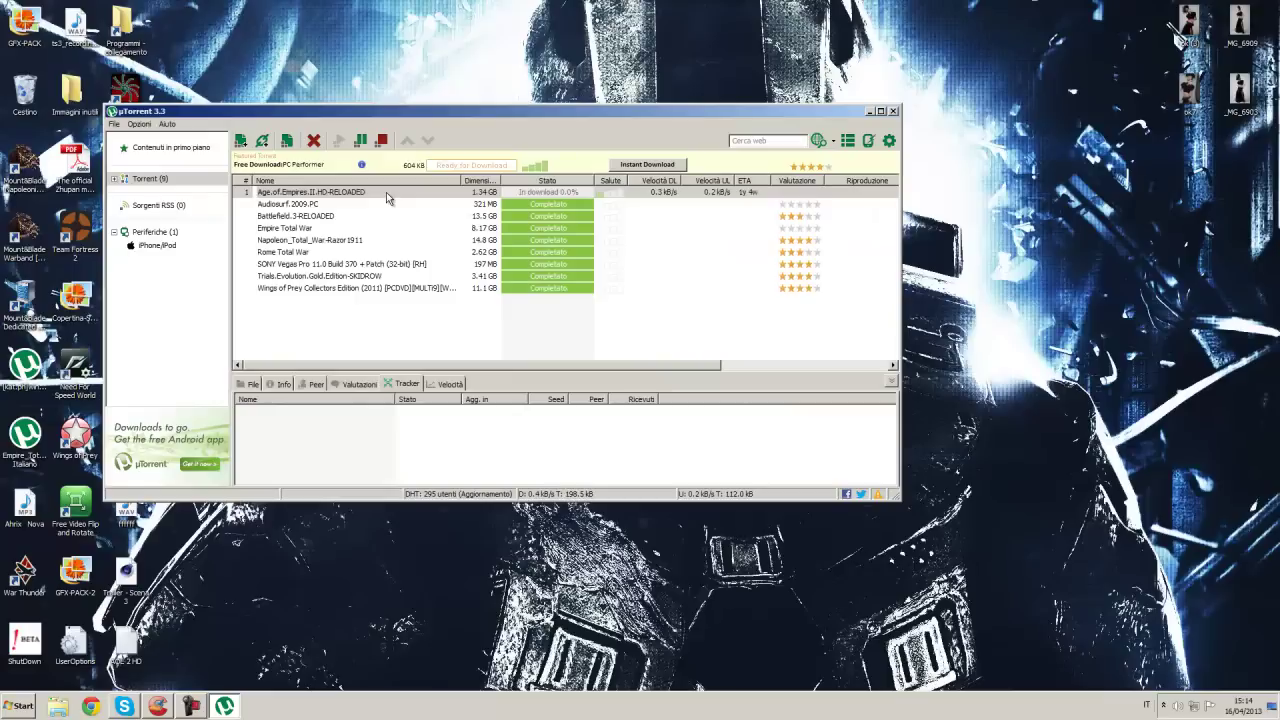
Stop the Age.of.Empires.II.HD-RELOADED download and check its file list and properties.
left_click(382, 142)
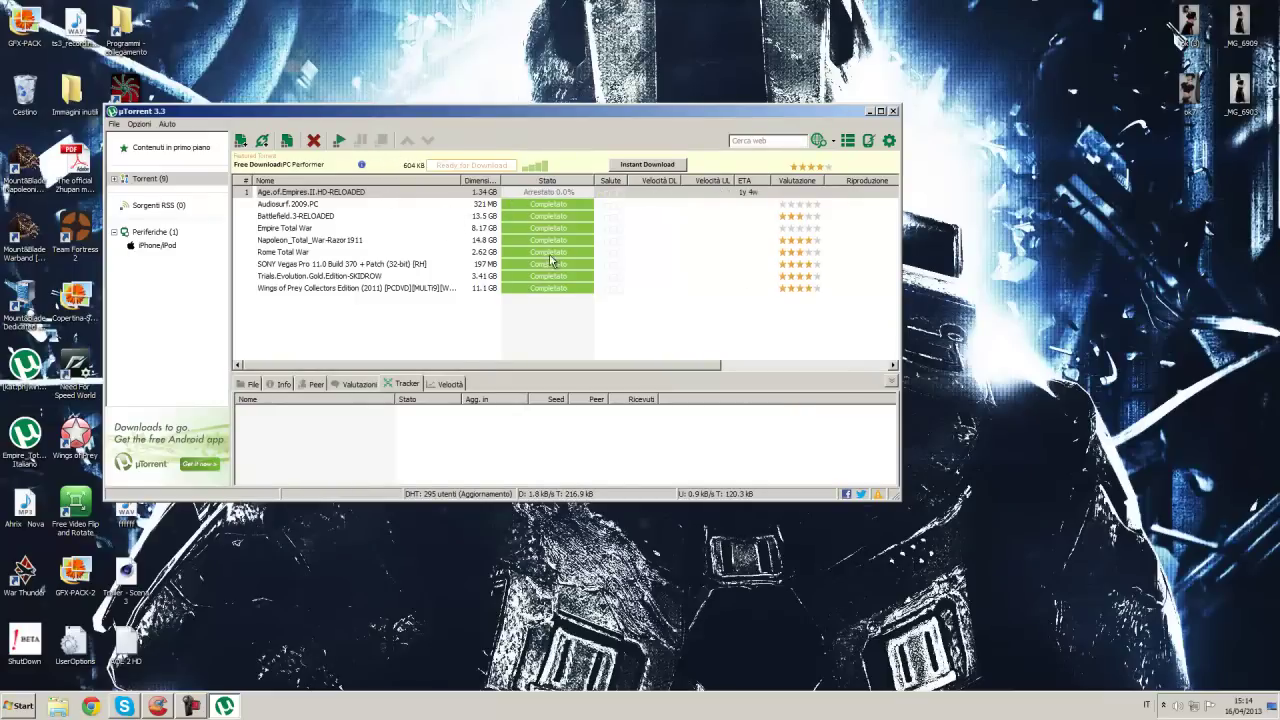
left_click(258, 384)
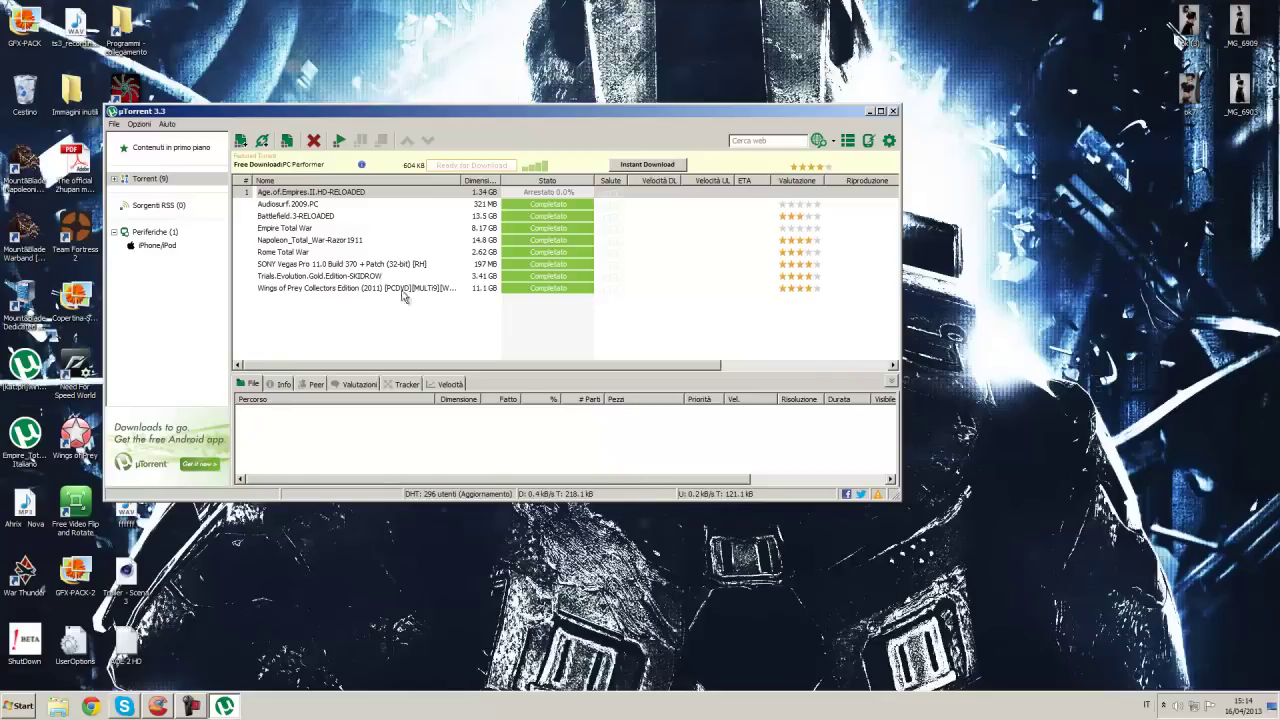
double_click(388, 196)
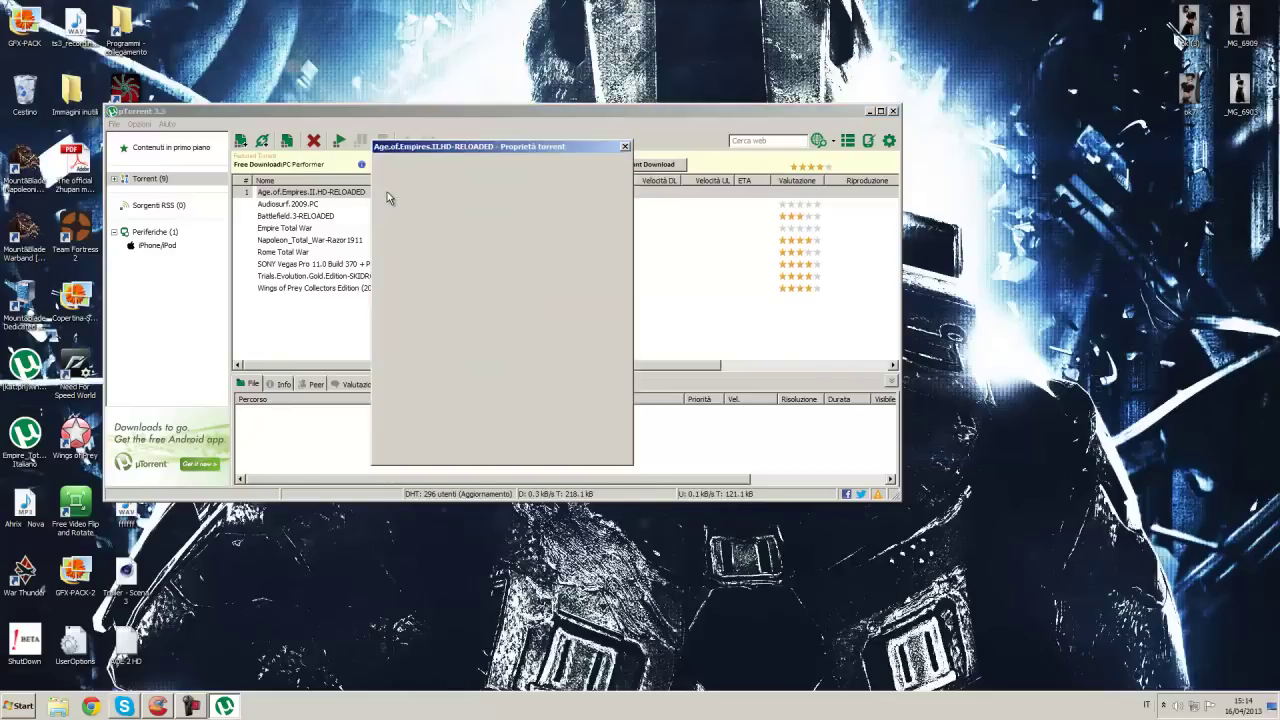
left_click(590, 450)
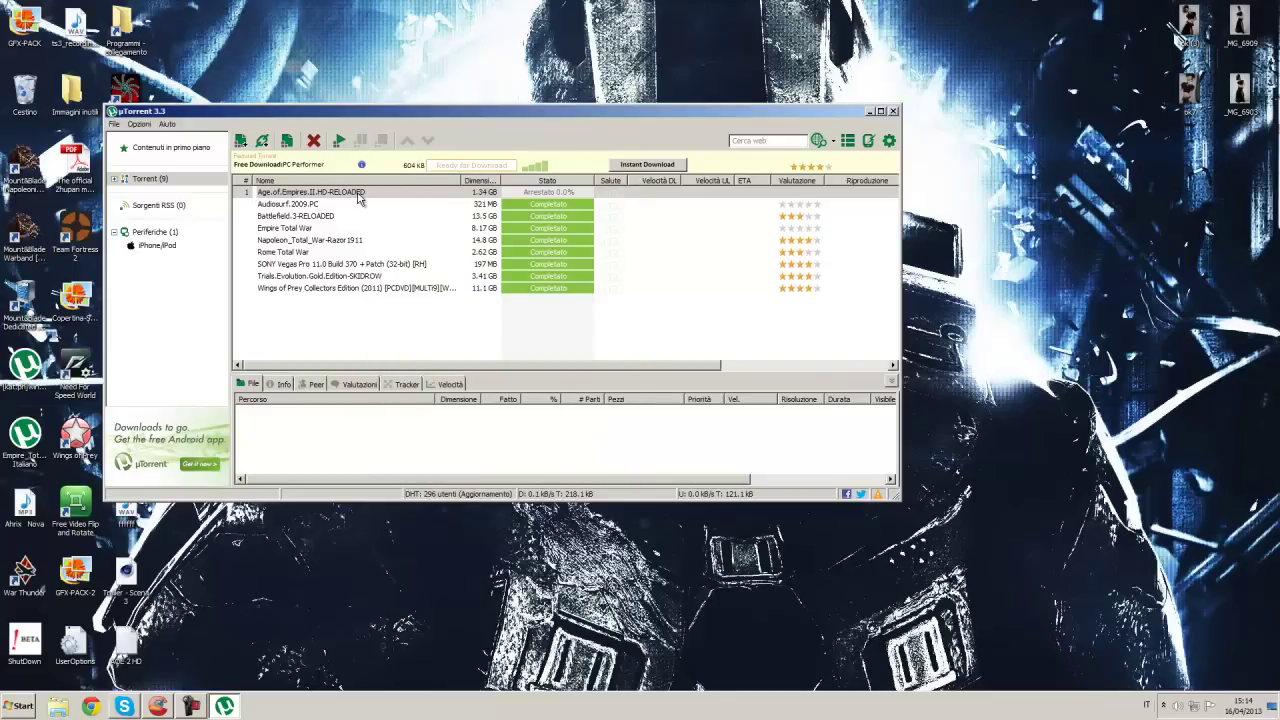
Open the Age.of.Empires.II.HD-RELOADED folder inside Call of Duty 4 on the My Book (I:) drive in Windows Explorer.
right_click(358, 197)
left_click(405, 233)
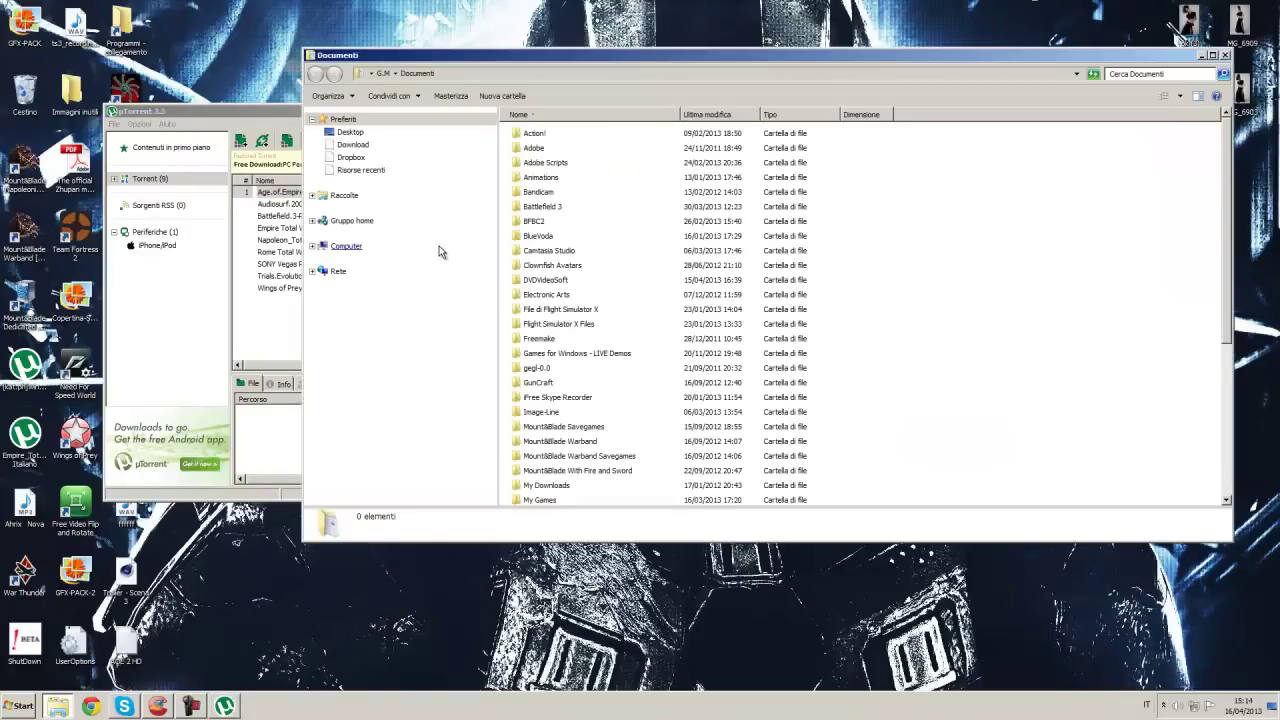
left_click(312, 296)
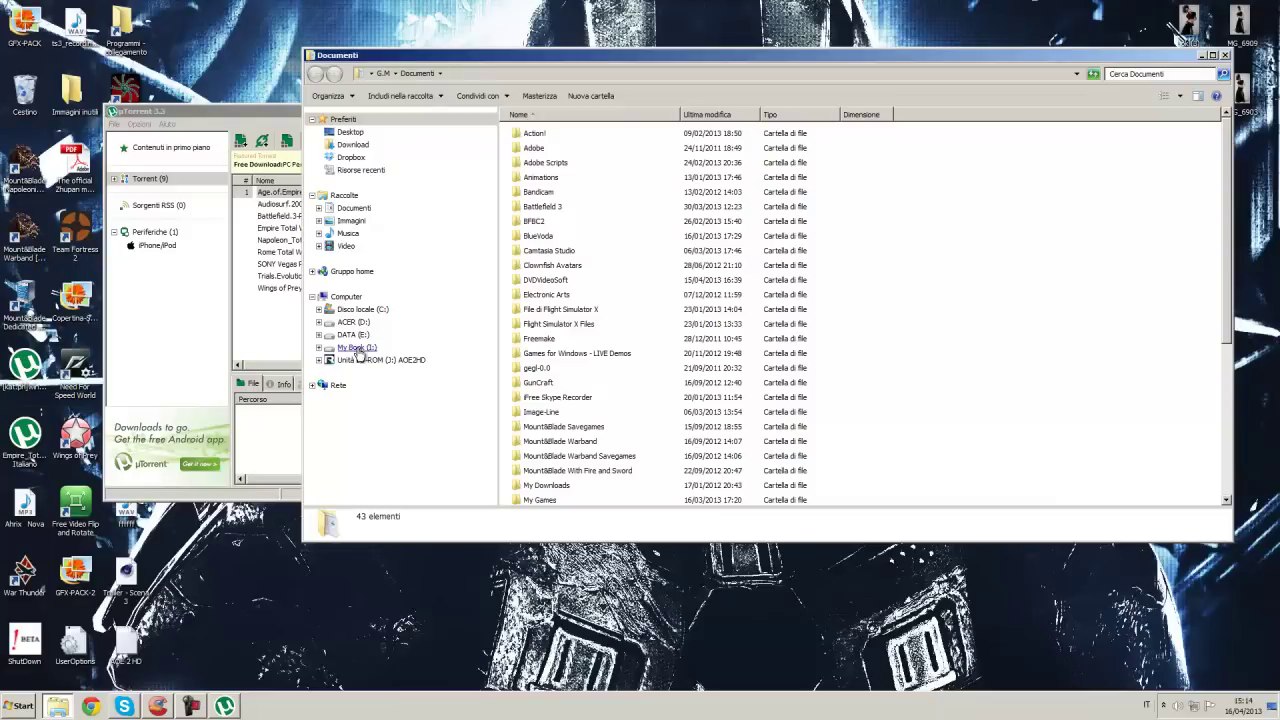
left_click(357, 347)
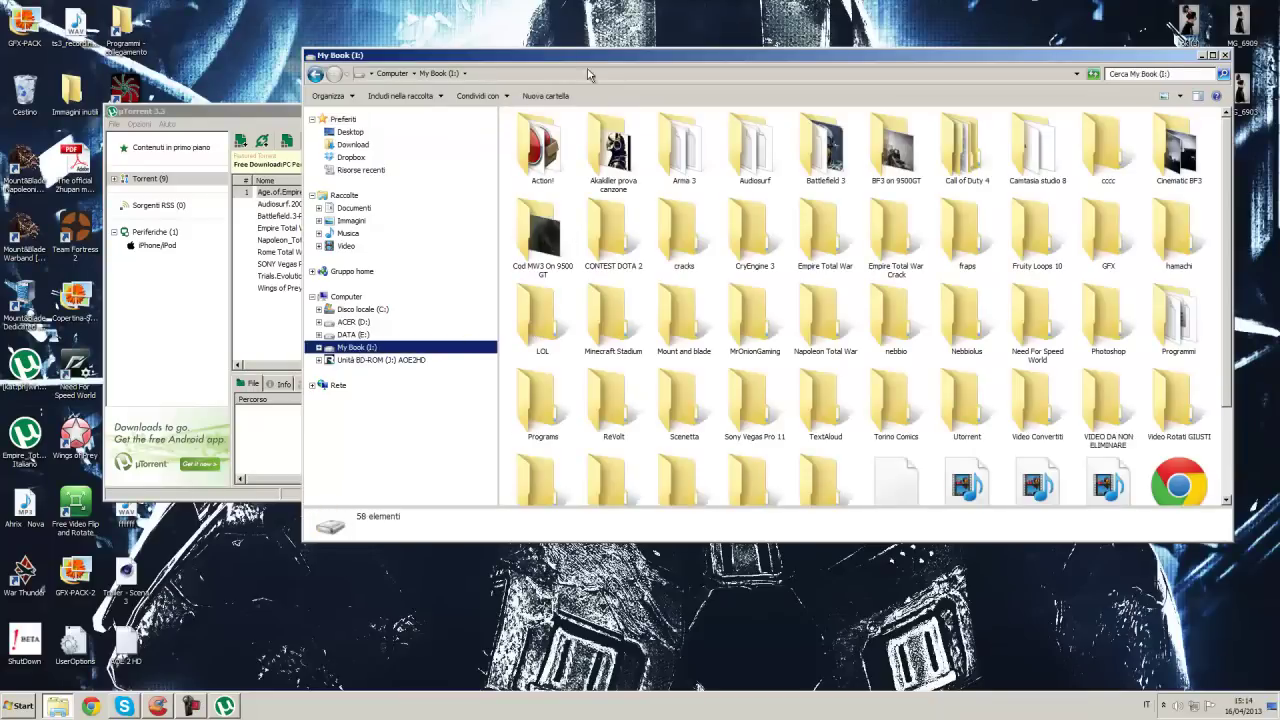
left_click_drag(588, 75, 437, 110)
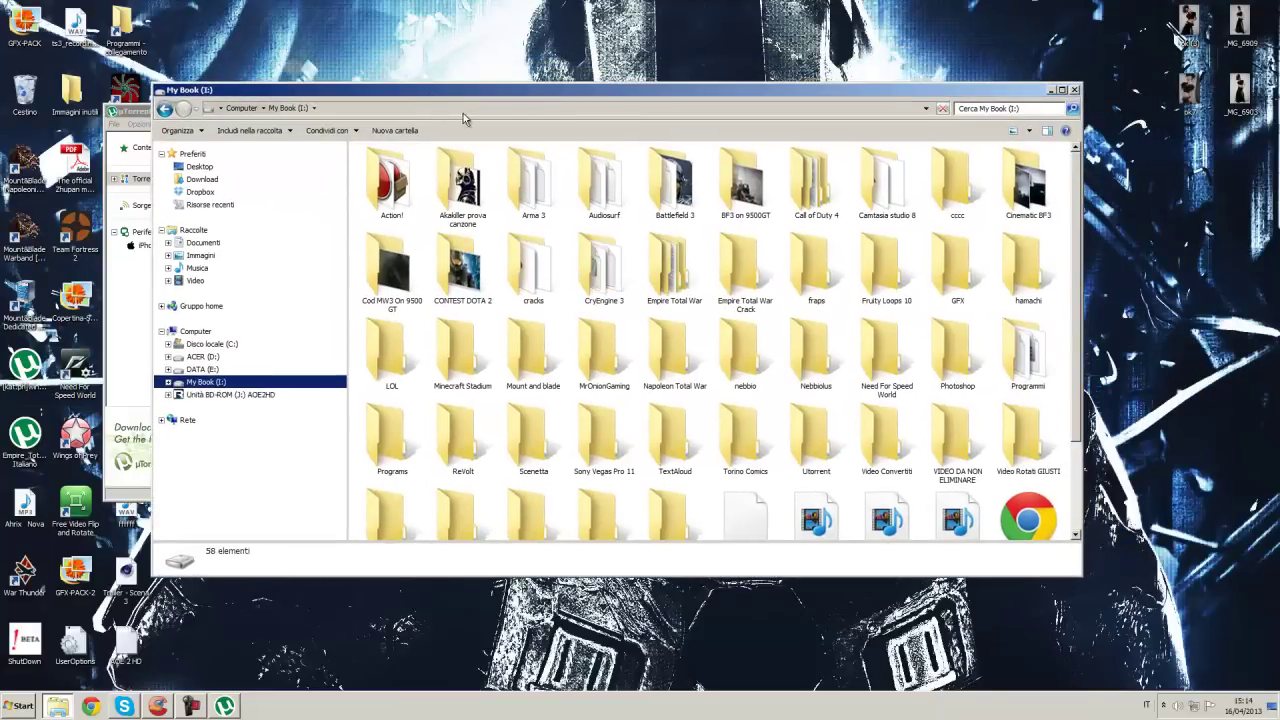
left_click_drag(551, 98, 520, 142)
left_click(780, 244)
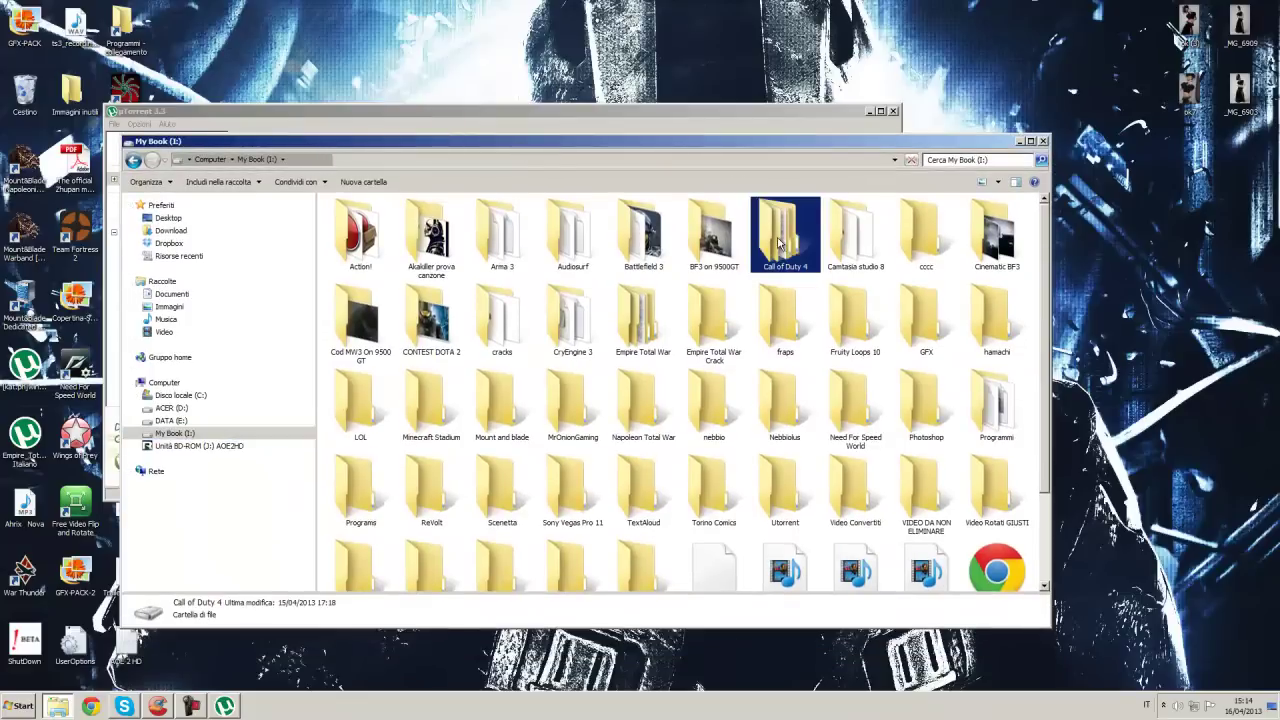
double_click(780, 244)
double_click(414, 218)
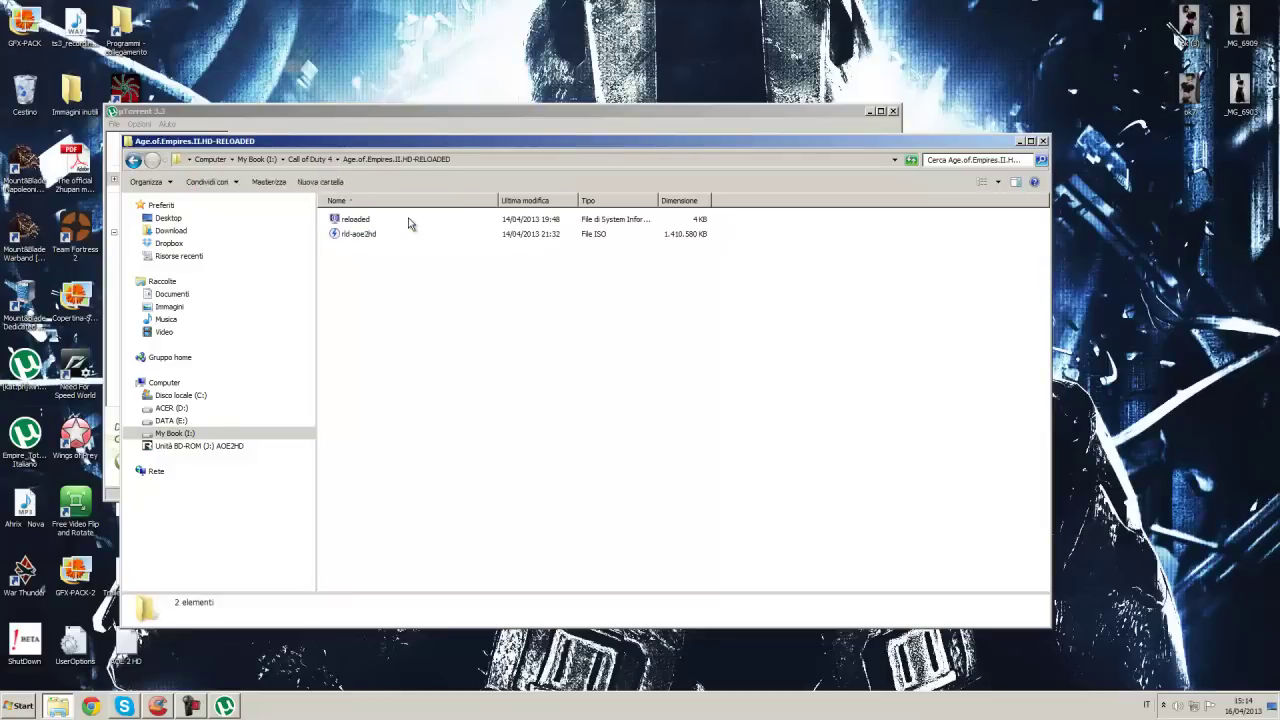
Examine the downloaded files and the programs offered for opening the rld-aoe2hd ISO.
left_click_drag(360, 364, 392, 220)
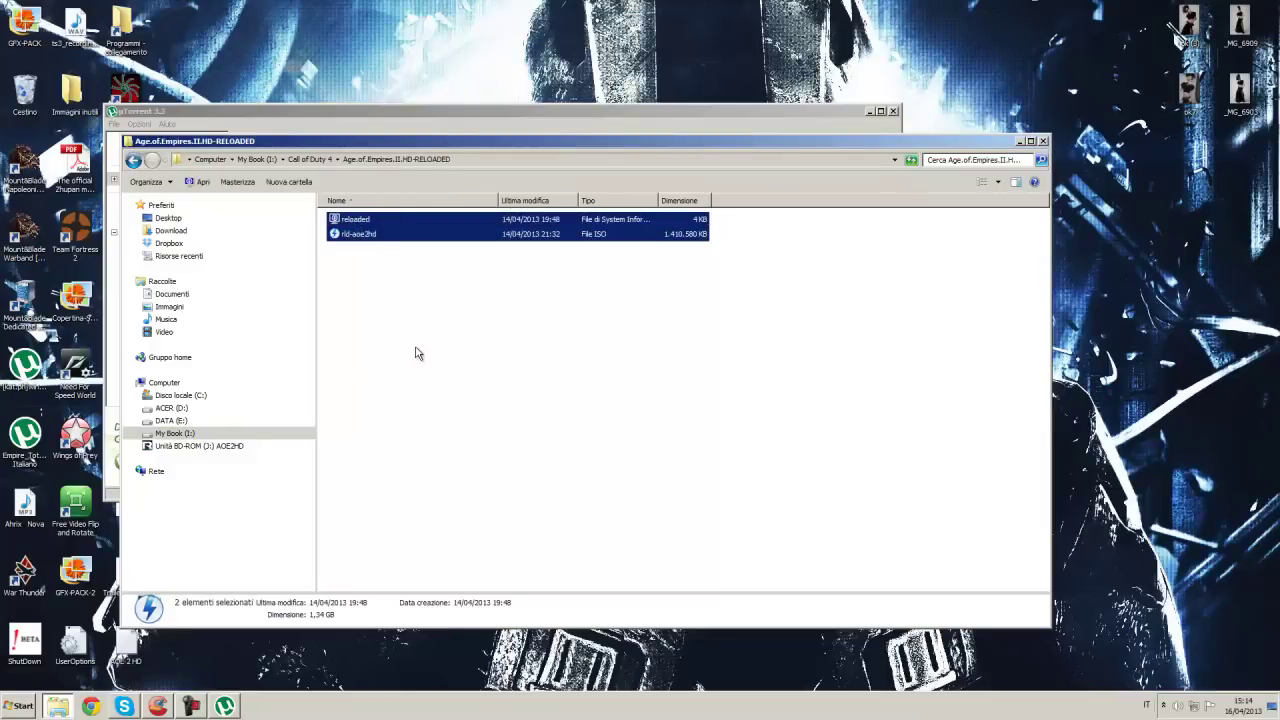
left_click_drag(381, 346, 397, 242)
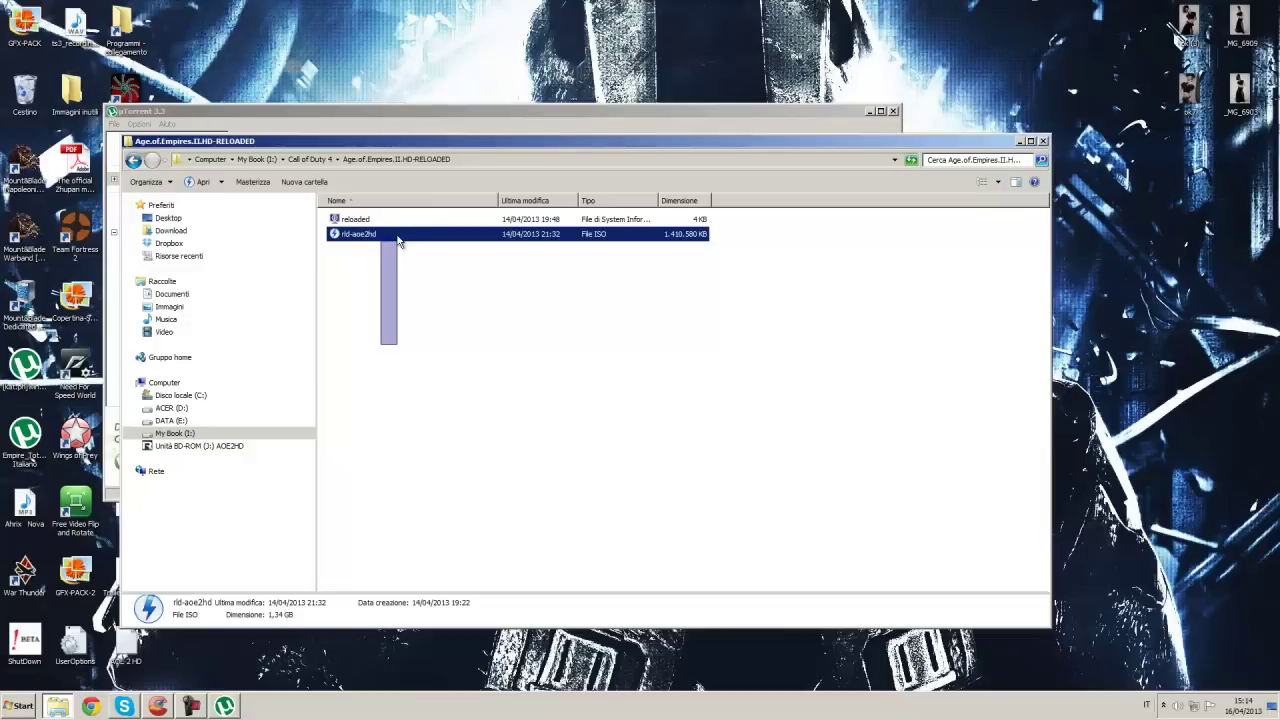
left_click_drag(397, 242, 397, 243)
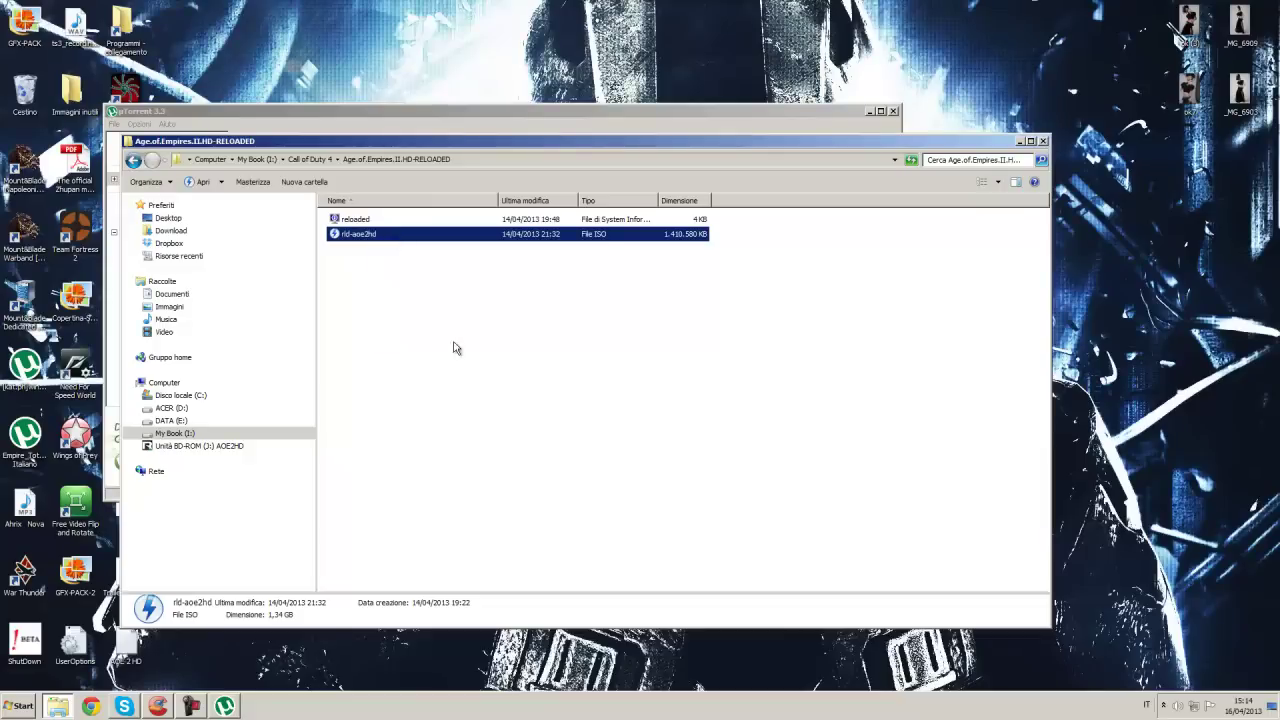
left_click(452, 345)
left_click_drag(351, 283, 386, 233)
right_click(380, 238)
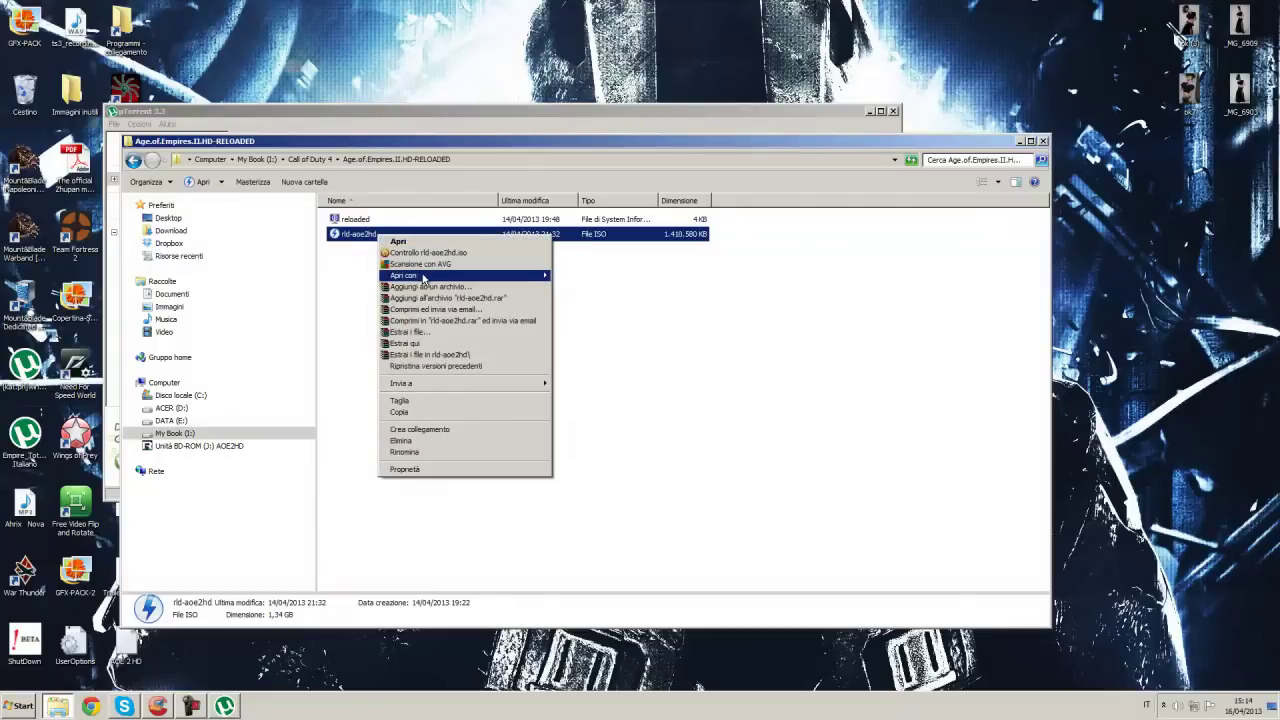
mouse_move(422, 278)
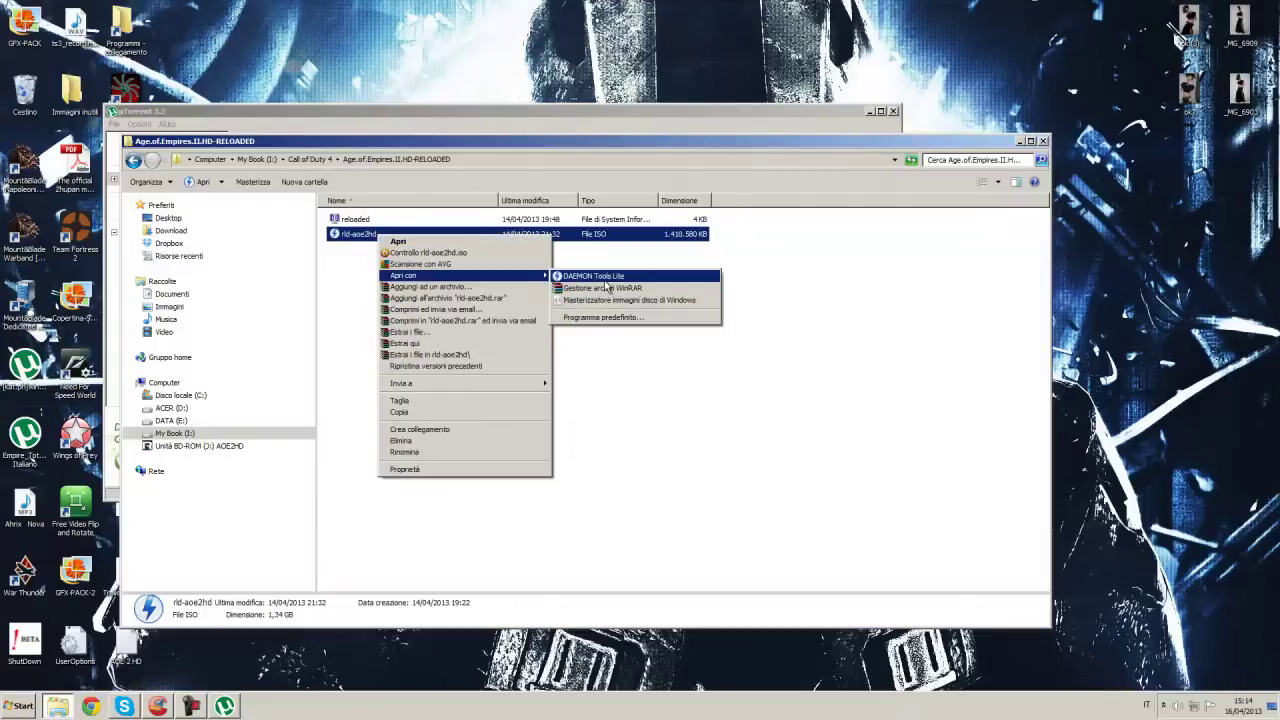
left_click(606, 451)
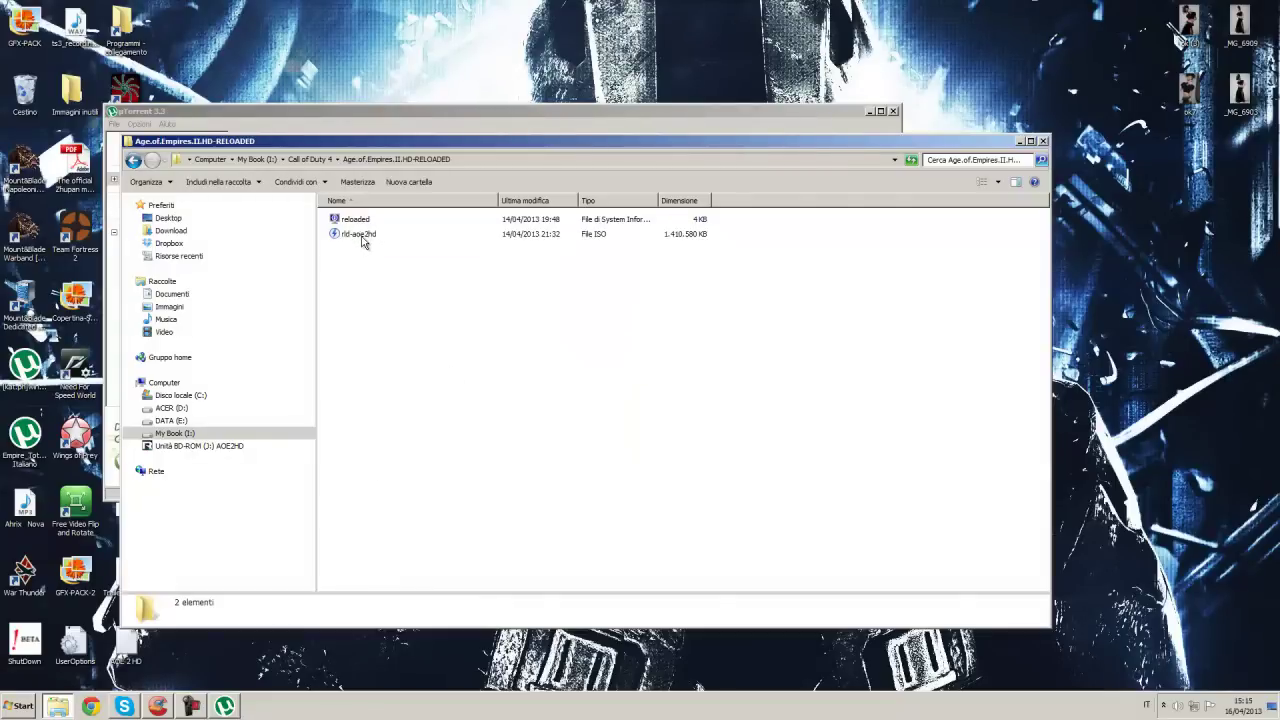
Launch DAEMON Tools Lite and unmount the AOE2HD image from virtual drive J:.
left_click(20, 706)
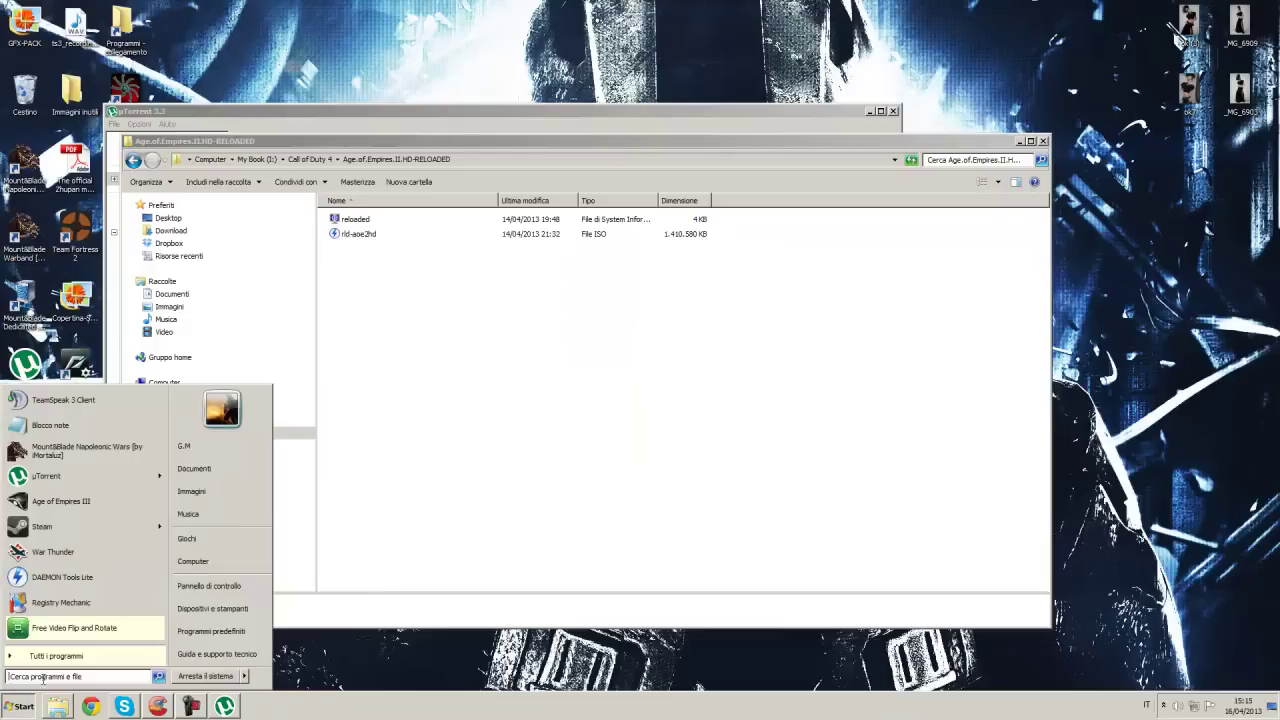
left_click(72, 580)
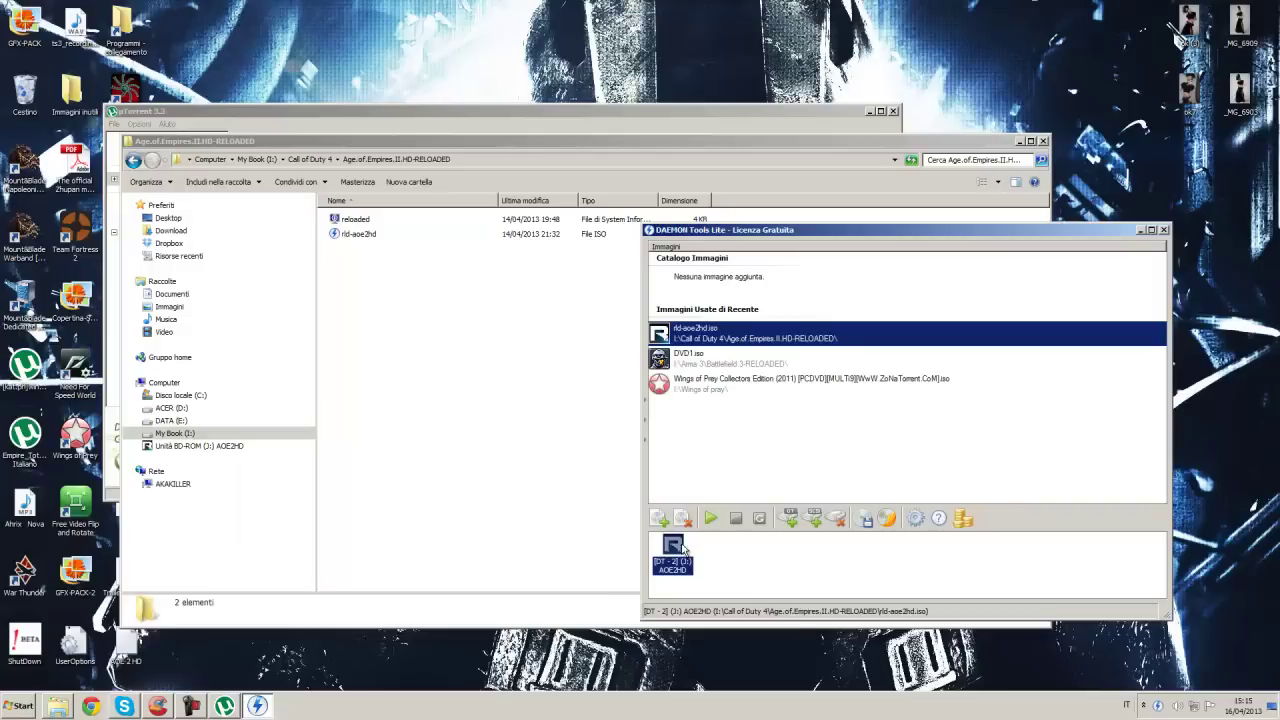
right_click(675, 549)
left_click(725, 580)
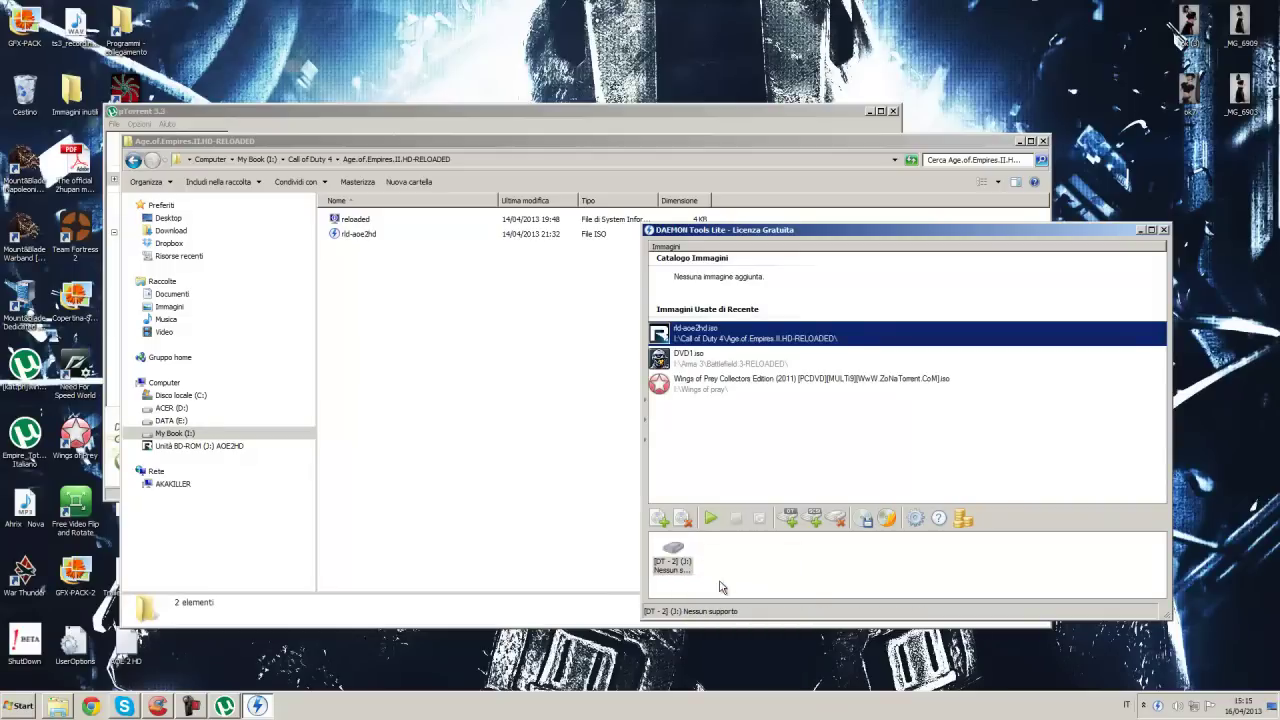
Add rld-aoe2hd.iso from the game folder to the DAEMON Tools image catalogue and mount it on virtual drive J:.
left_click(360, 238)
left_click(368, 240)
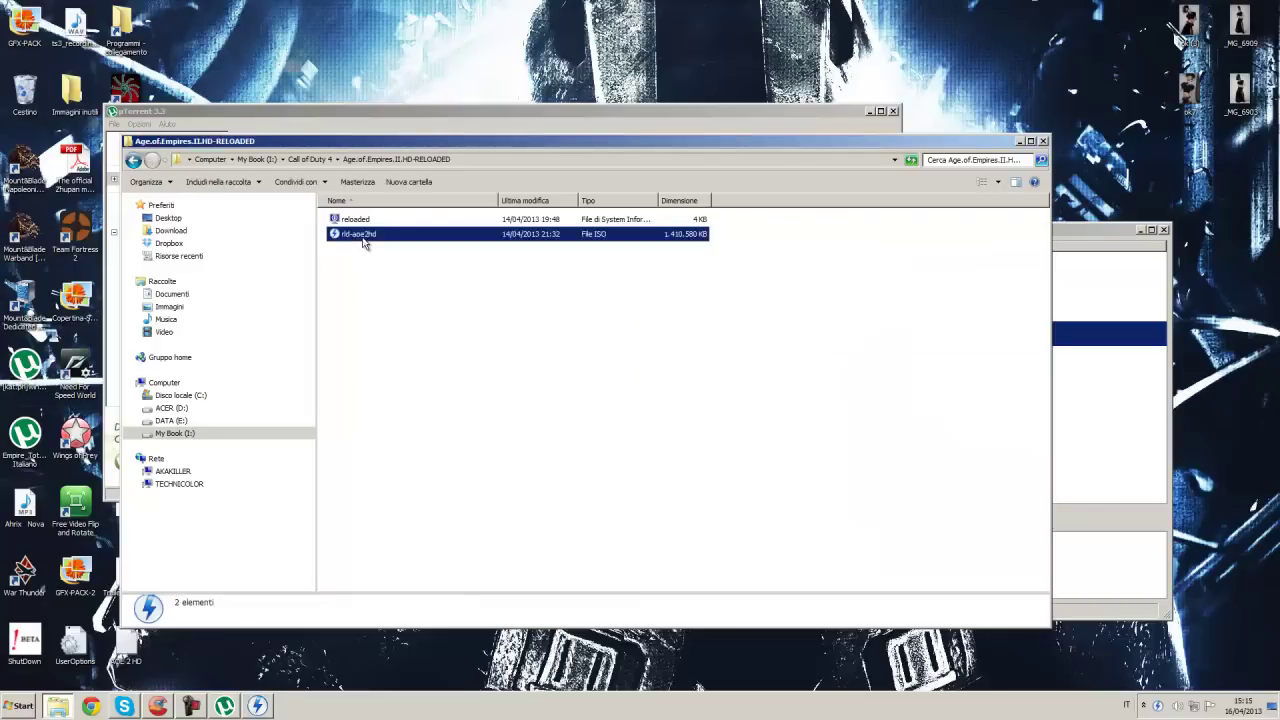
left_click(1085, 415)
left_click(1114, 405)
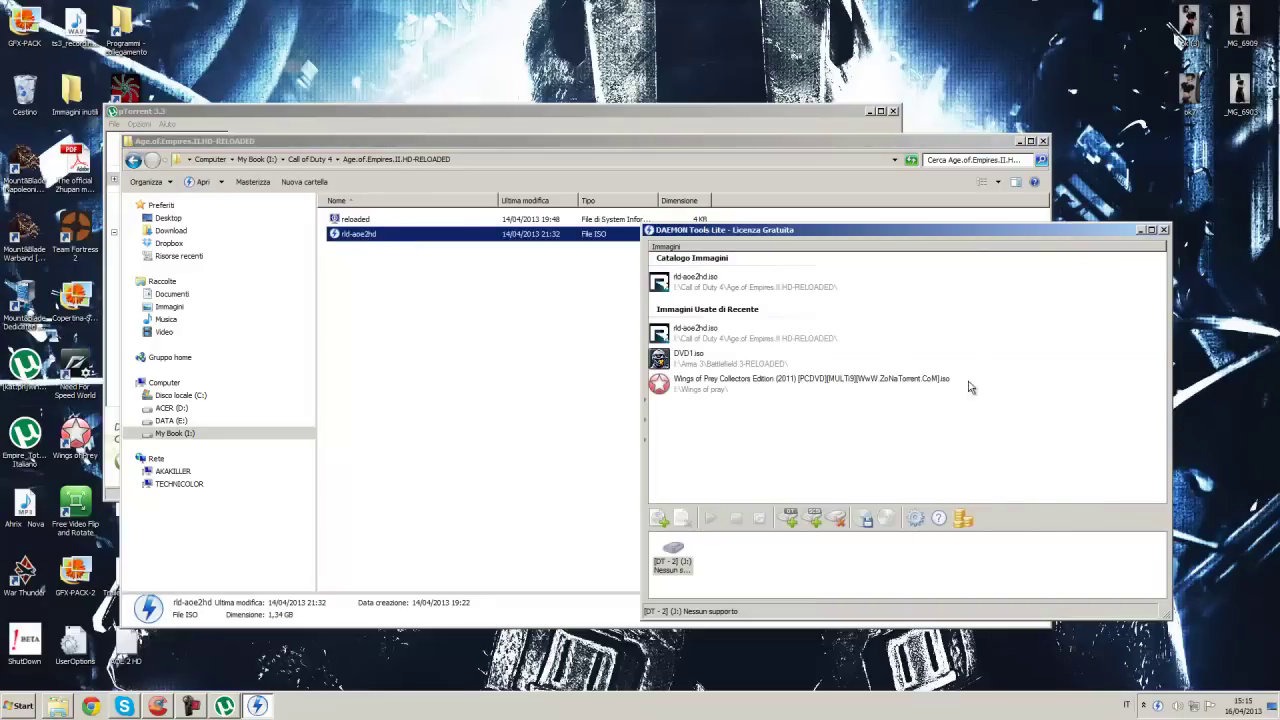
left_click(683, 283)
left_click_drag(665, 550, 672, 556)
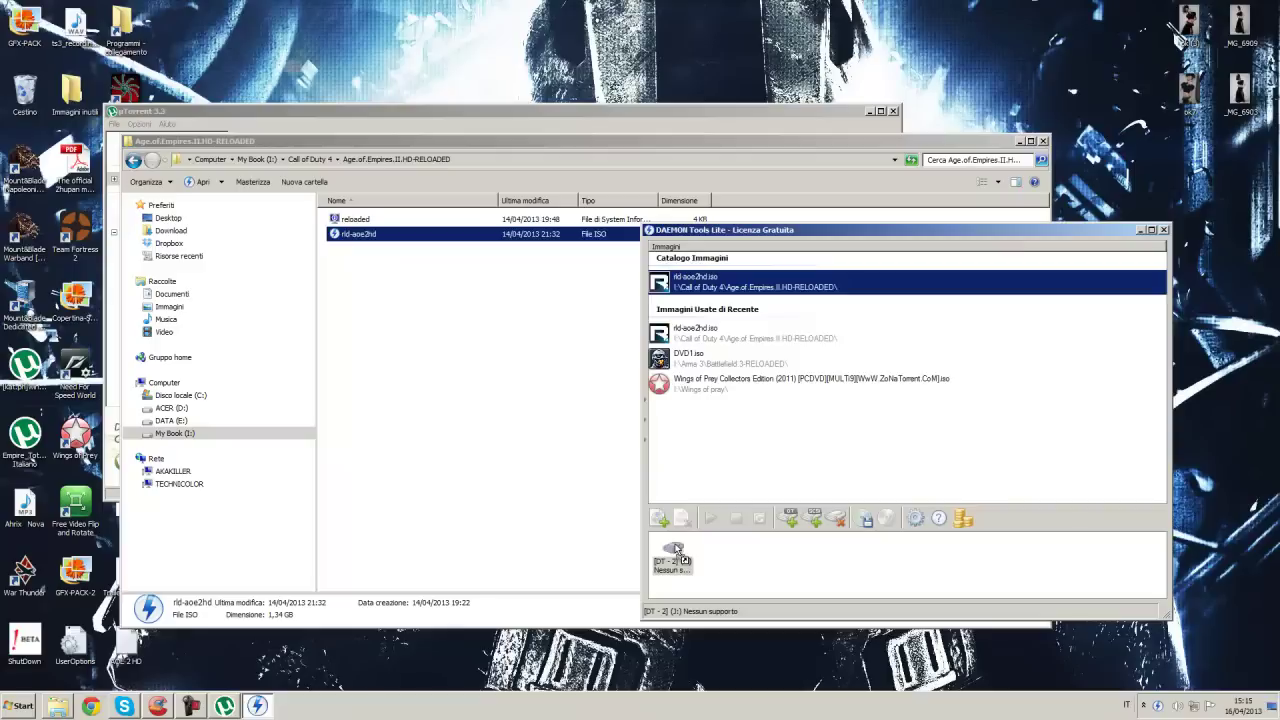
left_click(790, 520)
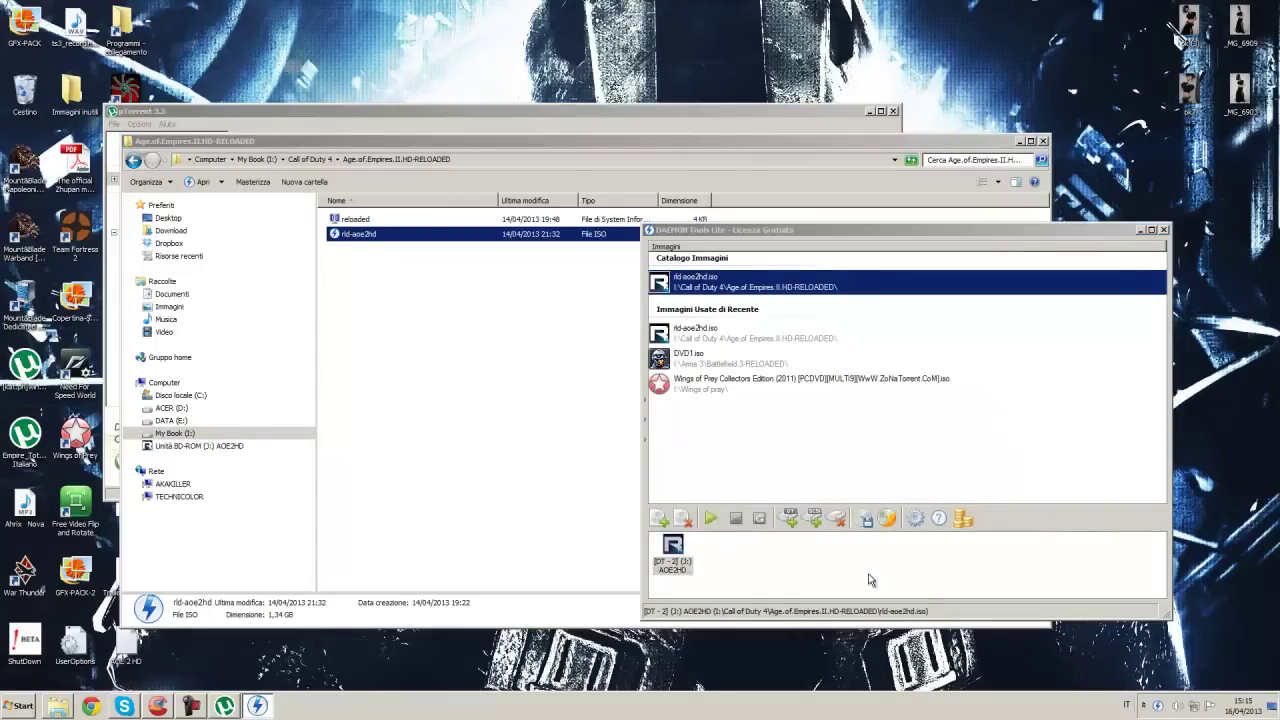
Open the mounted AOE2HD disc in Windows Explorer to view its files and run setup.
left_click_drag(606, 177, 498, 180)
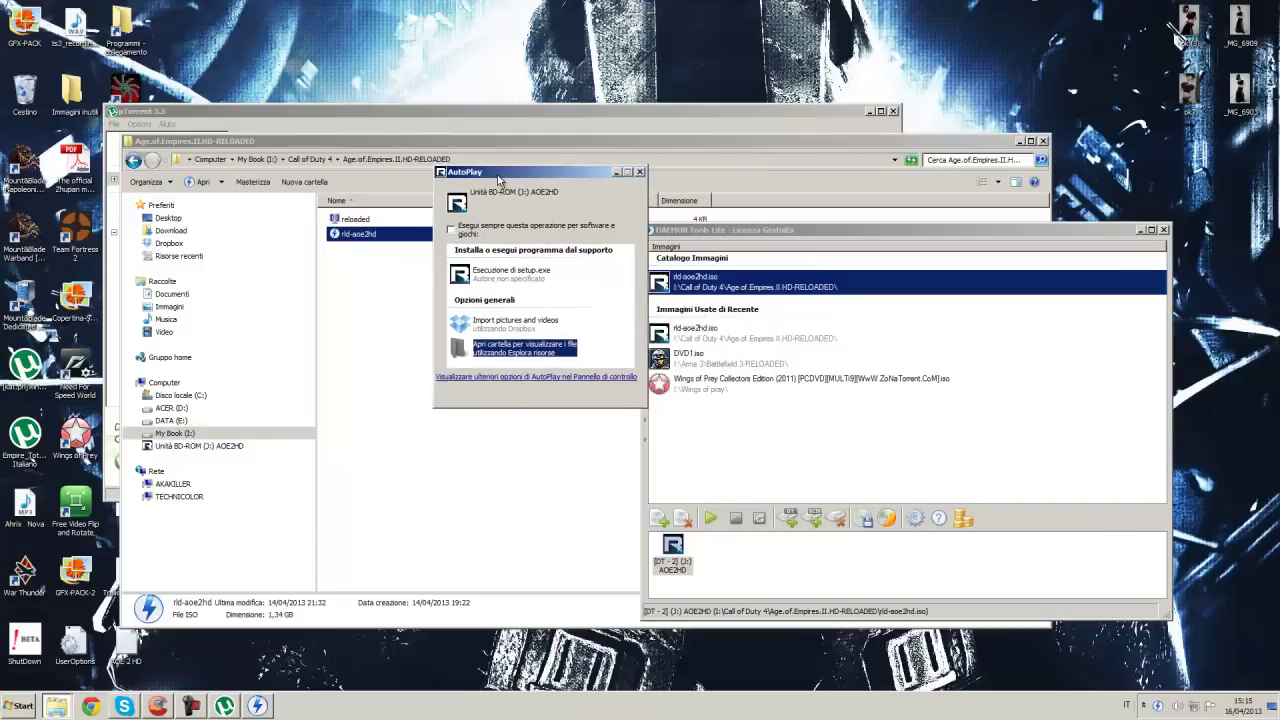
left_click(512, 350)
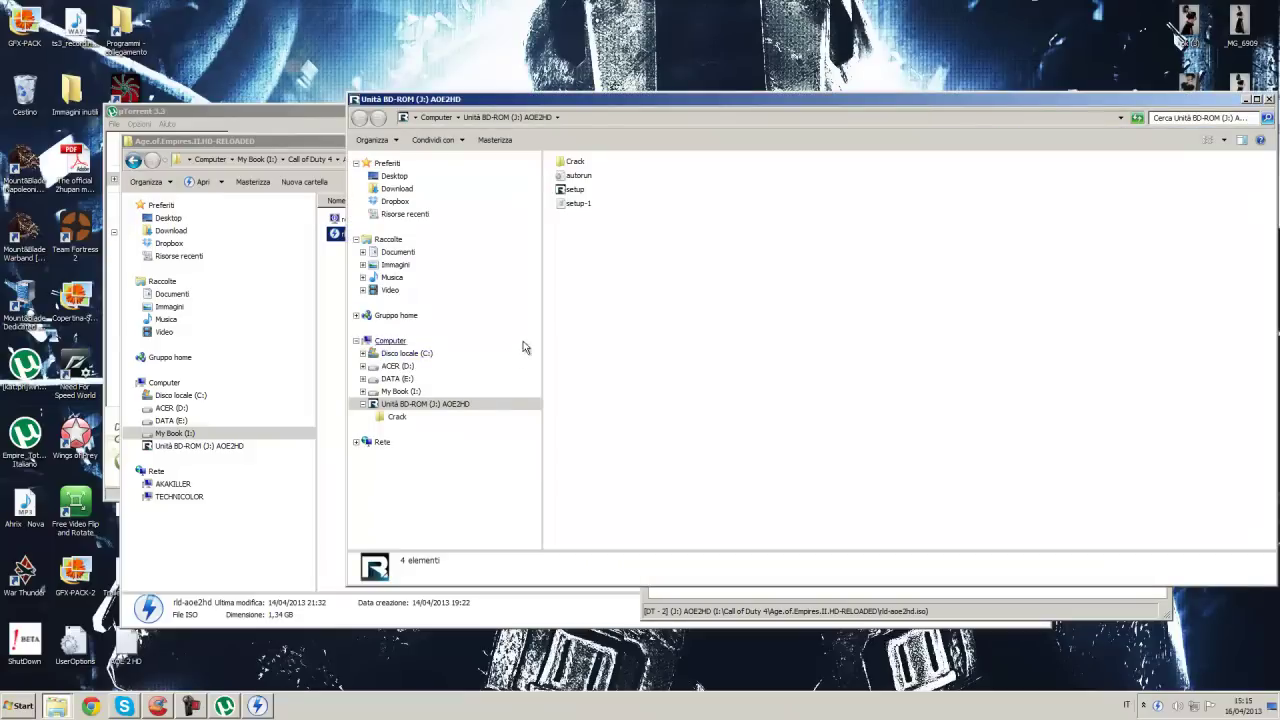
left_click_drag(577, 110, 439, 124)
left_click(441, 206)
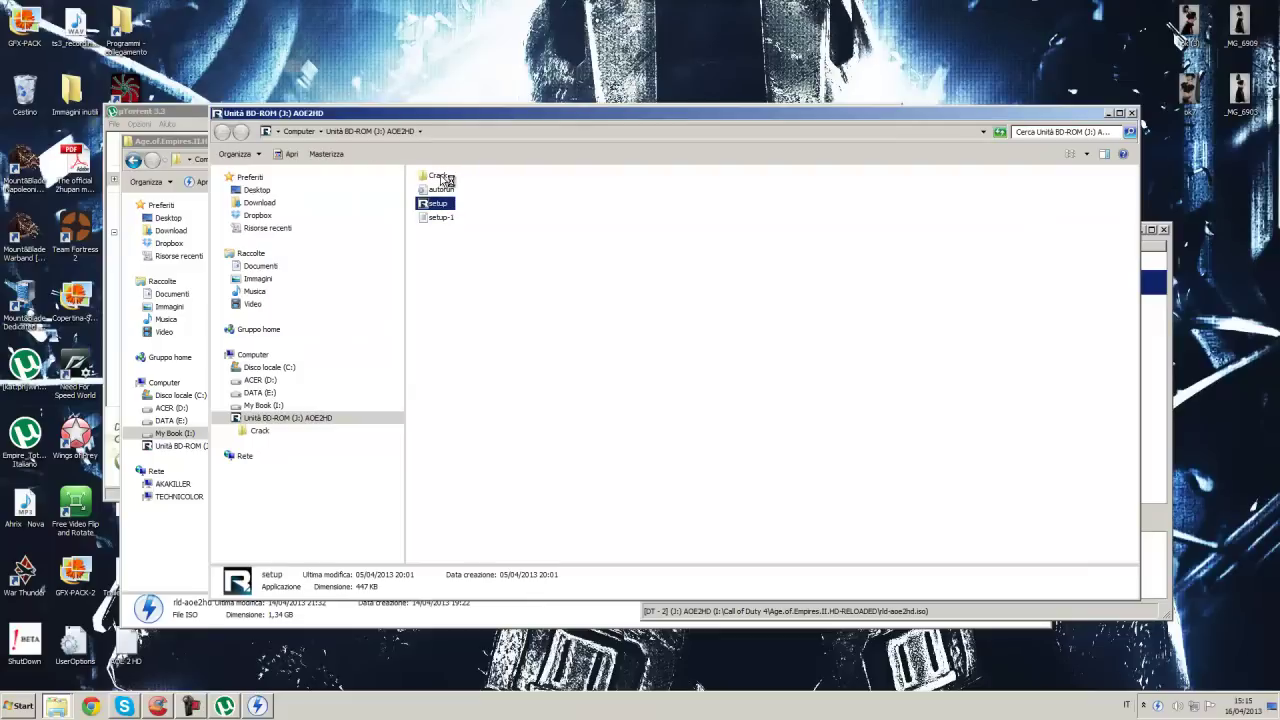
key("Return")
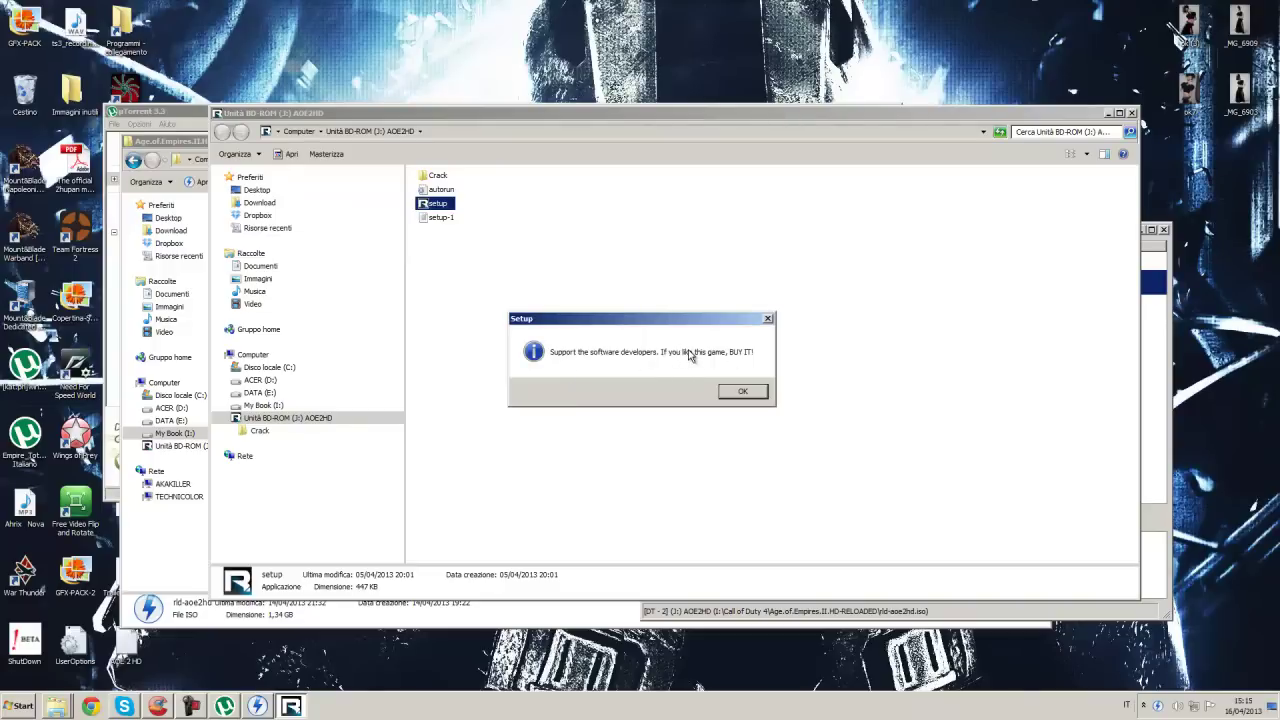
Dismiss the setup notice, stop the installer music and continue to the destination location page.
left_click(743, 392)
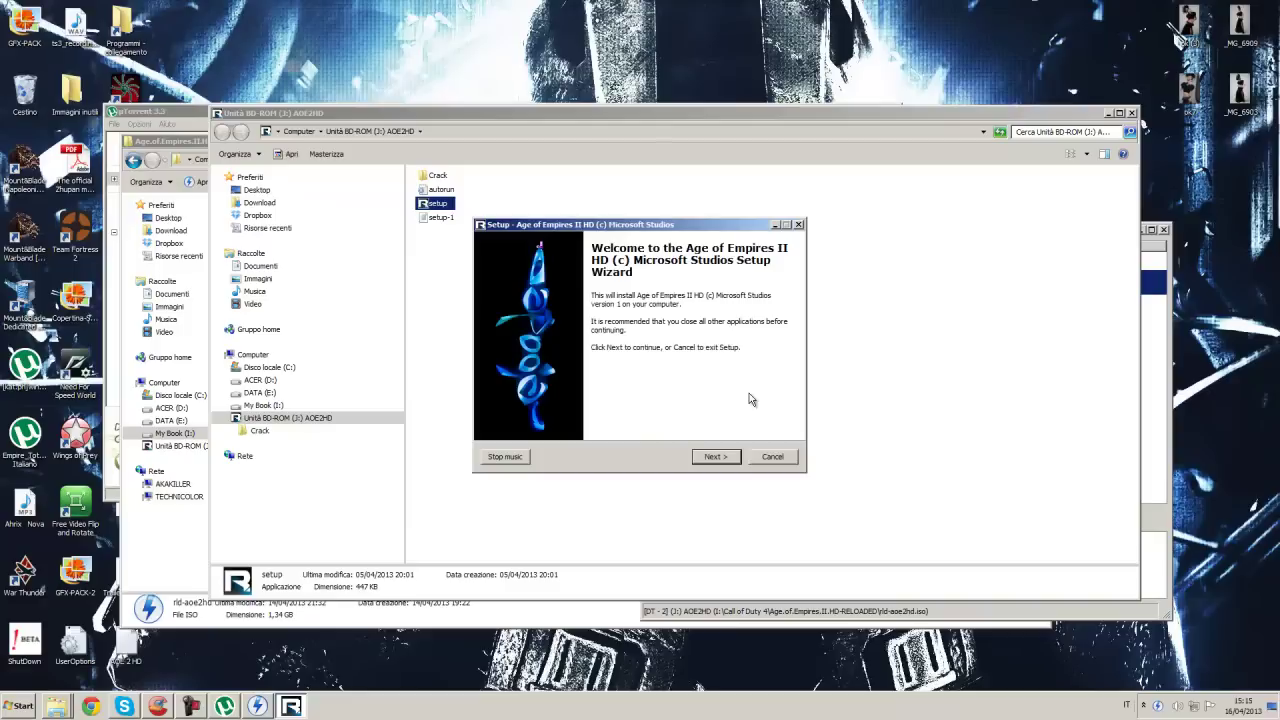
left_click(495, 457)
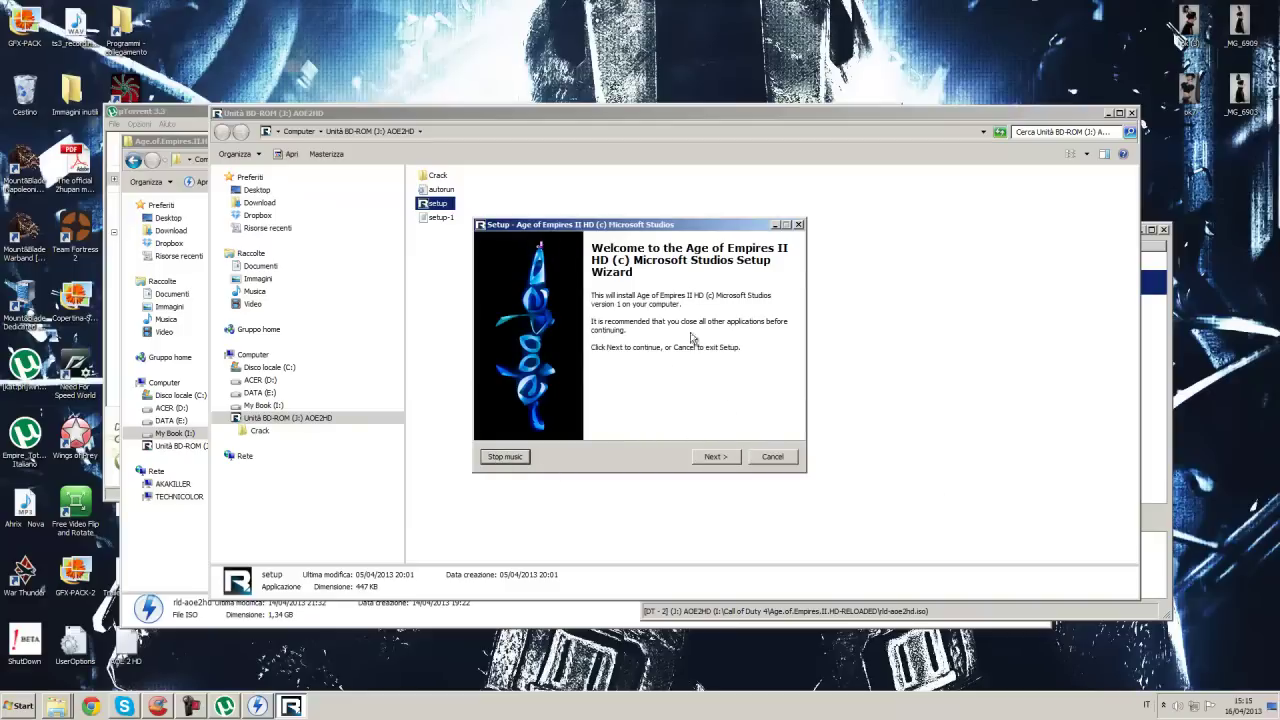
left_click(716, 456)
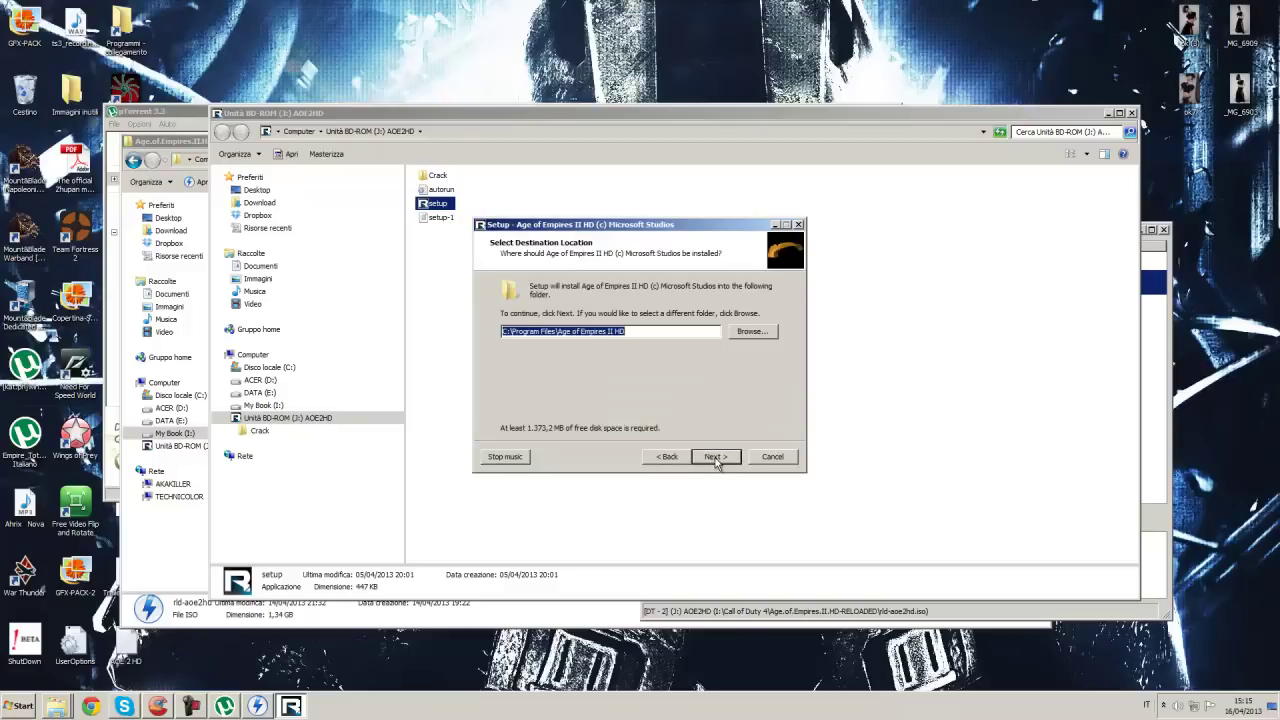
Set the installation folder to I:\Call of Duty 4\Age of Empires II HD on the My Book drive.
left_click(749, 332)
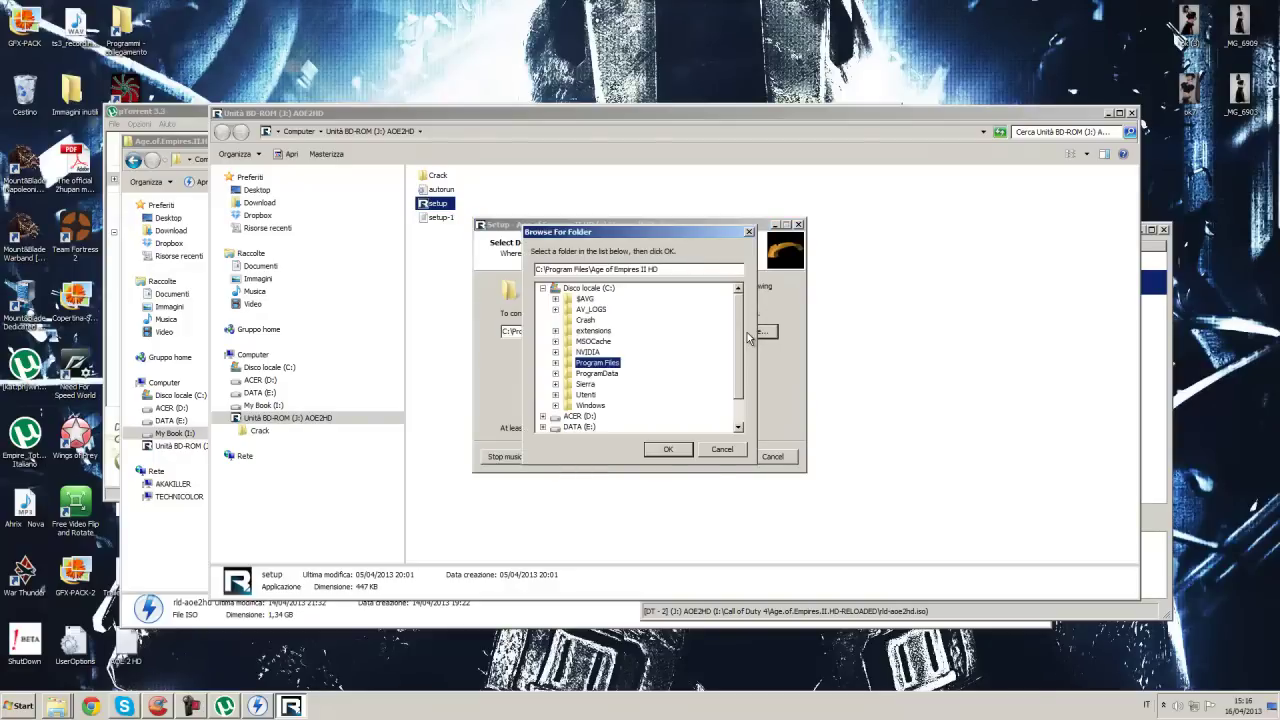
left_click(542, 288)
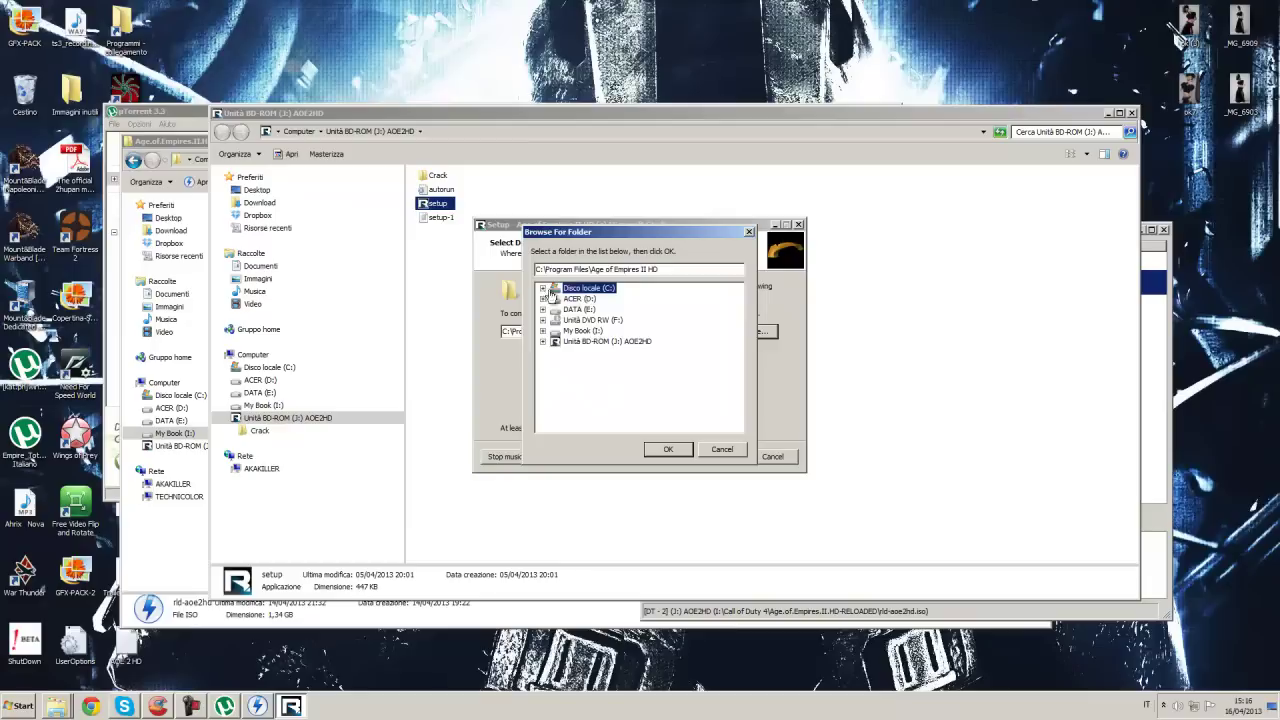
left_click(583, 330)
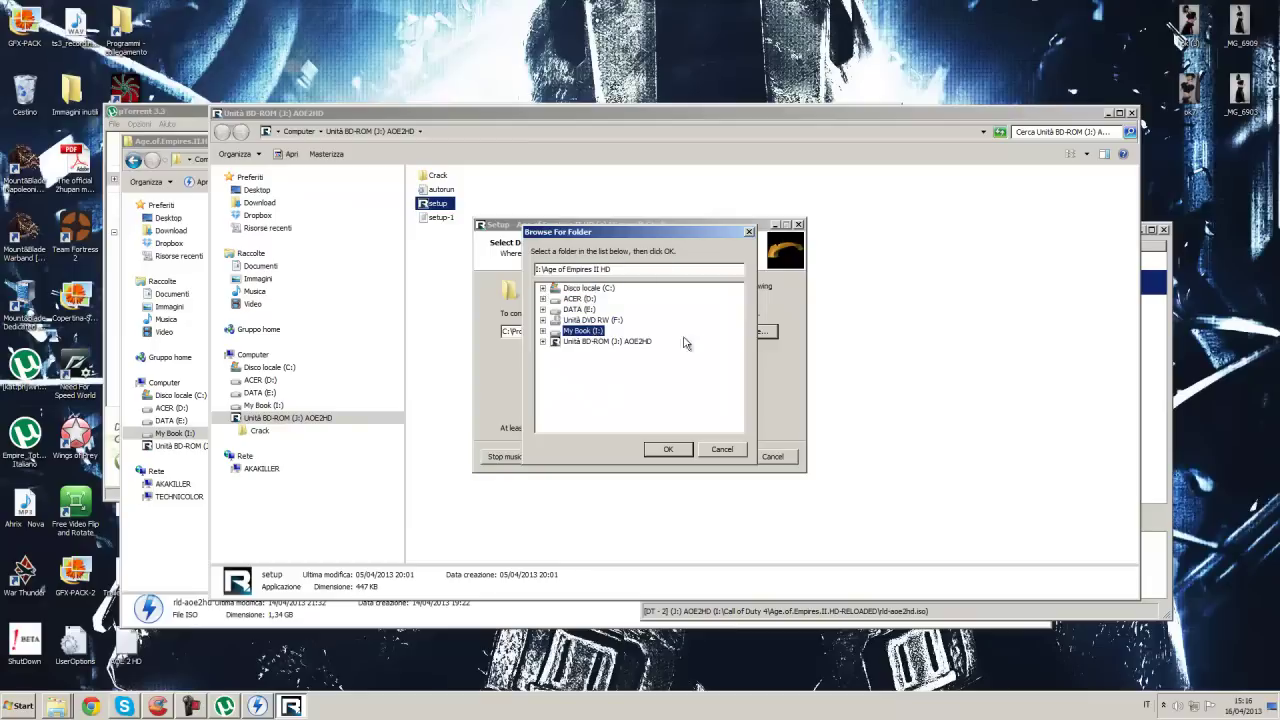
left_click(543, 331)
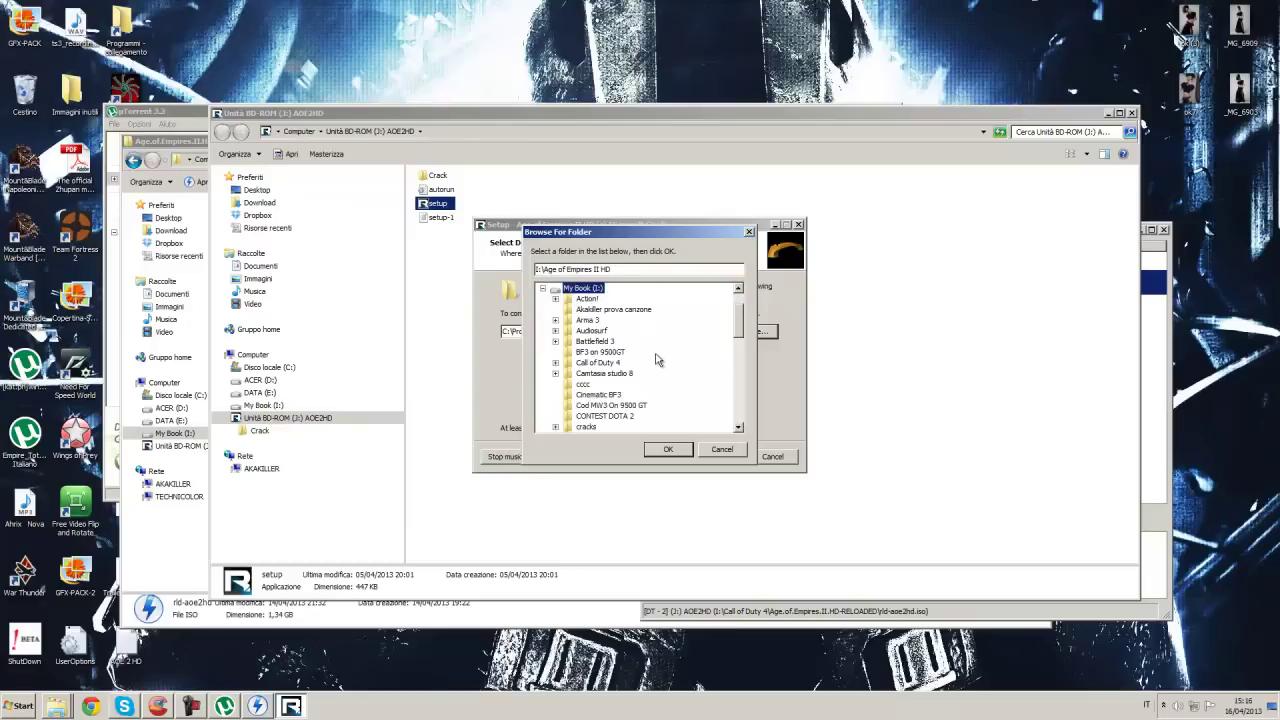
scroll(657, 358, "down", 1)
scroll(657, 362, "down", 1)
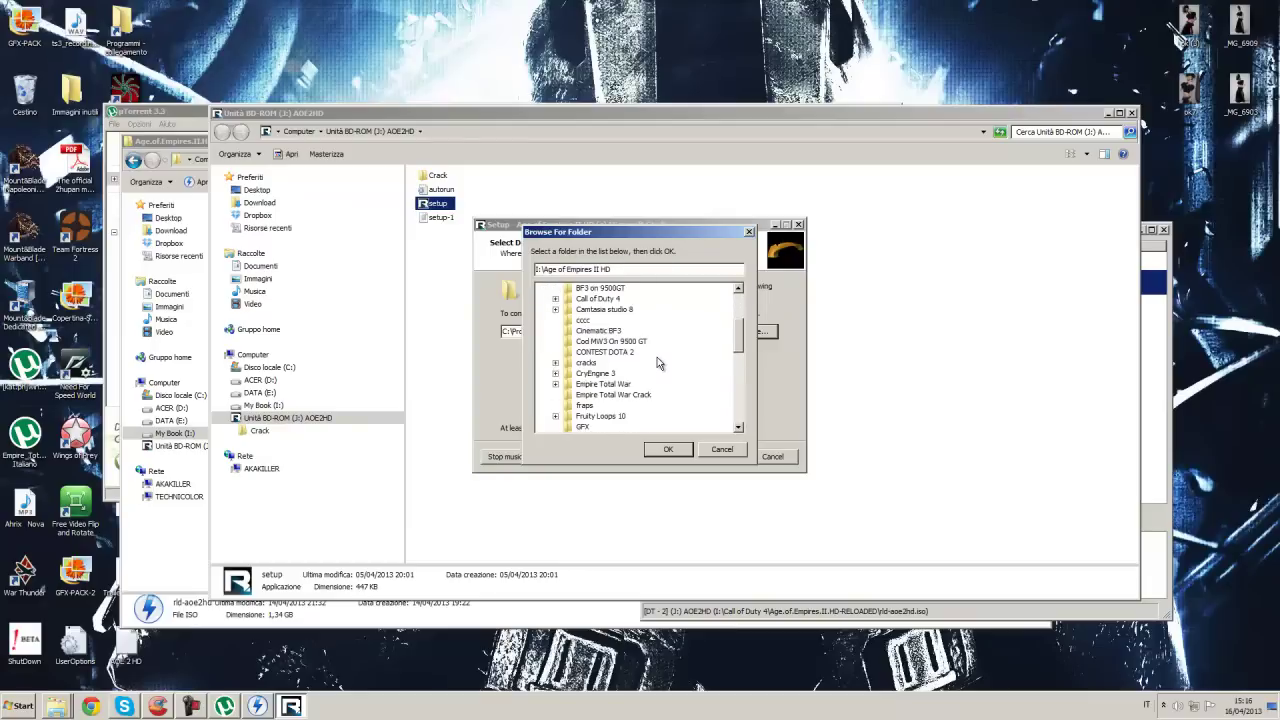
scroll(657, 362, "down", 1)
scroll(657, 362, "up", 2)
scroll(657, 357, "up", 1)
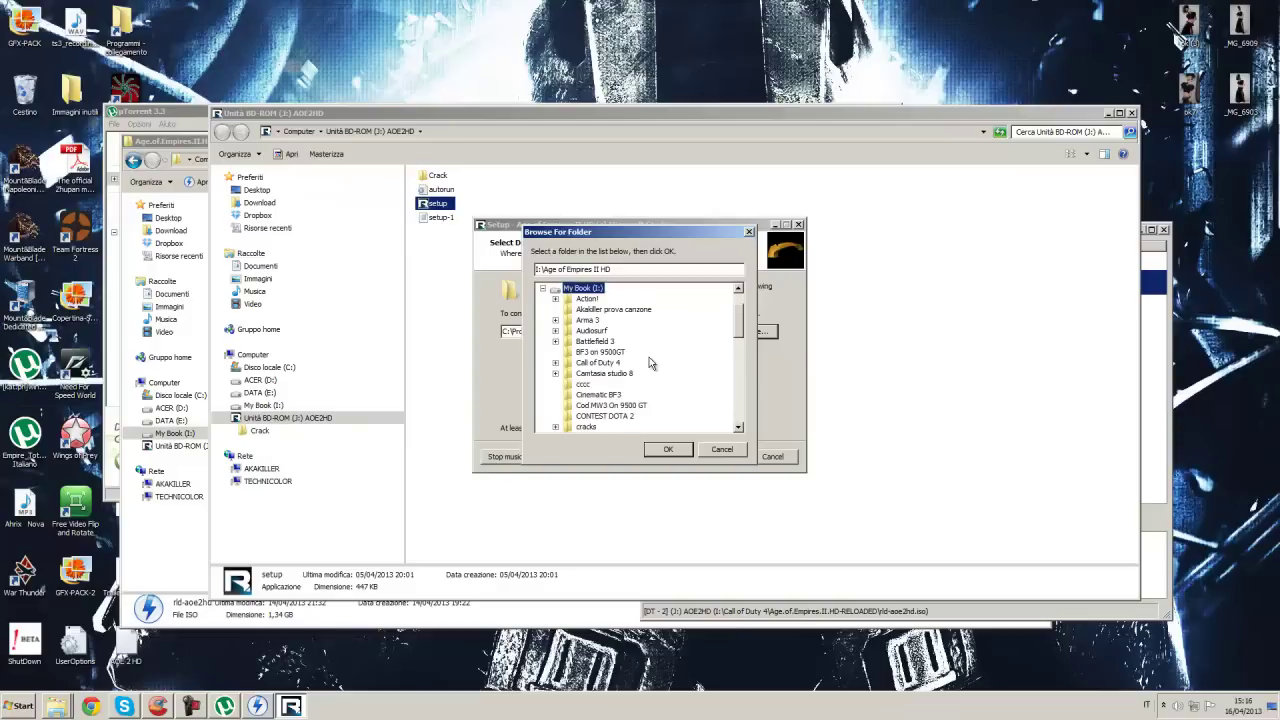
scroll(625, 328, "down", 1)
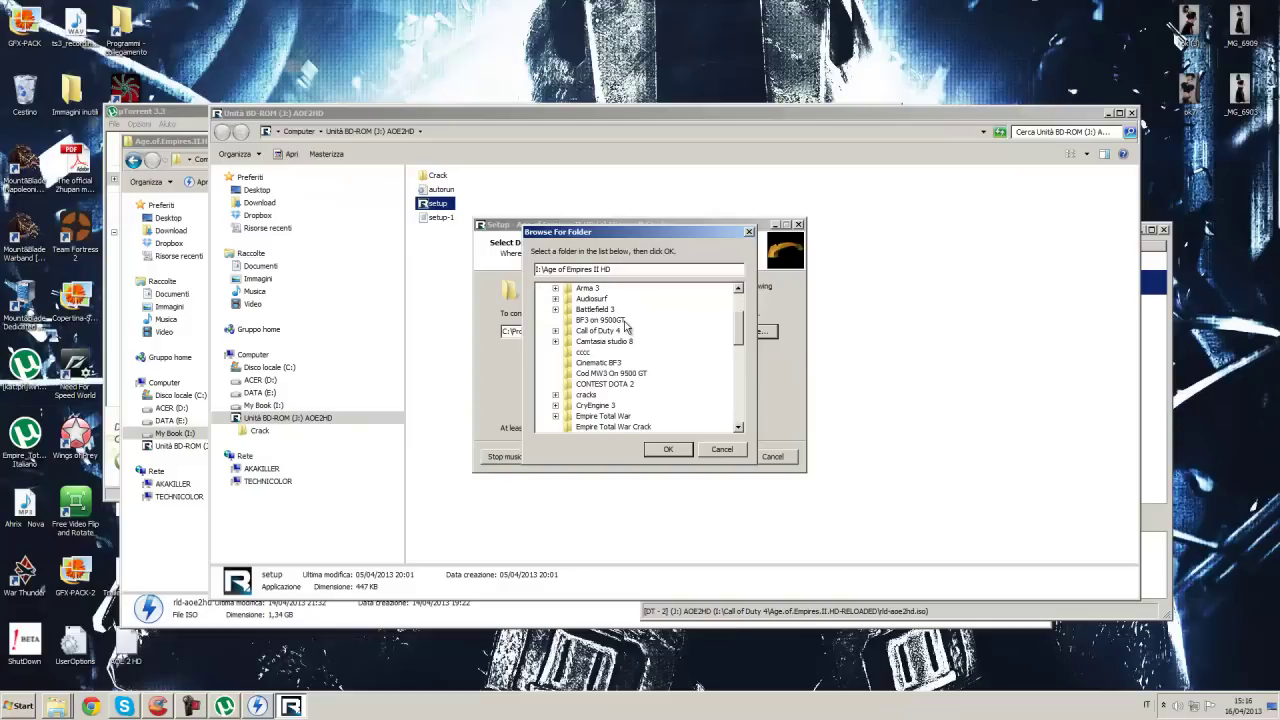
scroll(623, 345, "down", 8)
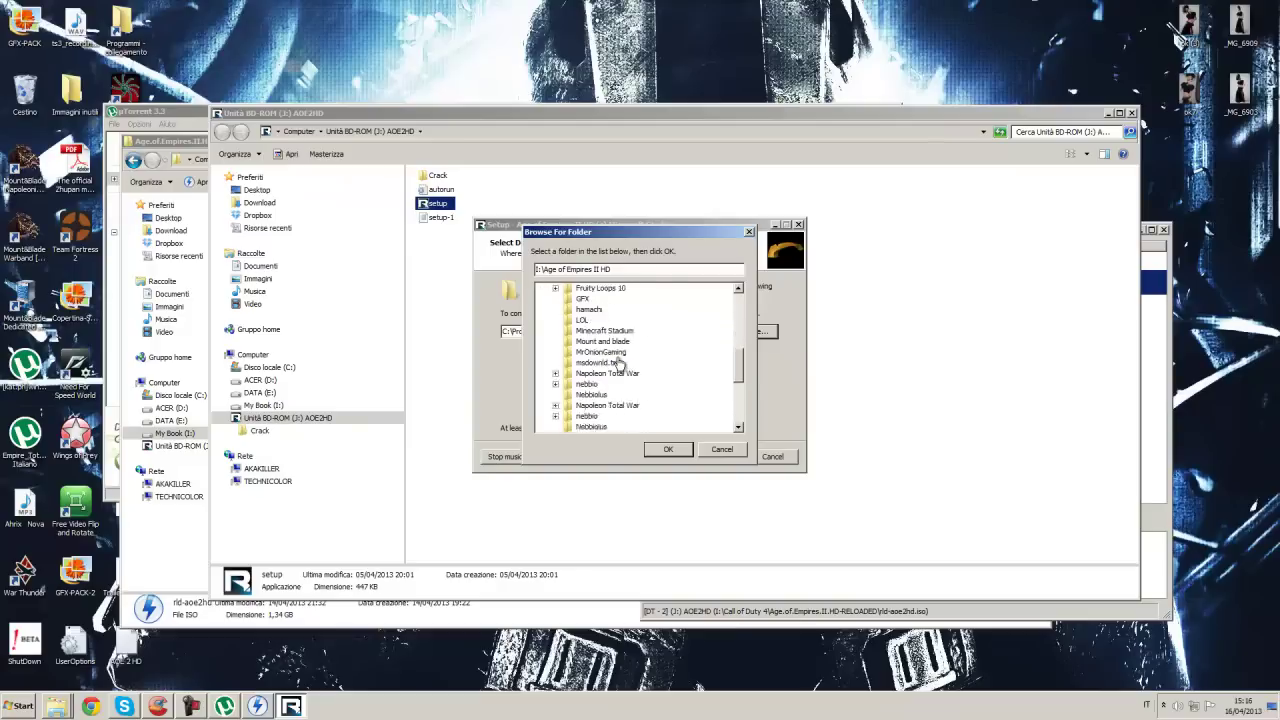
scroll(620, 364, "down", 5)
scroll(620, 364, "up", 12)
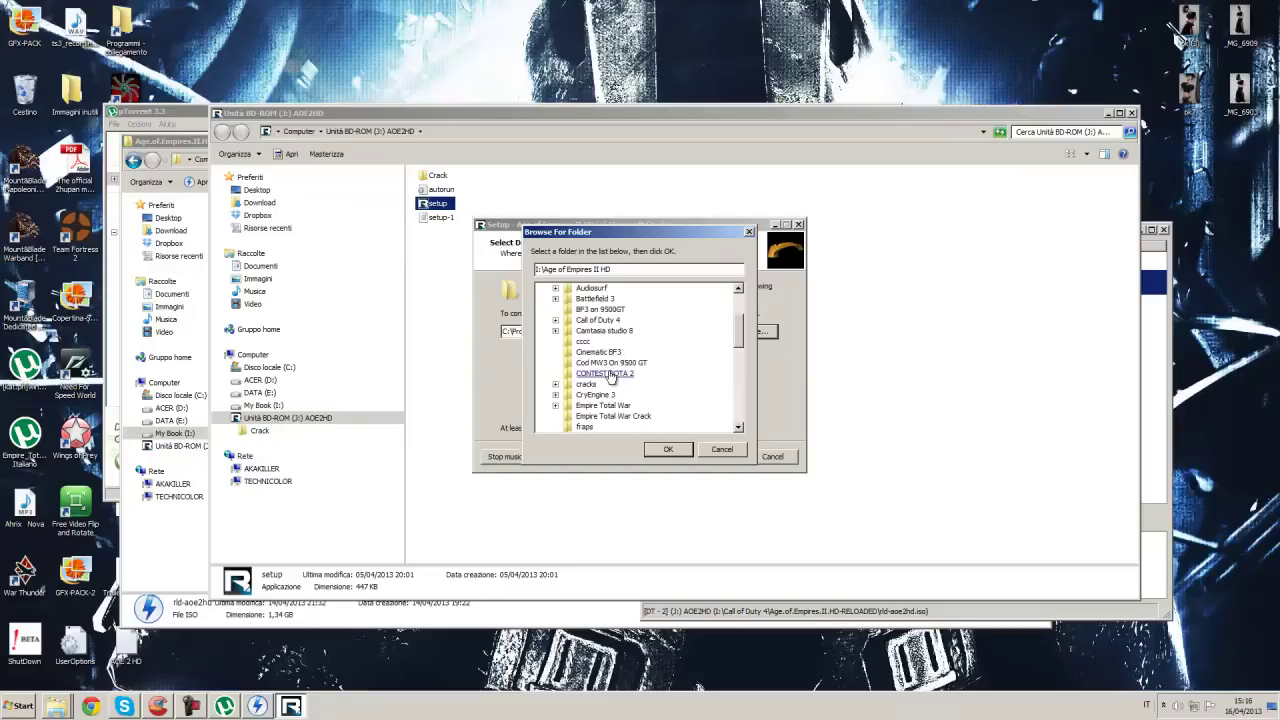
left_click(608, 321)
left_click(666, 450)
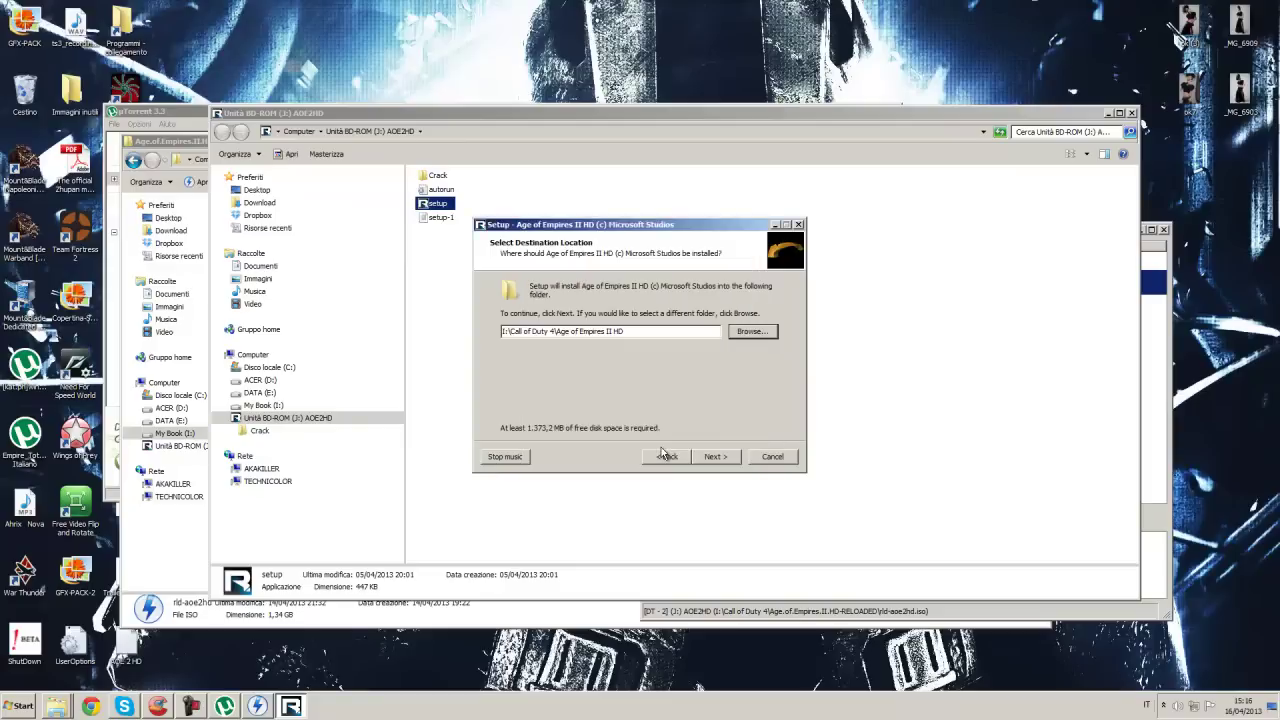
Set the installation folder to I:\Age of Empires II HD at the root of My Book and continue to the additional tasks.
left_click(752, 331)
left_click(583, 331)
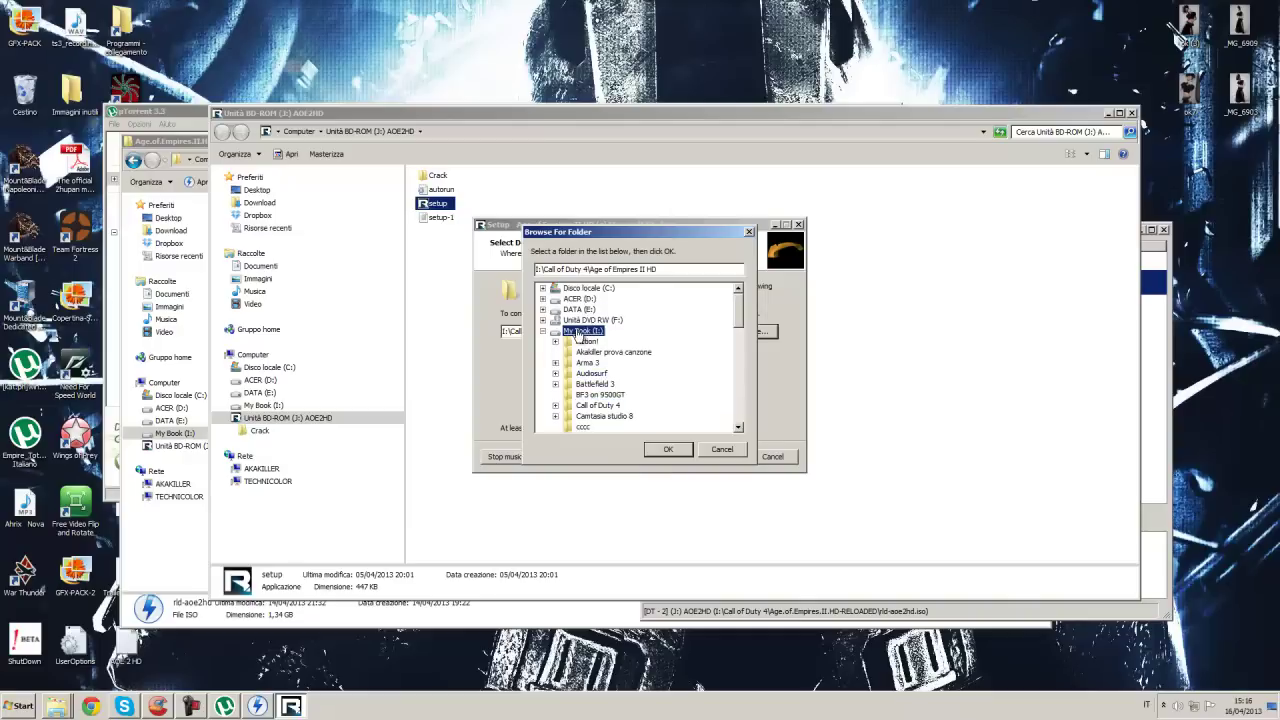
left_click(668, 449)
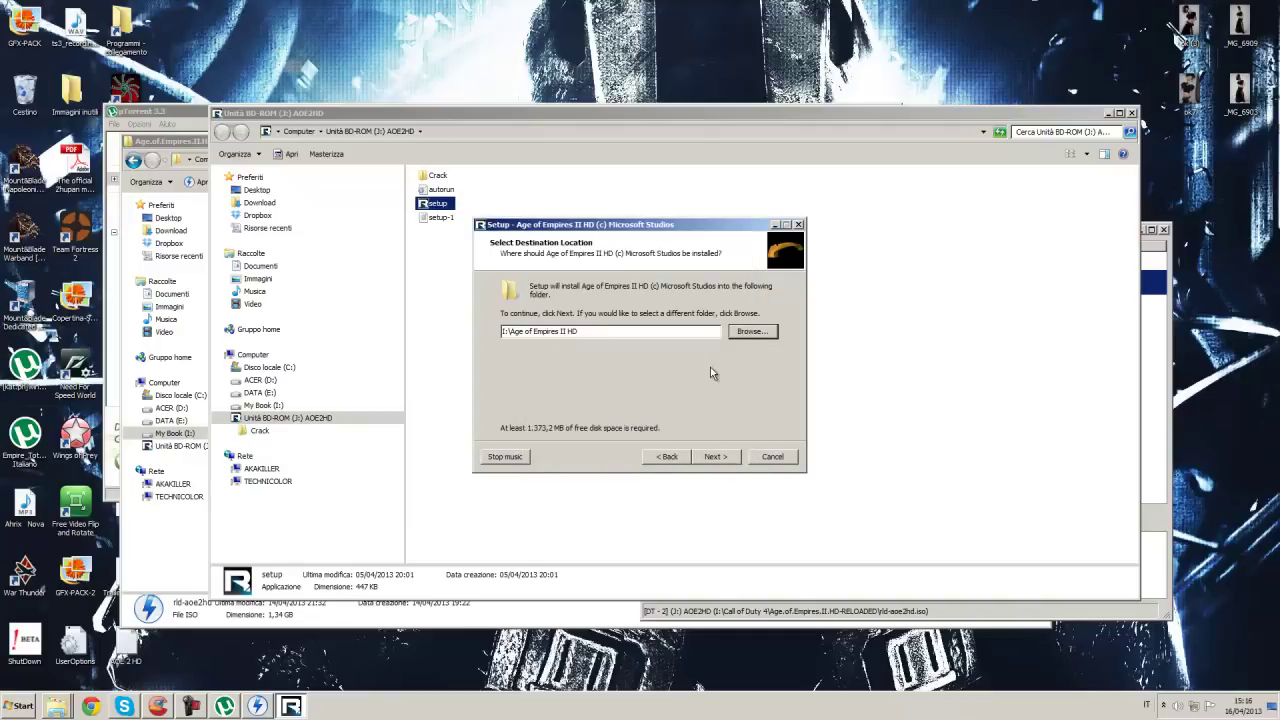
left_click(750, 333)
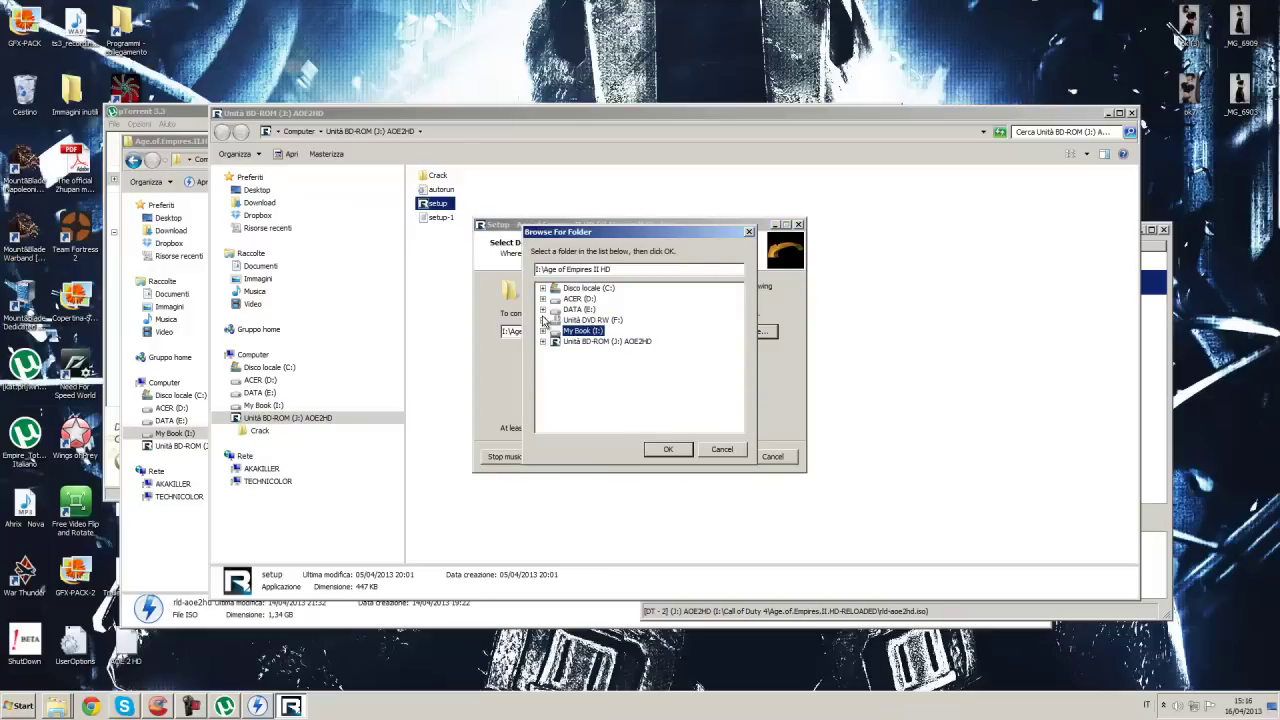
left_click(667, 451)
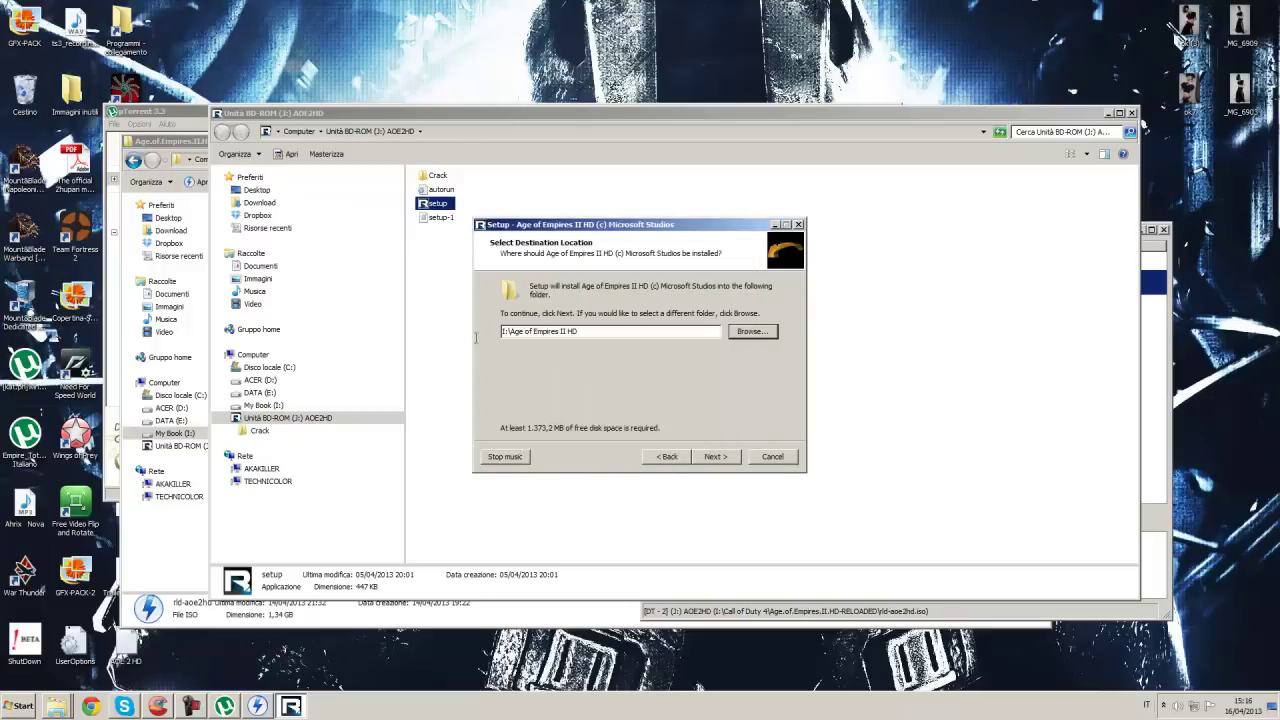
left_click(718, 458)
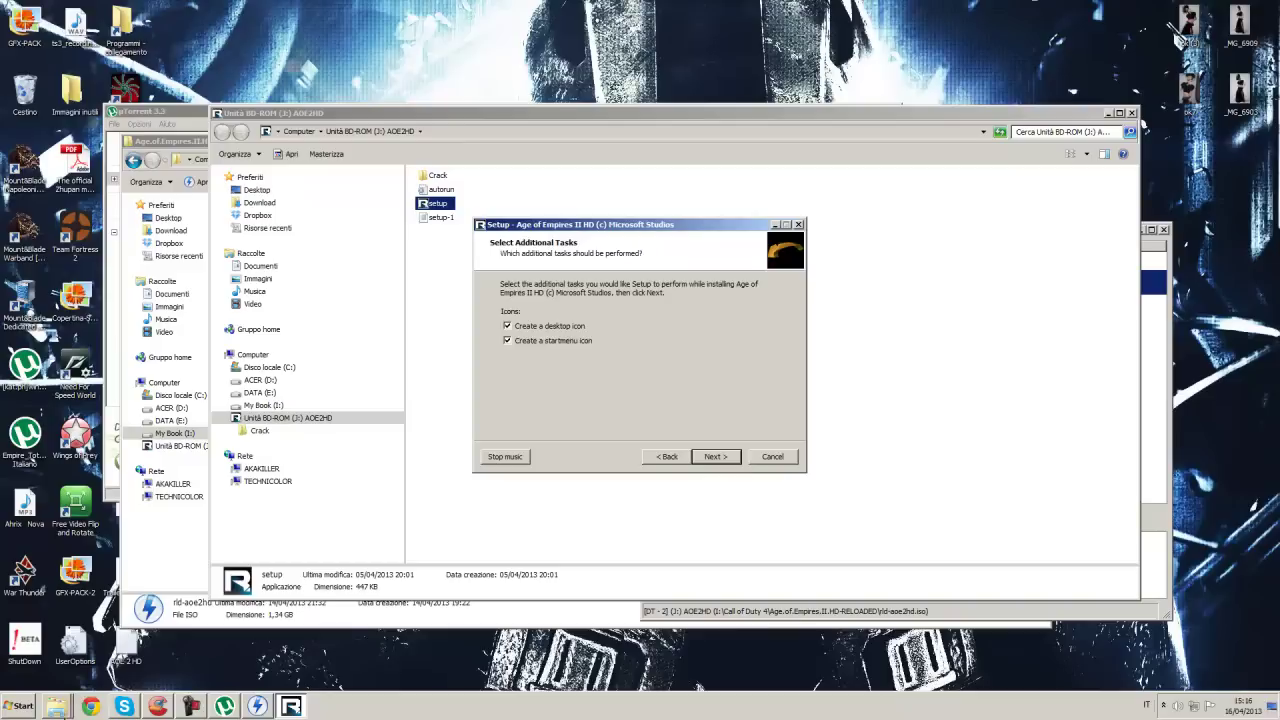
Keep both the desktop and start menu icon options enabled and start the installation.
key("super")
left_click(584, 389)
left_click(507, 340)
left_click(508, 342)
left_click(716, 458)
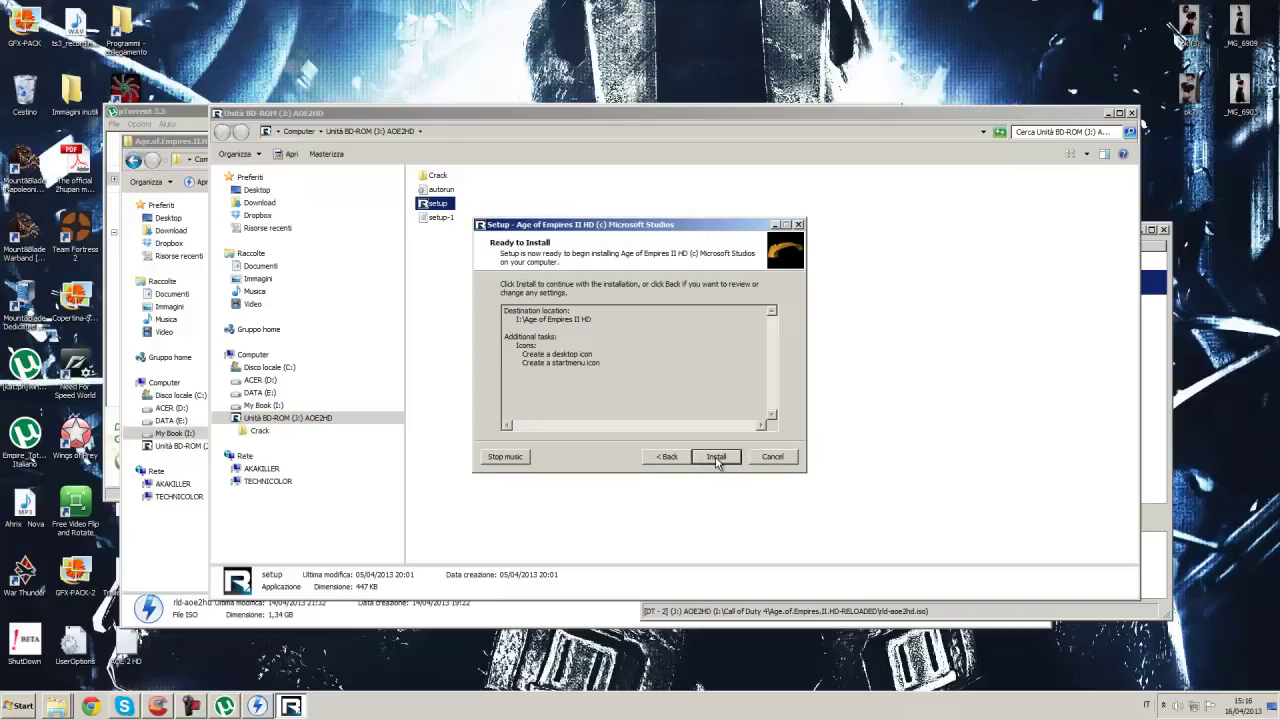
left_click(716, 459)
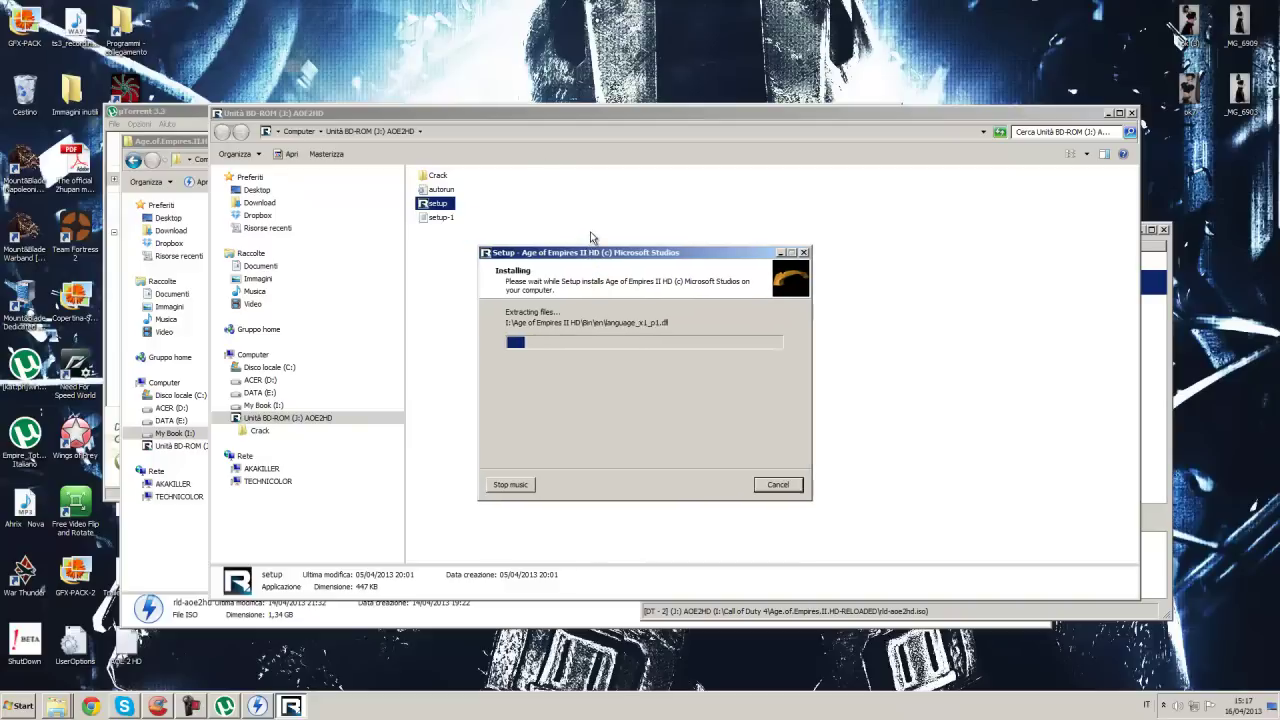
left_click_drag(589, 229, 594, 224)
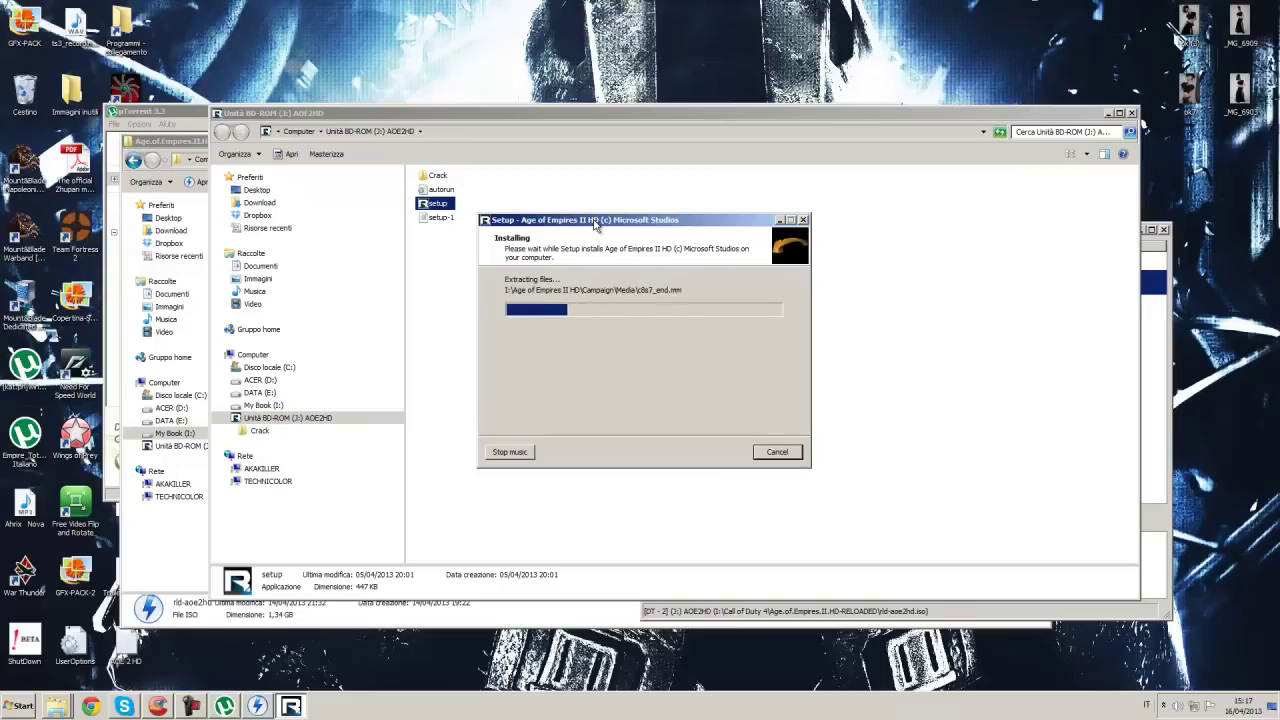
left_click_drag(595, 225, 626, 244)
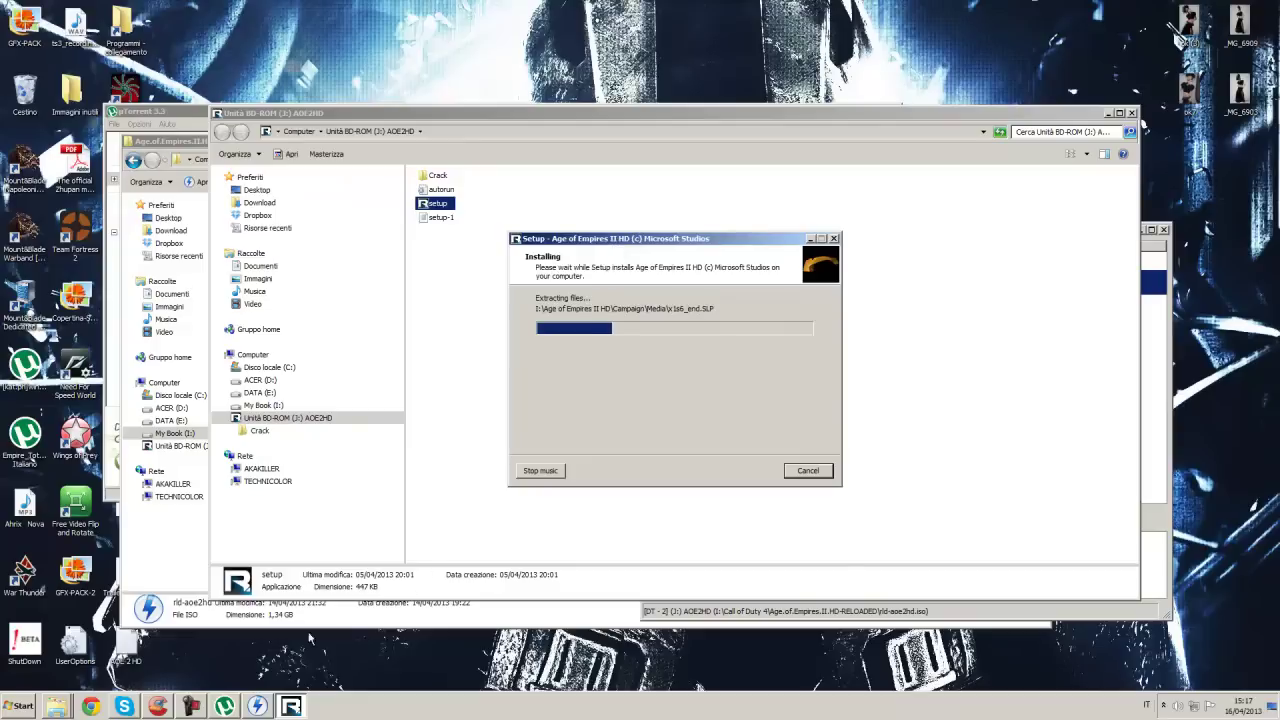
left_click(193, 706)
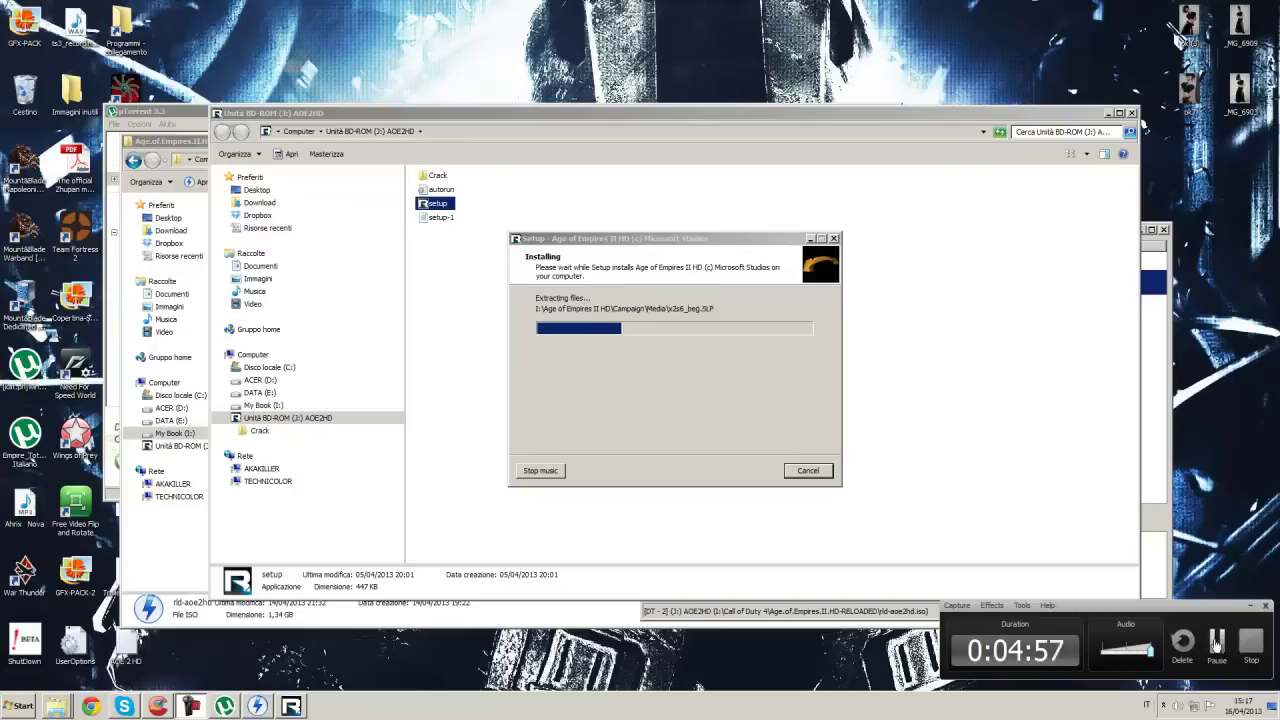
left_click(1217, 648)
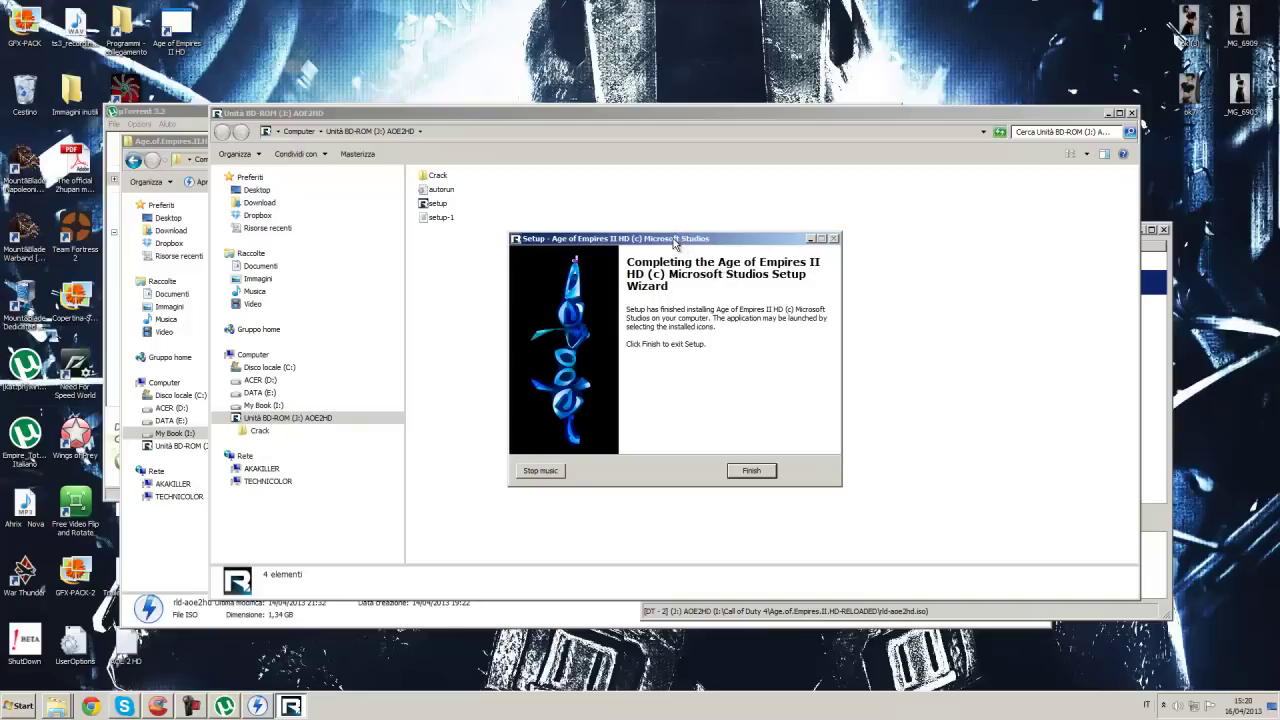
Finish the setup wizard and open the Crack folder on the mounted AOE2HD disc.
mouse_move(674, 240)
left_mouse_down()
mouse_move(648, 215)
mouse_move(662, 236)
left_mouse_up()
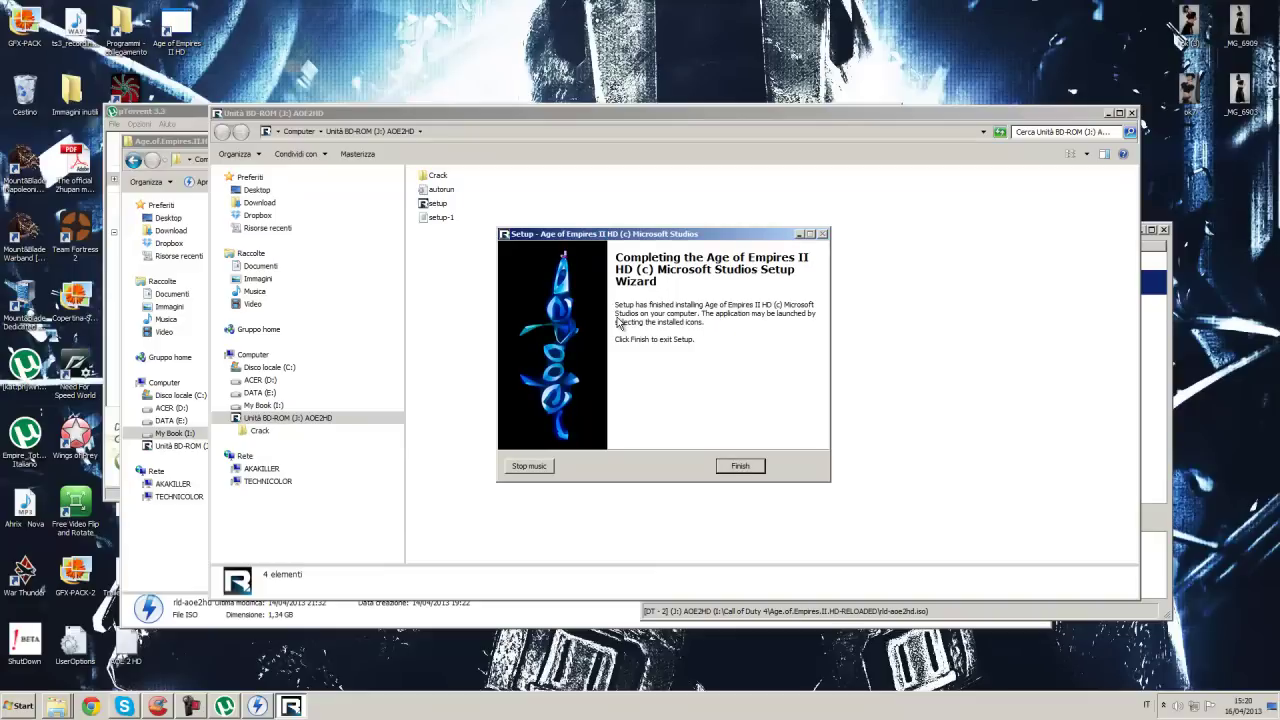
left_click(740, 466)
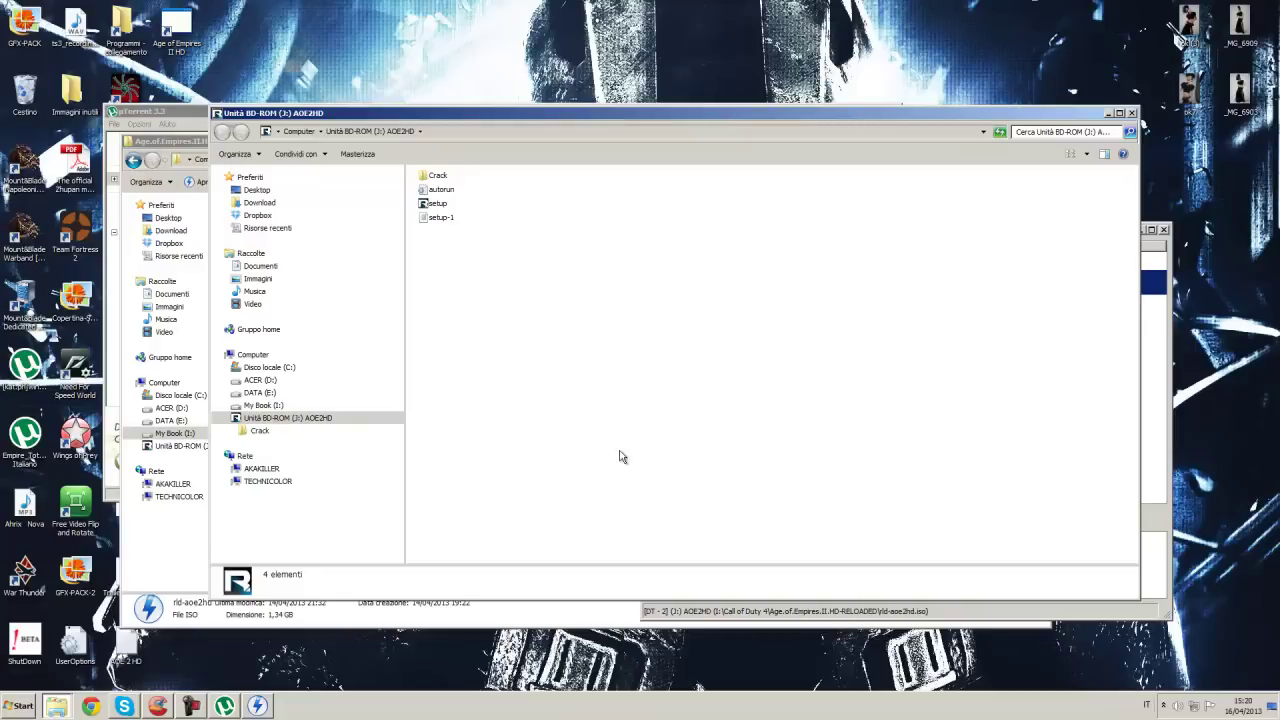
double_click(436, 177)
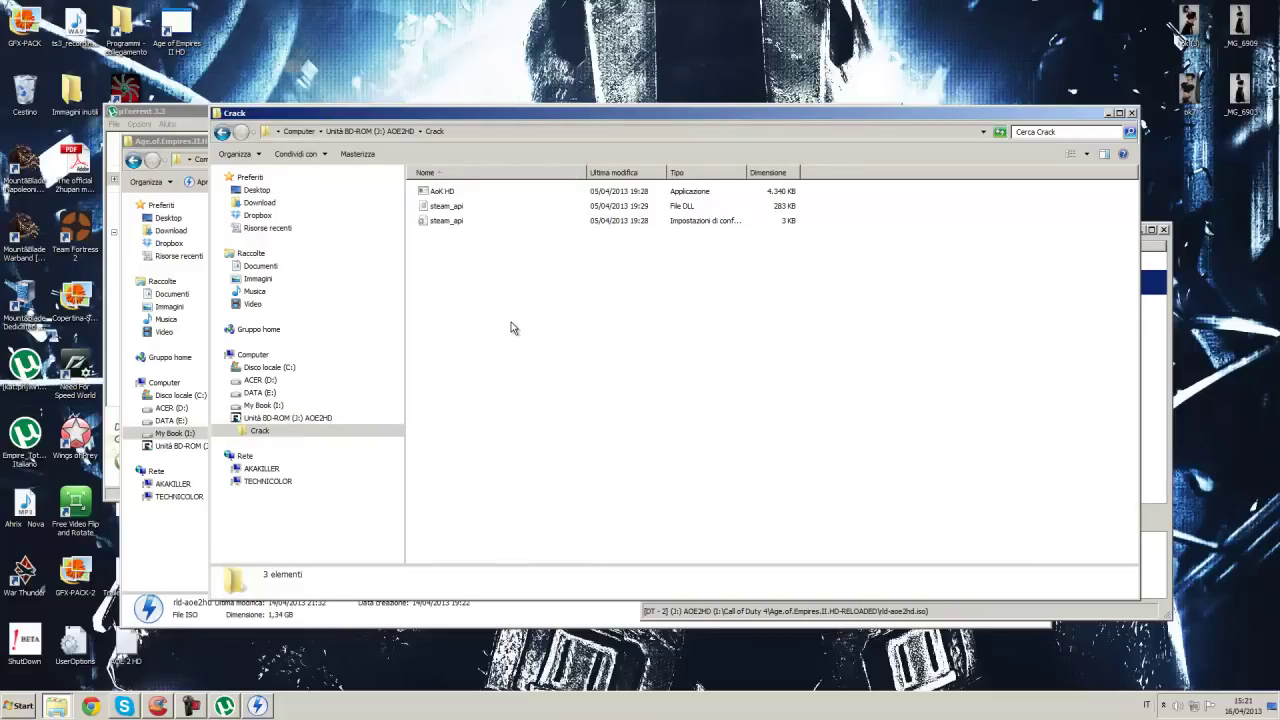
Select steam_api.dll in the Crack folder and ignore the threat in the AVG Resident Shield alert.
left_click(1164, 705)
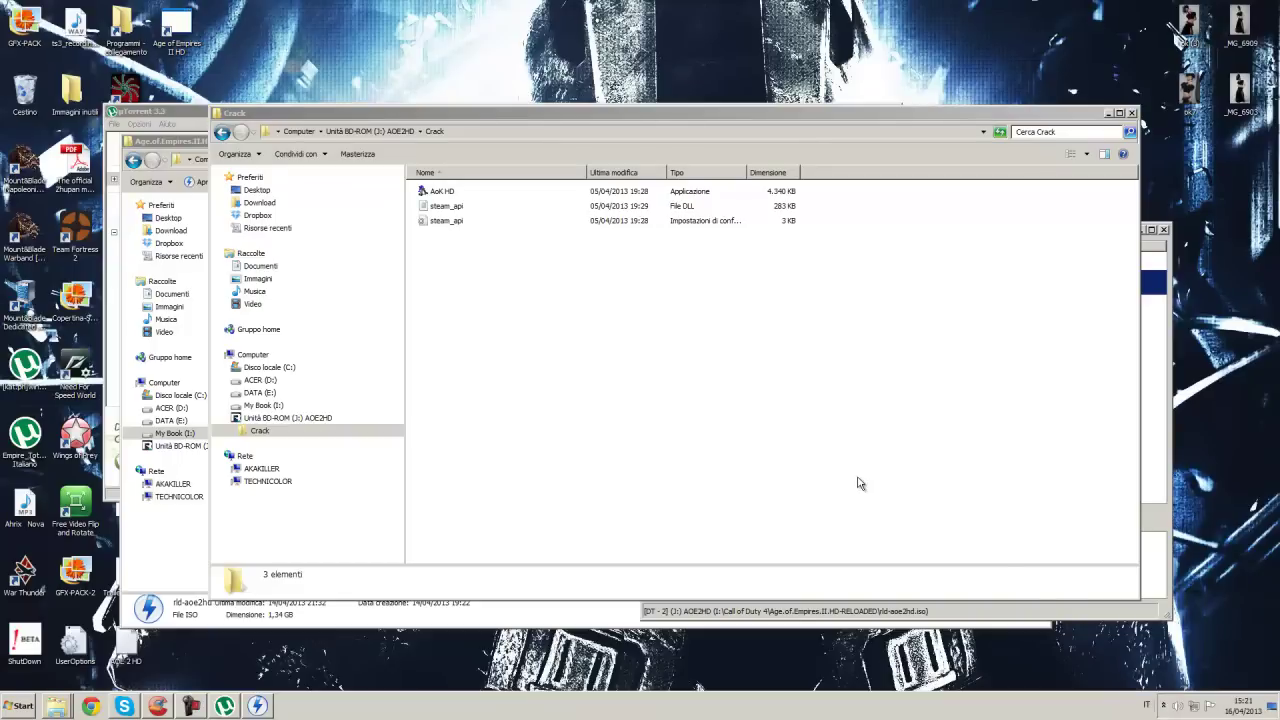
left_click(1164, 705)
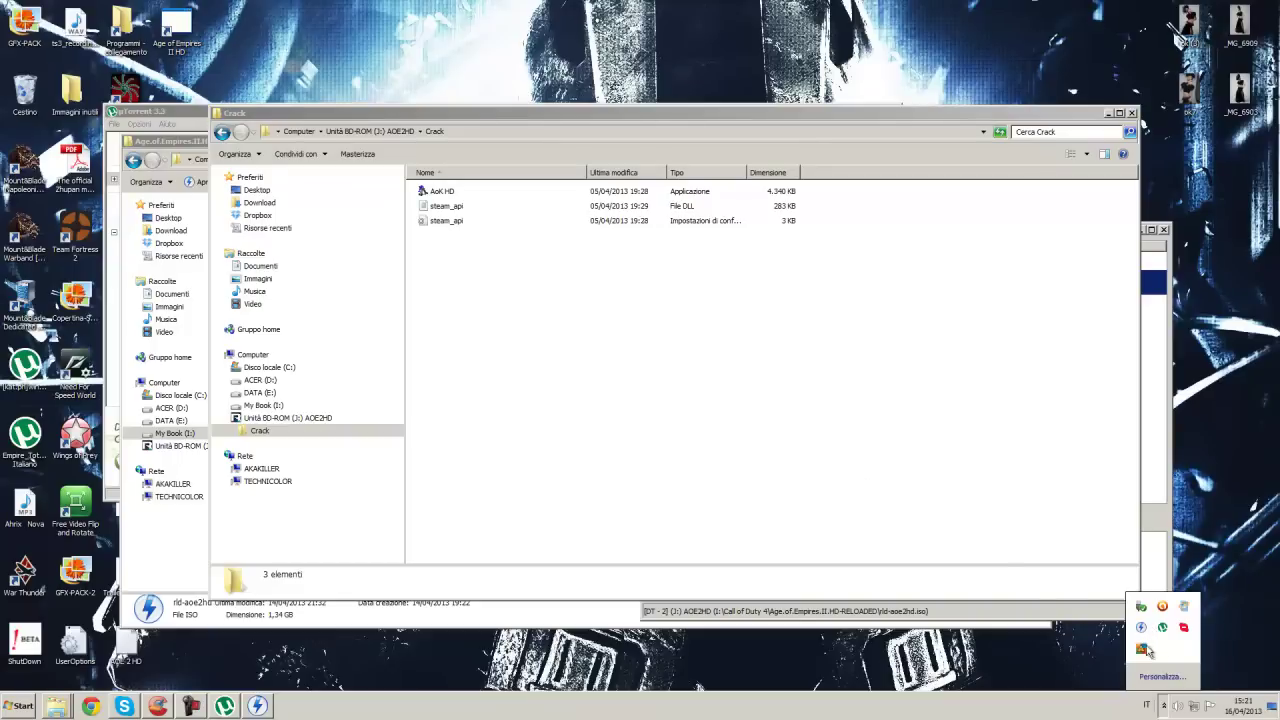
left_click(441, 208)
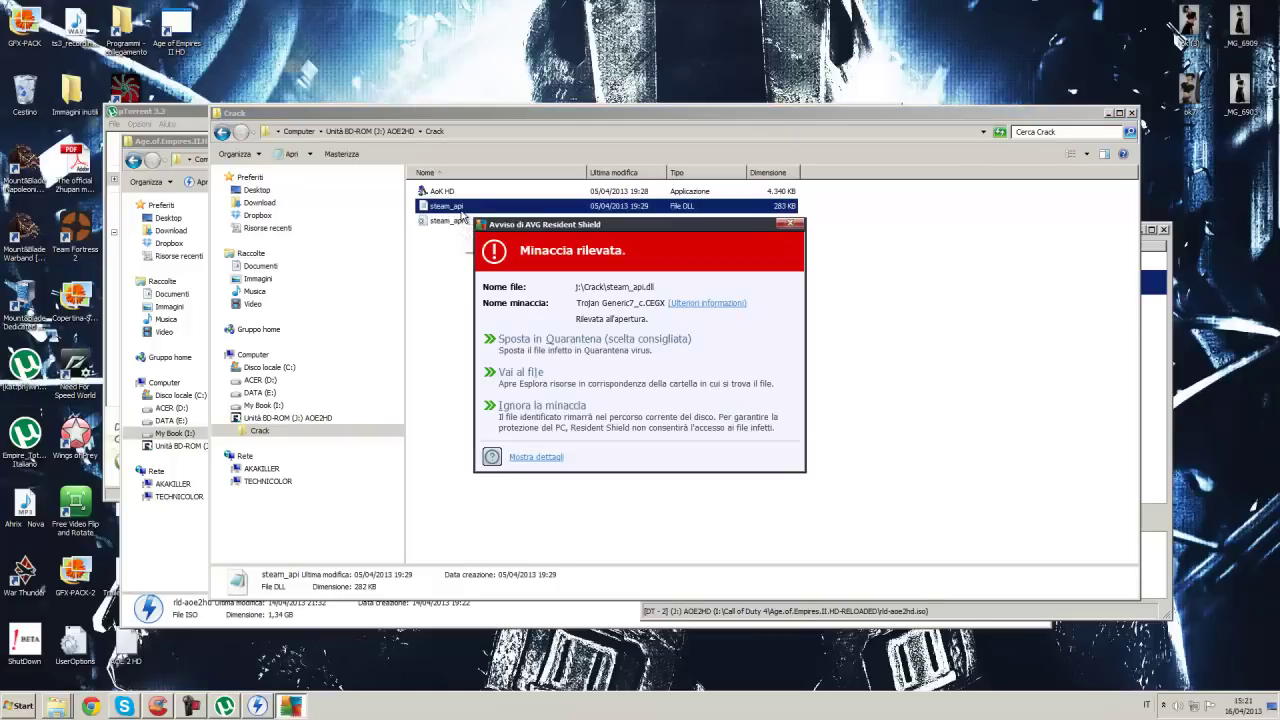
left_click_drag(553, 229, 491, 270)
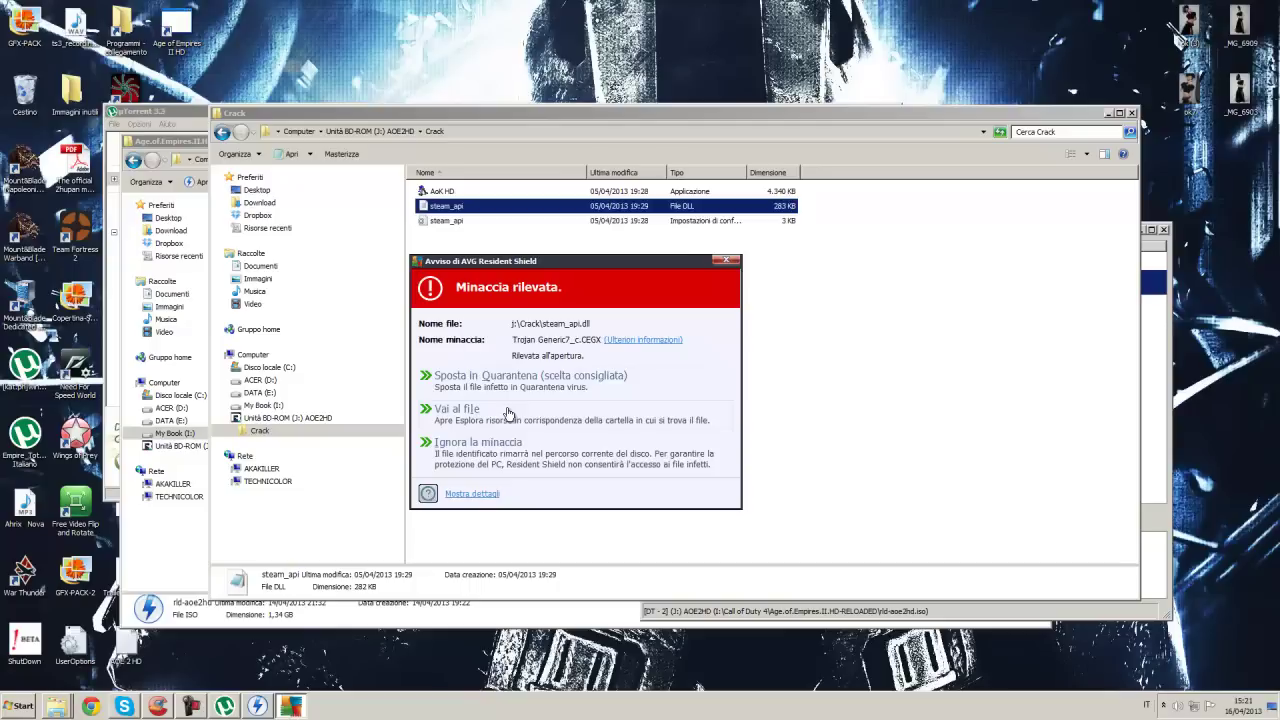
left_click(495, 460)
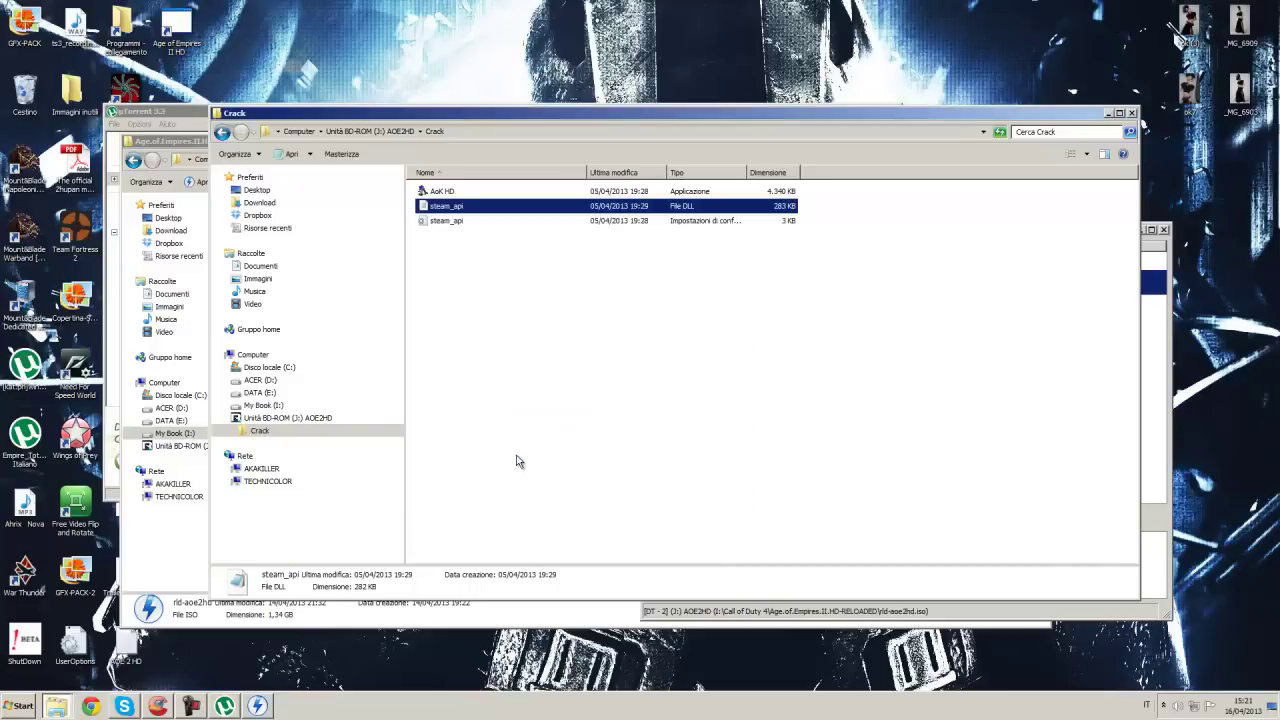
Choose to temporarily disable AVG antivirus protection.
left_click(1163, 707)
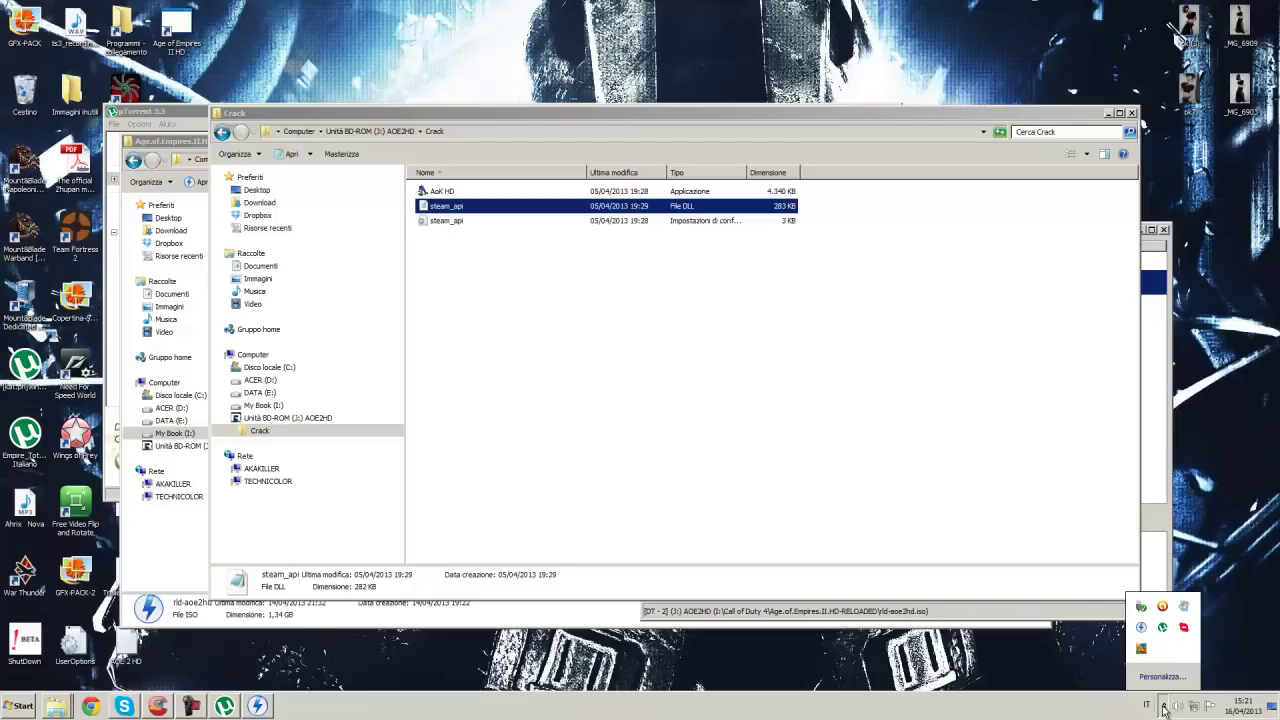
right_click(1140, 648)
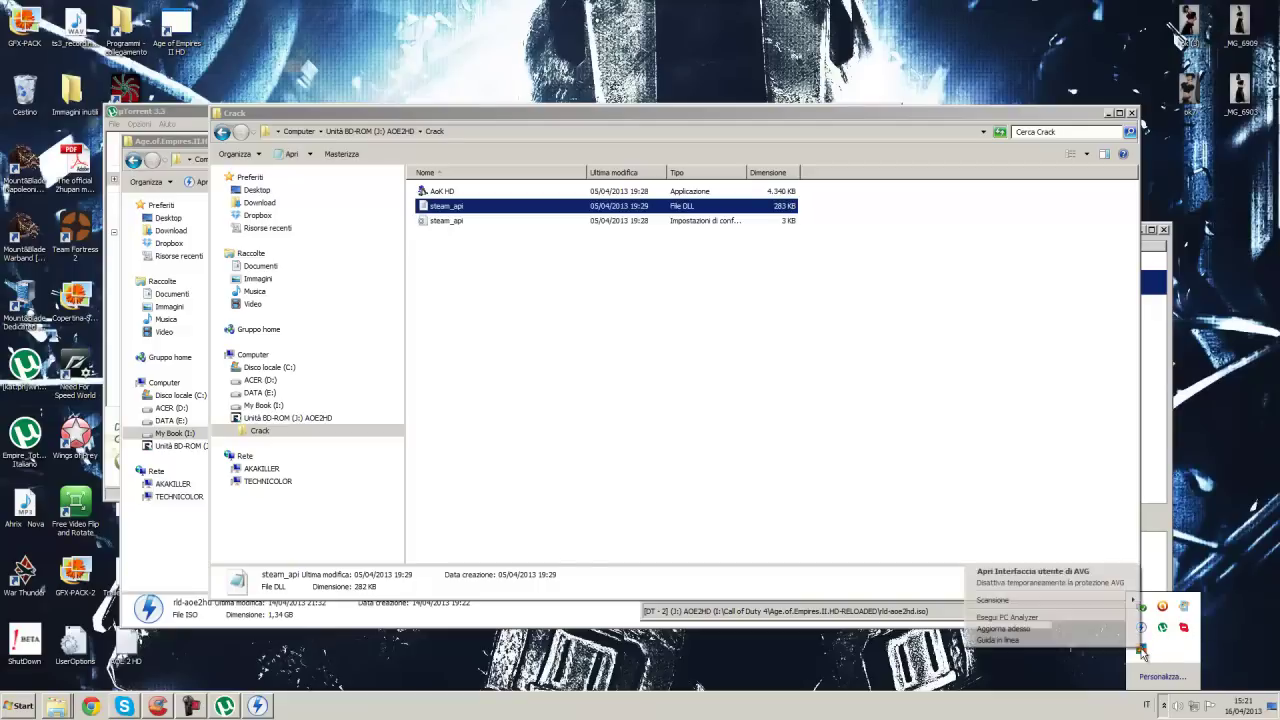
left_click(1050, 583)
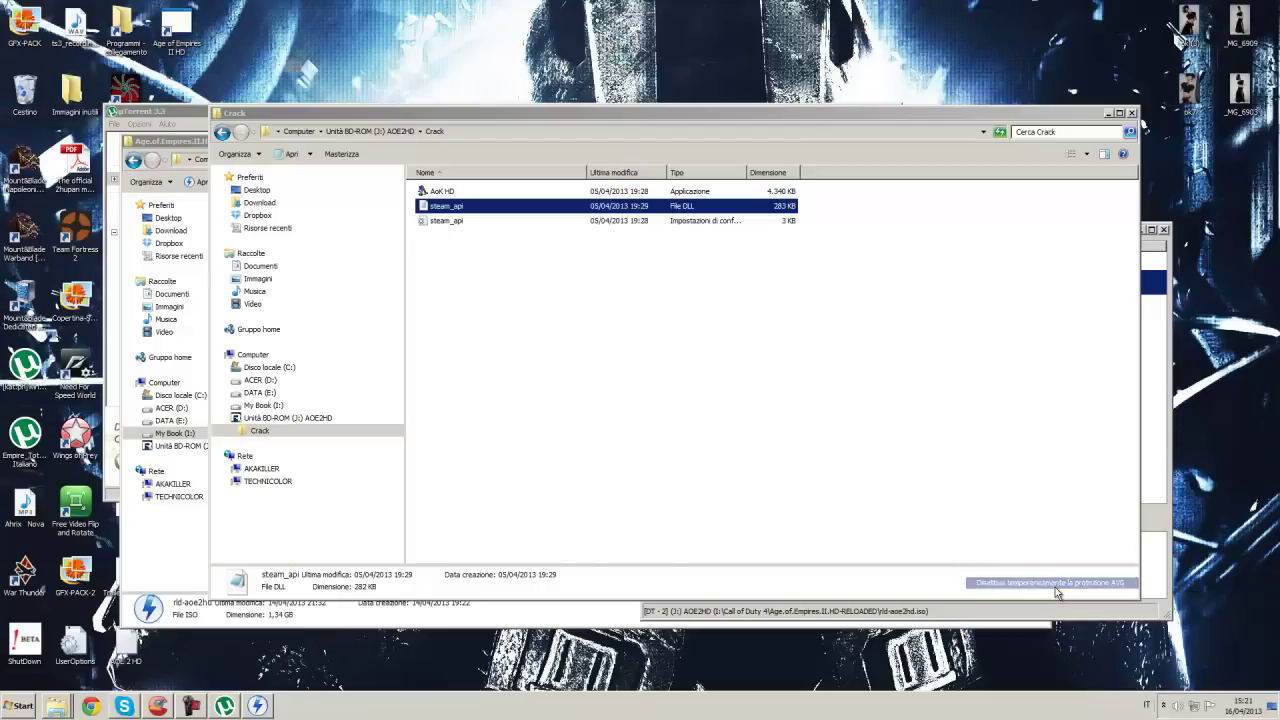
Set the temporary AVG protection shutdown to 10 minutes and confirm it.
left_click(605, 382)
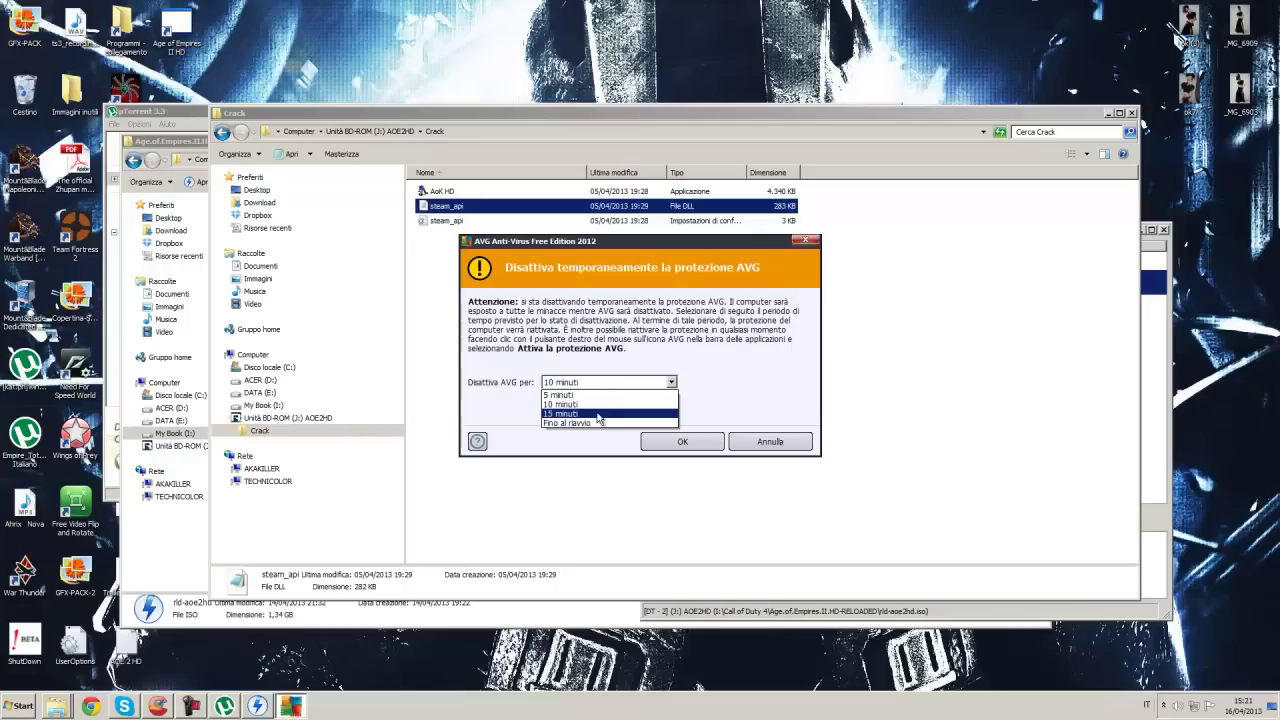
left_click(578, 404)
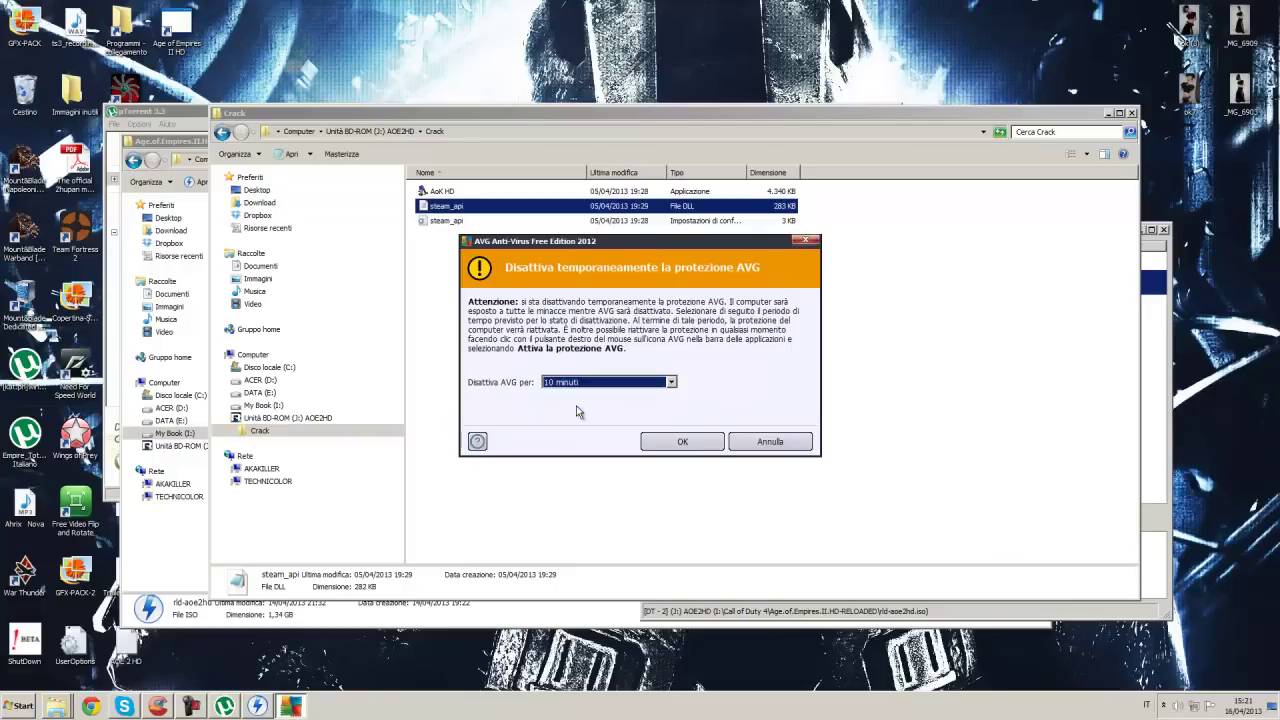
left_click(684, 442)
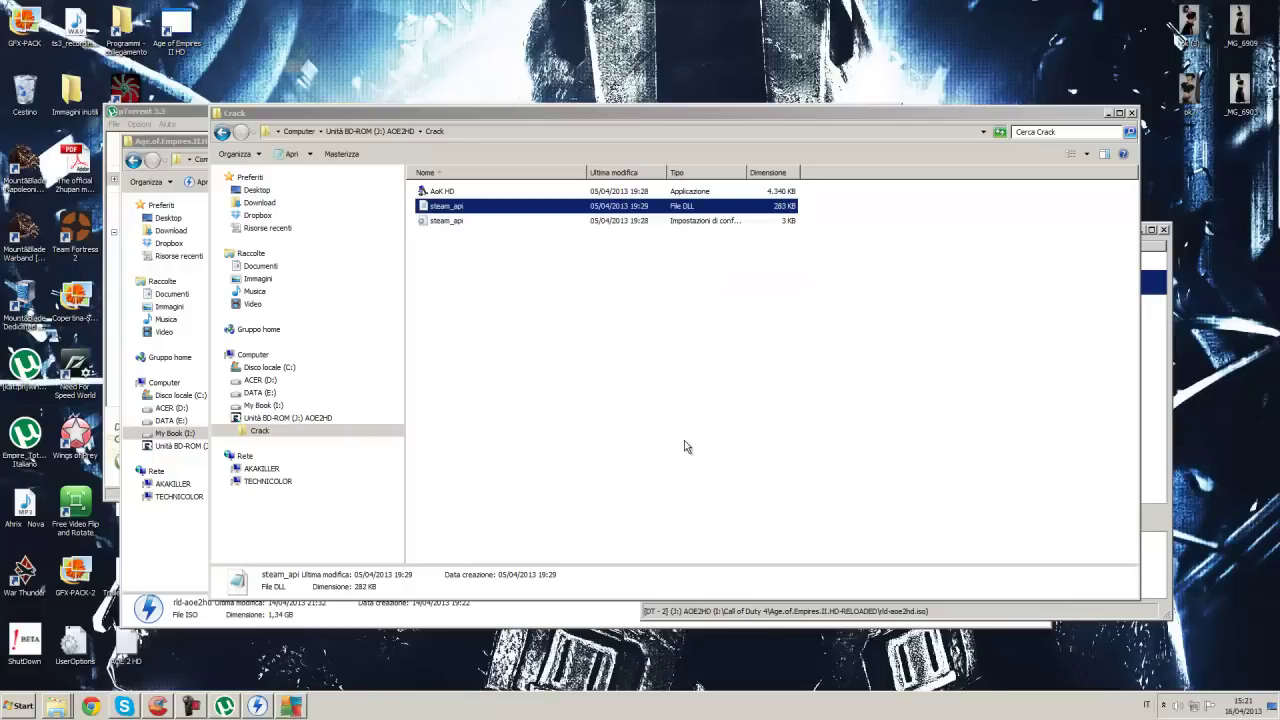
Copy all three files from the Crack folder: the AoK HD application and both steam_api files.
left_click_drag(444, 308, 432, 188)
right_click(483, 211)
left_click(503, 302)
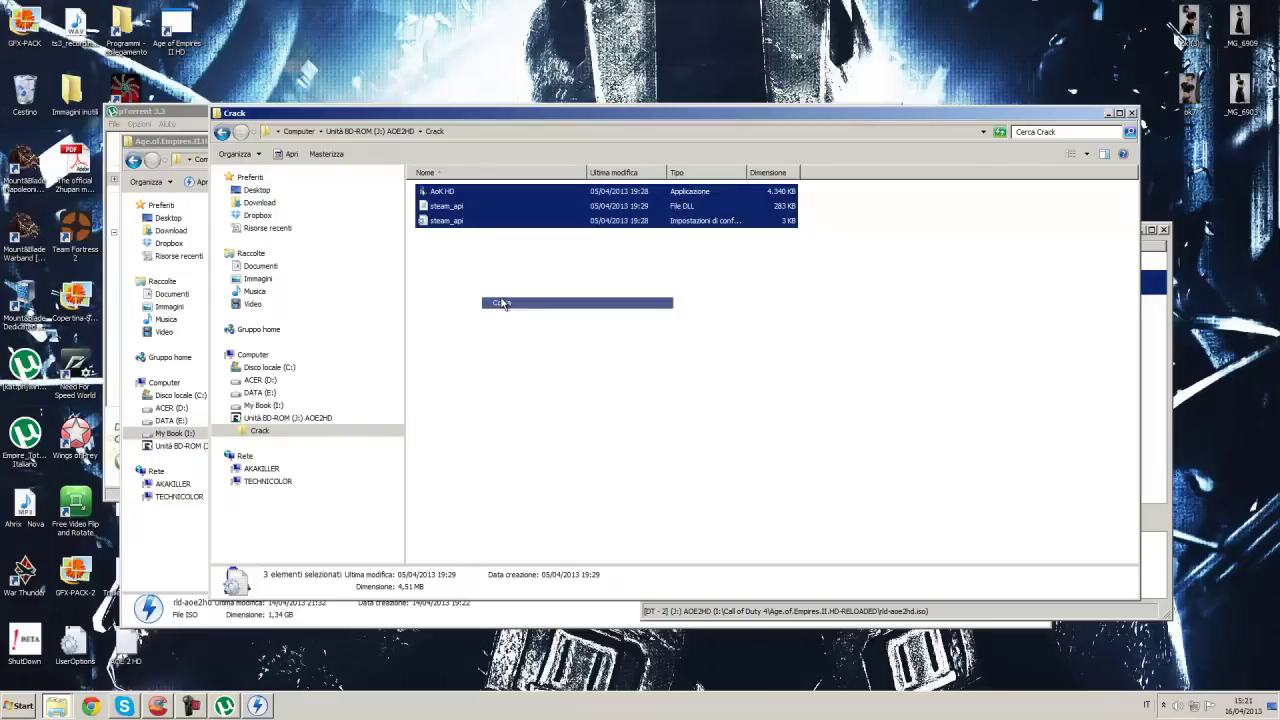
Paste the copied files into the Age of Empires II HD folder on My Book (I:), replacing the files with the same names.
left_click(183, 158)
left_click(172, 433)
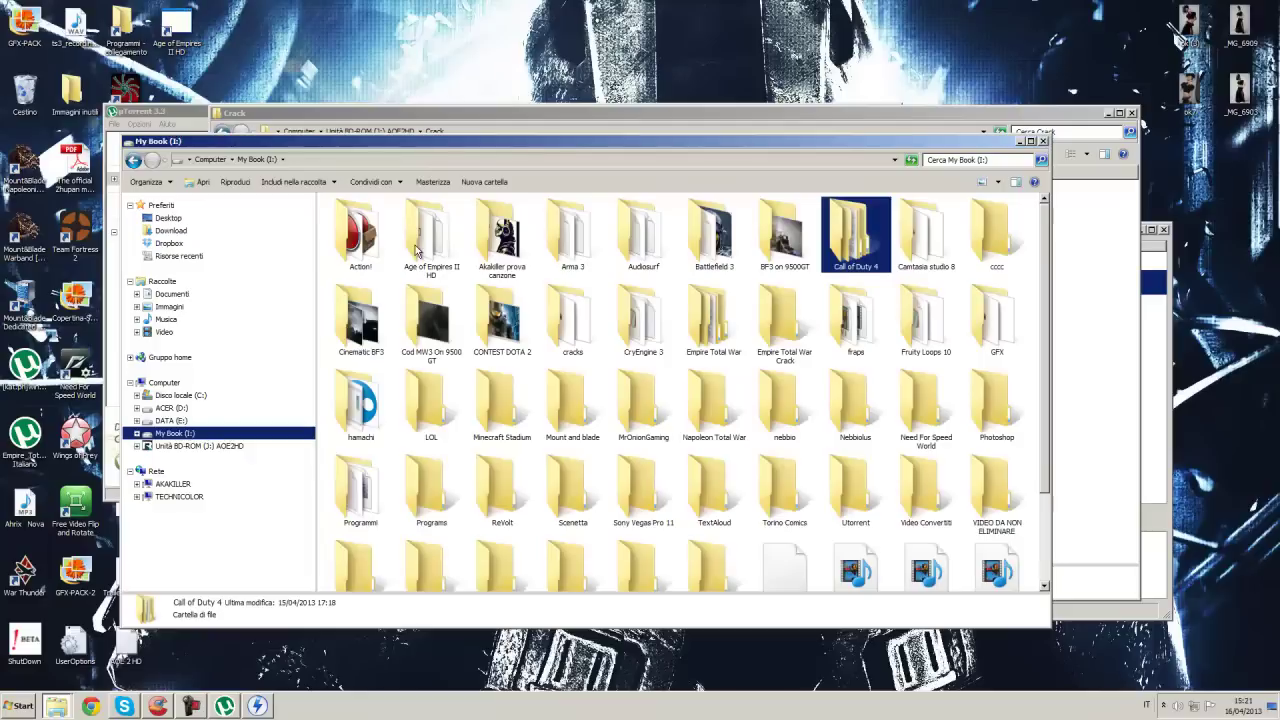
double_click(420, 250)
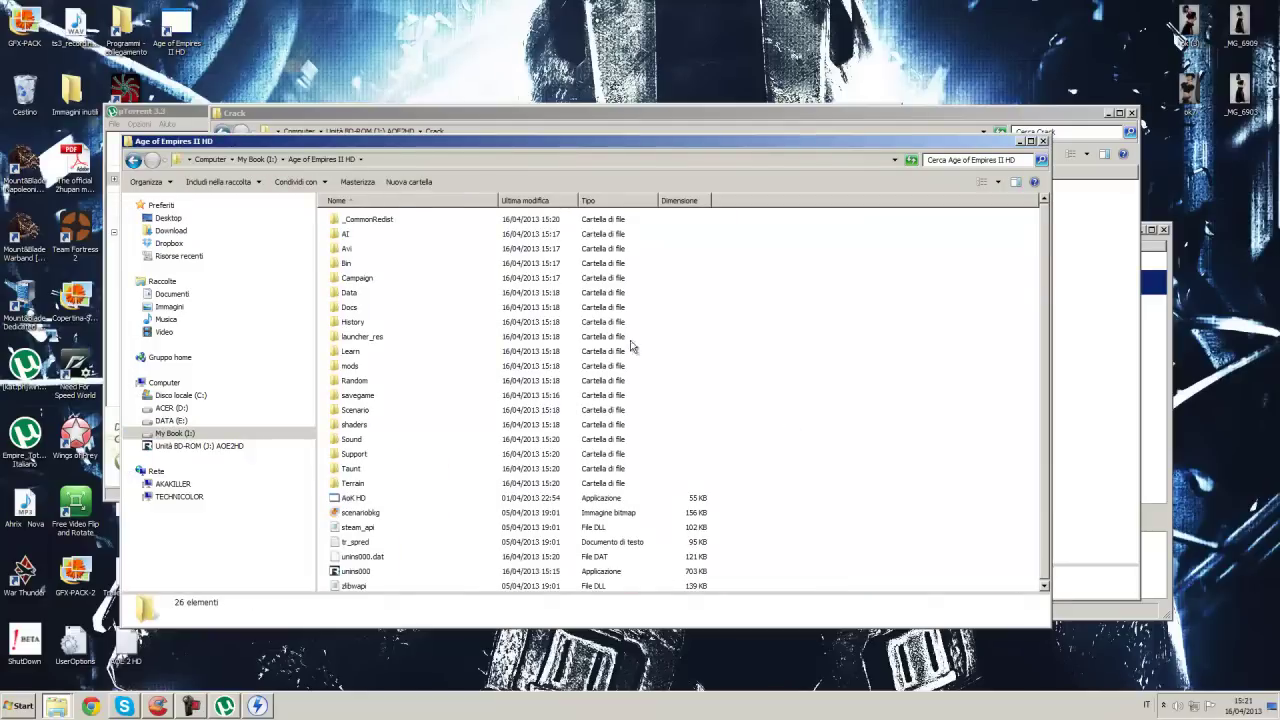
scroll(806, 417, "down", 1)
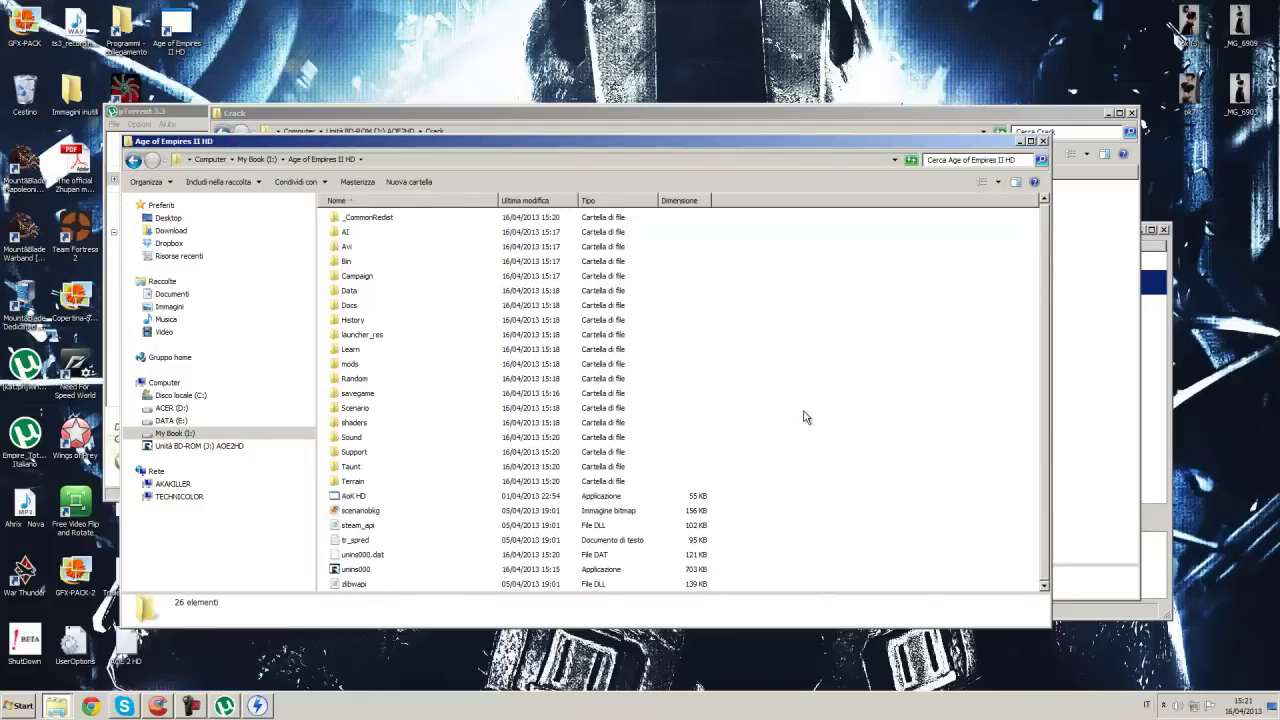
right_click(770, 450)
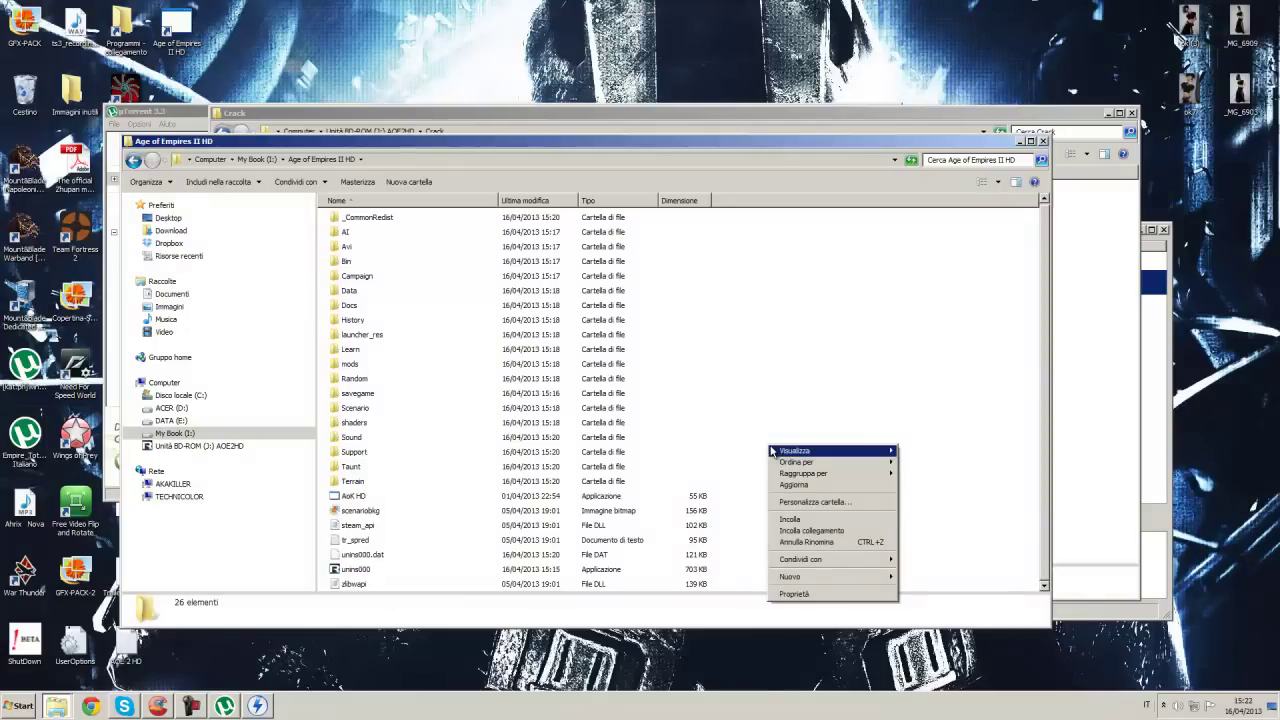
left_click(790, 519)
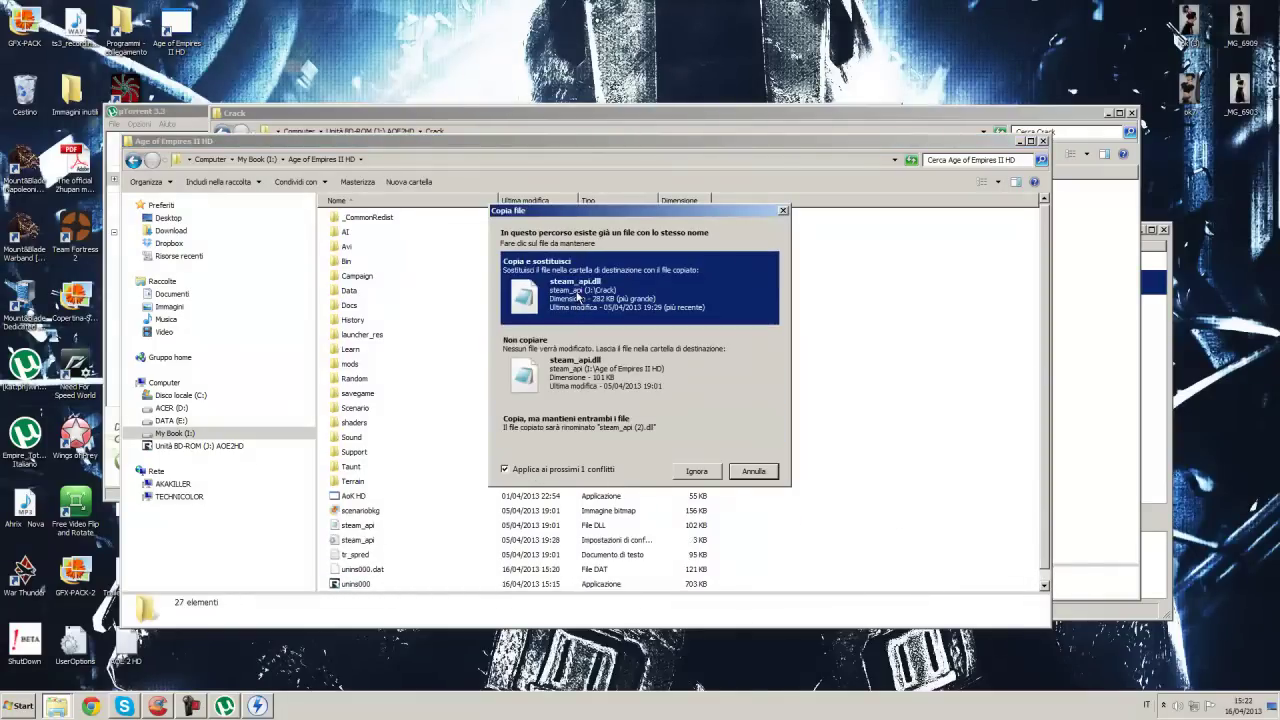
left_click(577, 295)
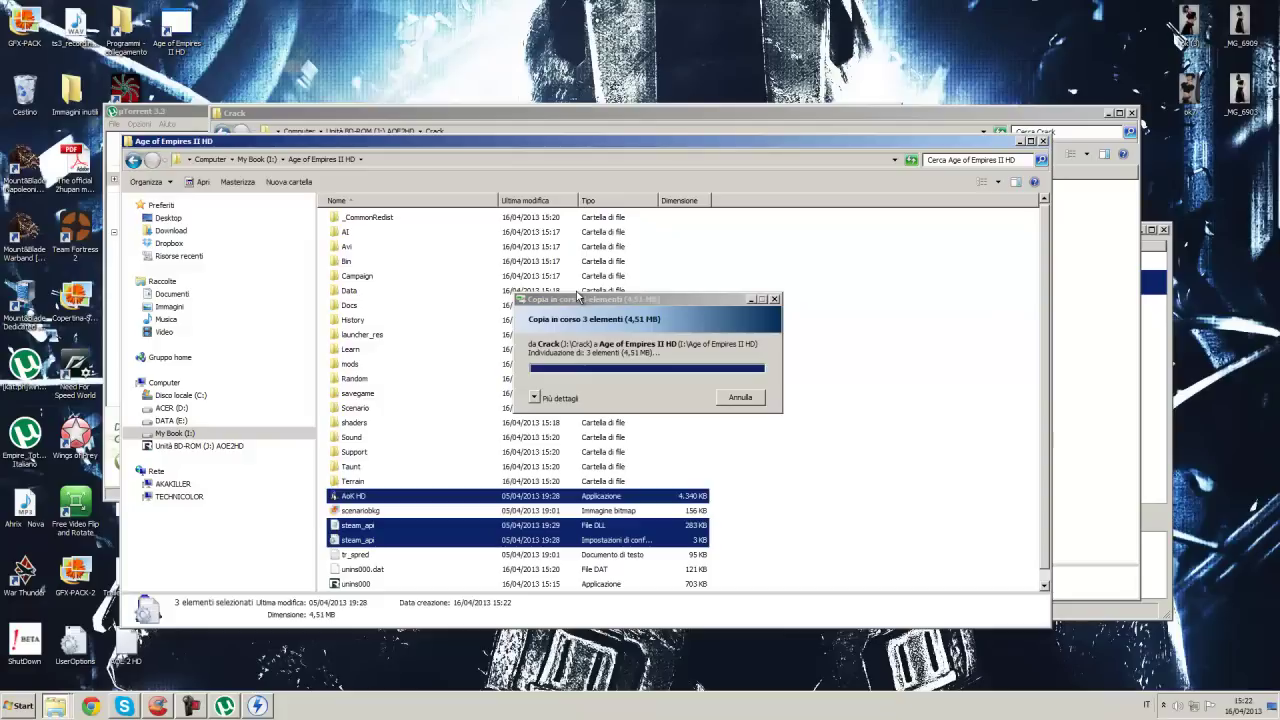
left_click(768, 450)
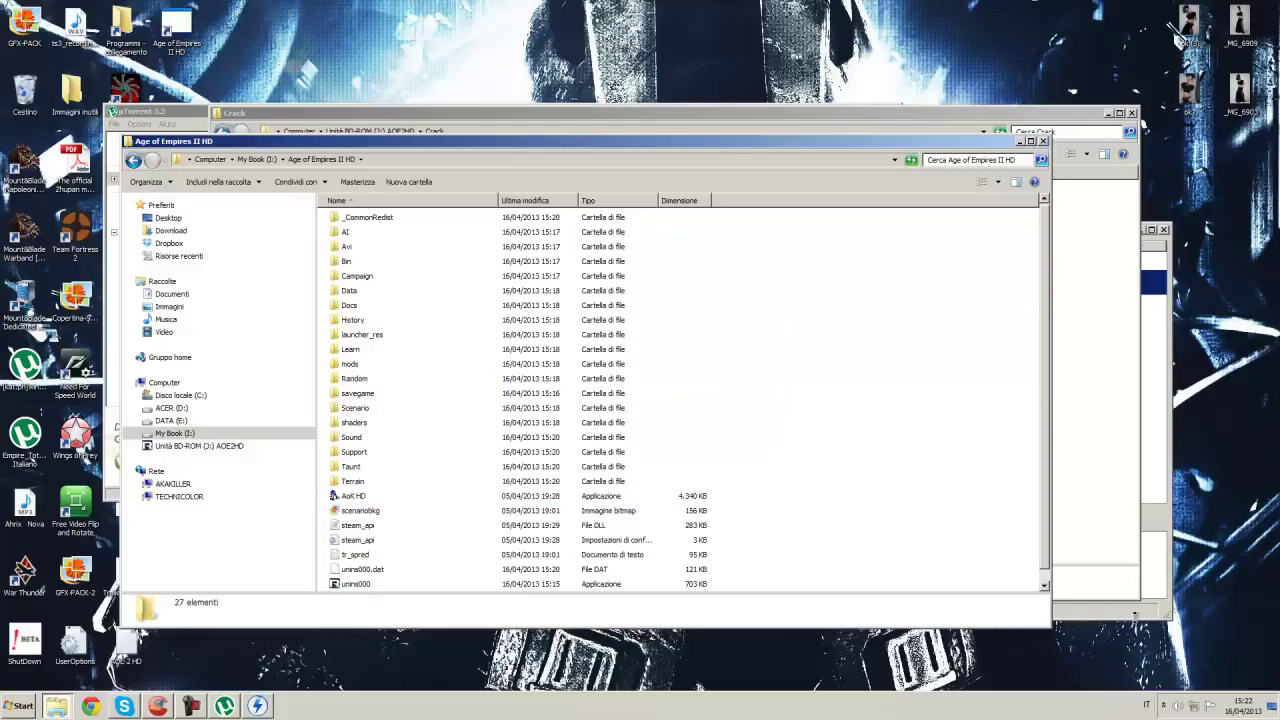
Turn AVG protection back on and close the AVG window.
left_click(1161, 707)
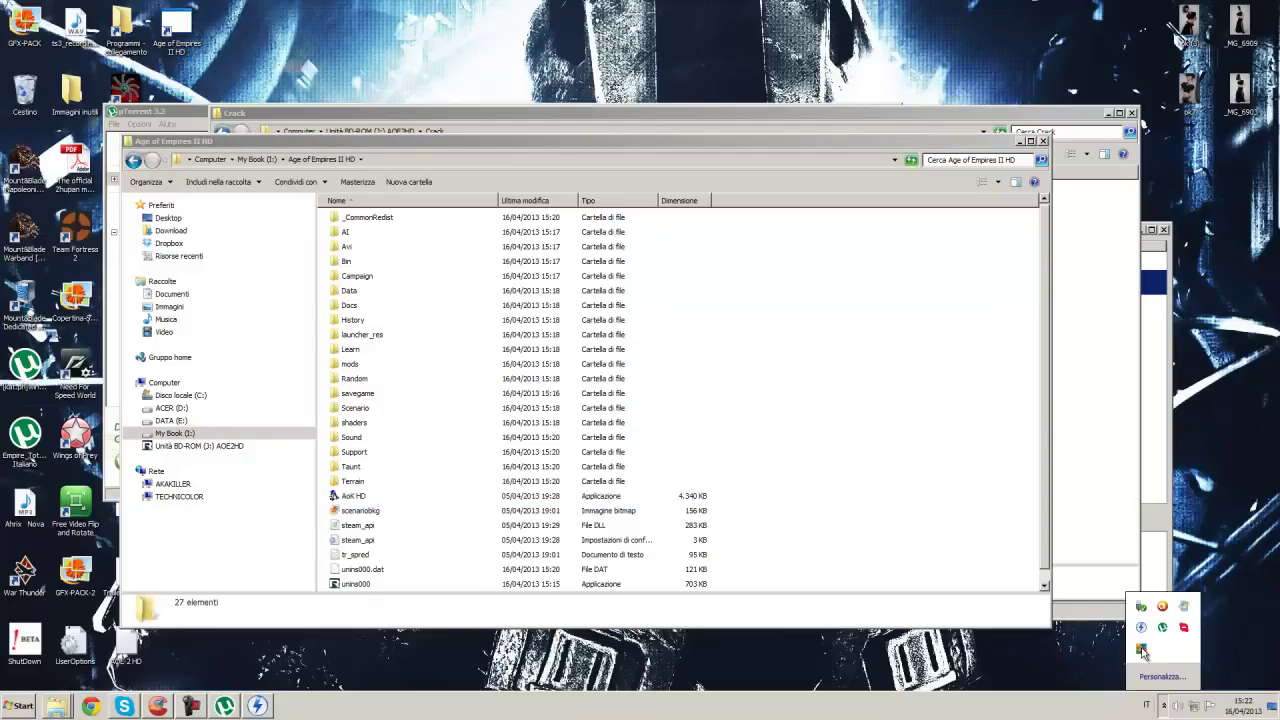
right_click(1142, 651)
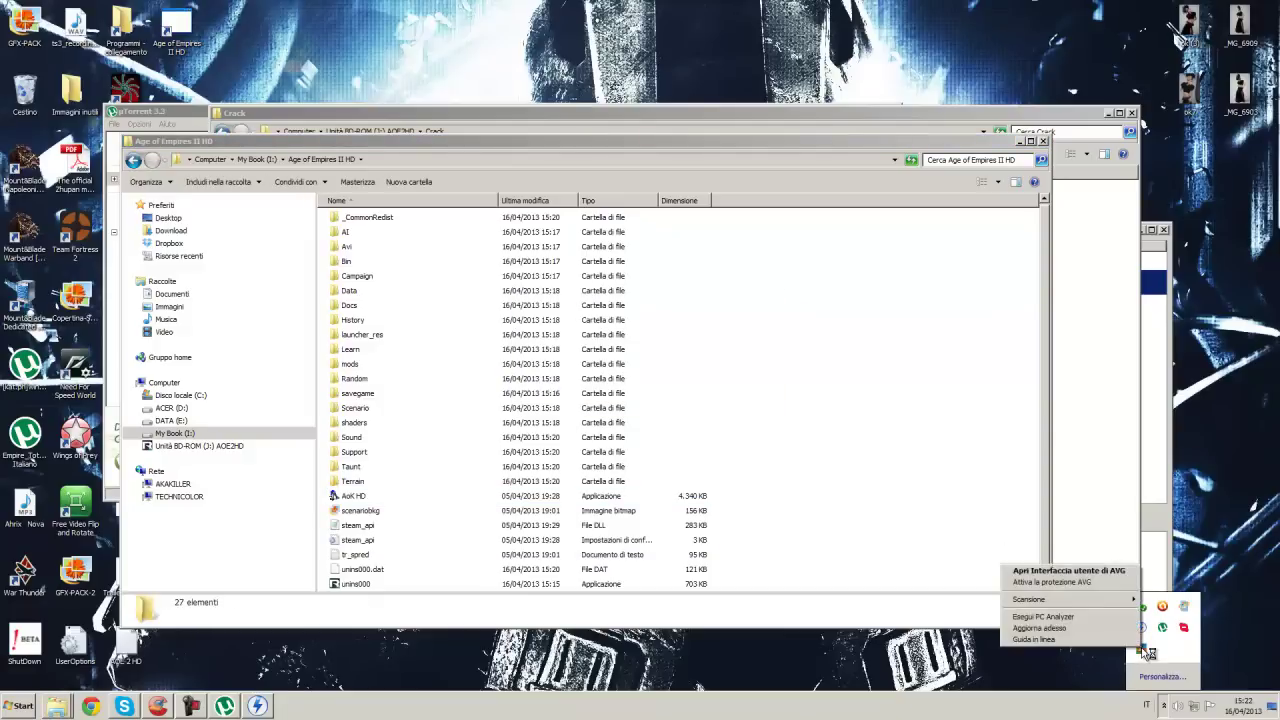
left_click(1073, 591)
left_click(1163, 706)
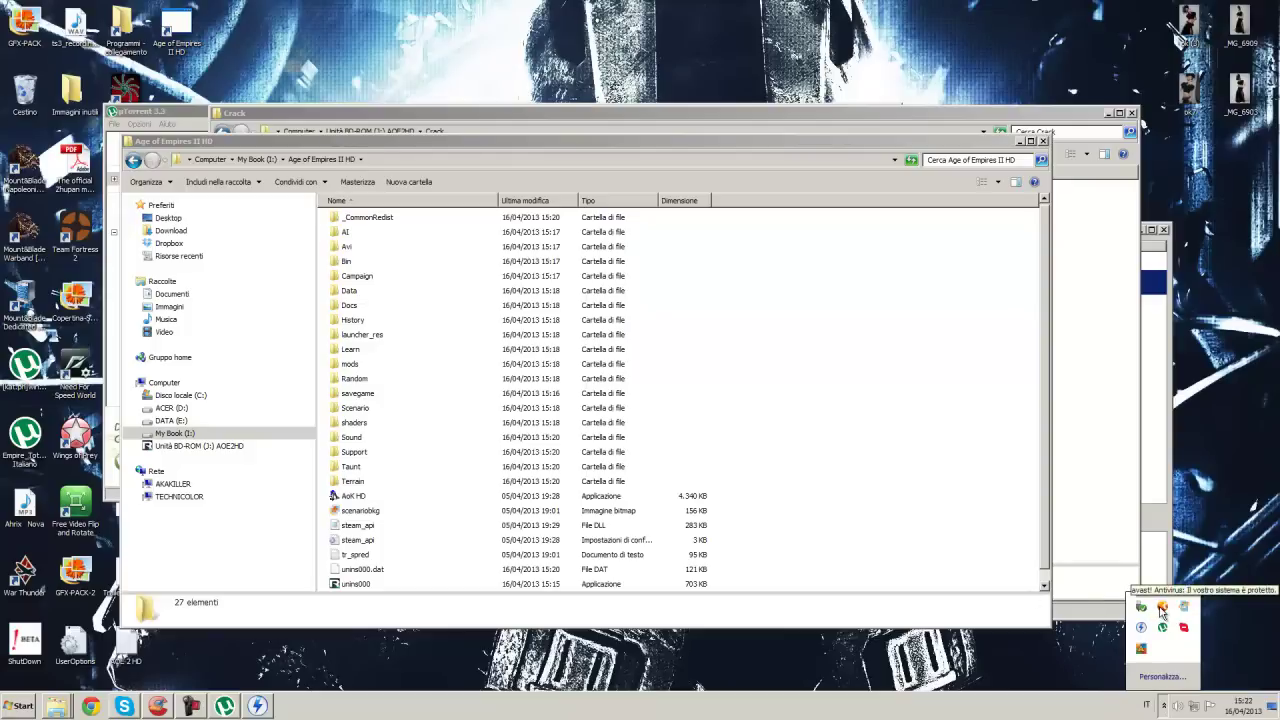
left_click(937, 480)
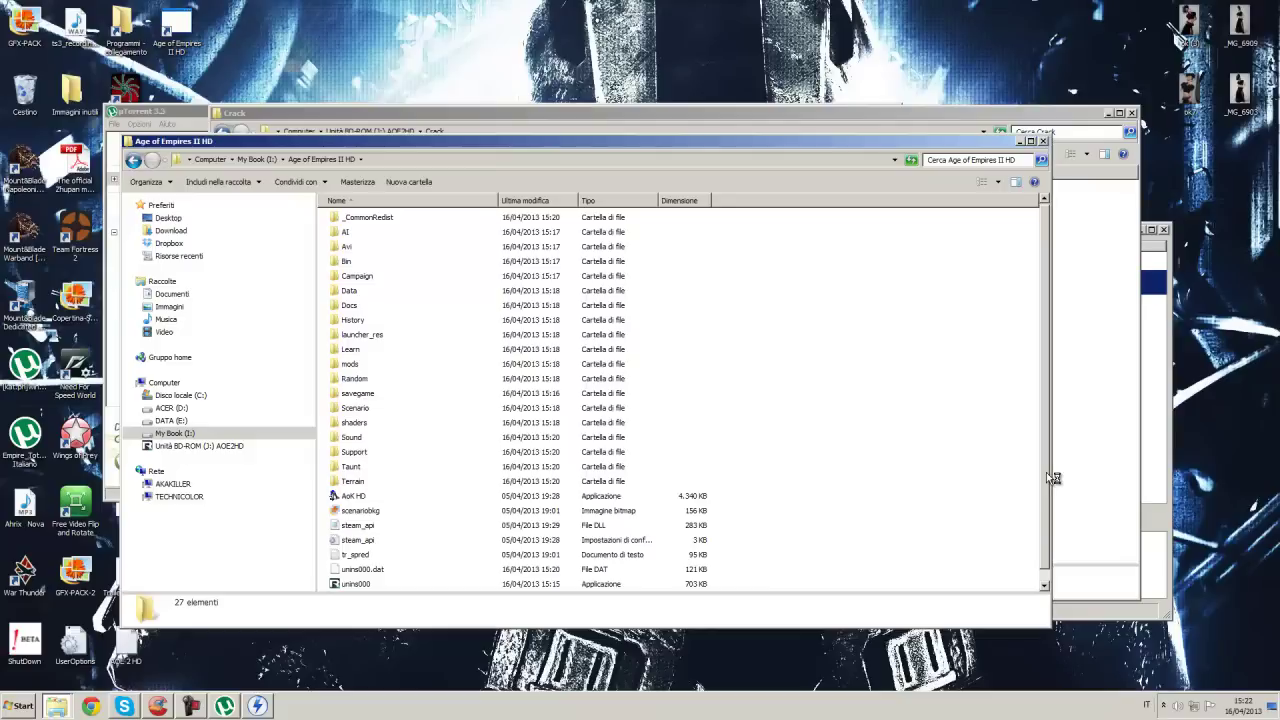
scroll(1046, 472, "down", 1)
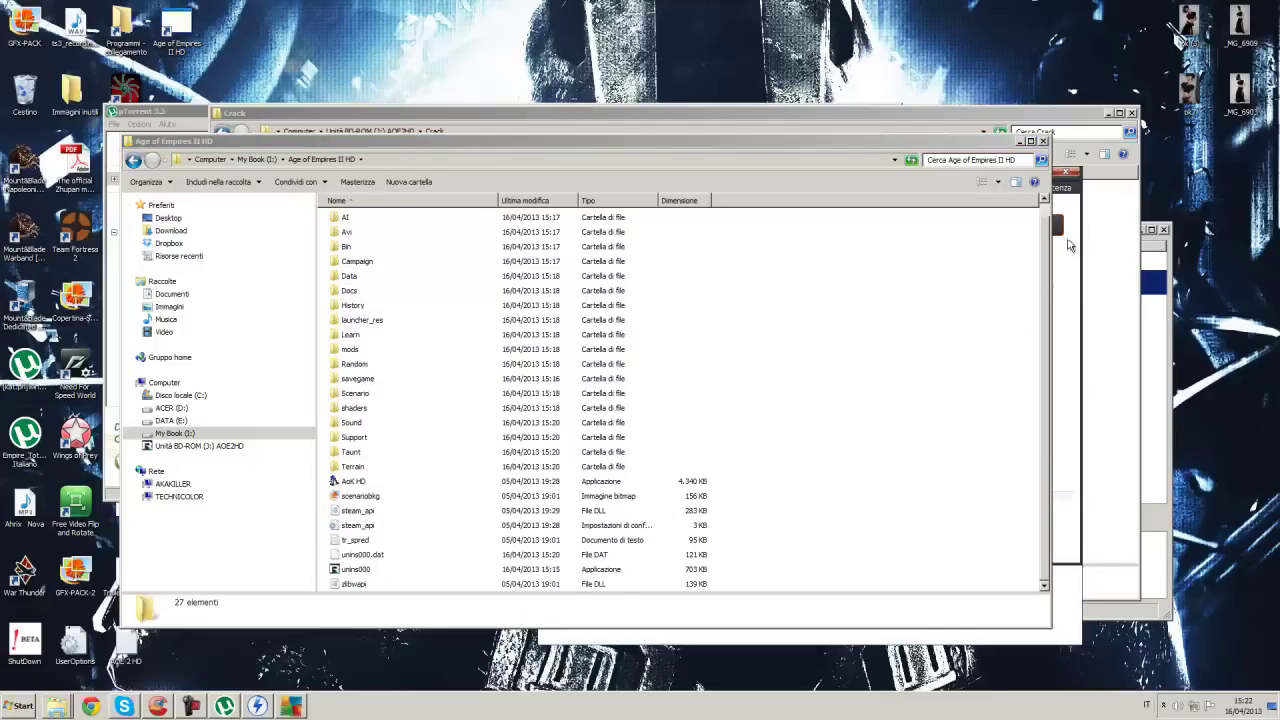
left_click(1067, 245)
left_click(1074, 176)
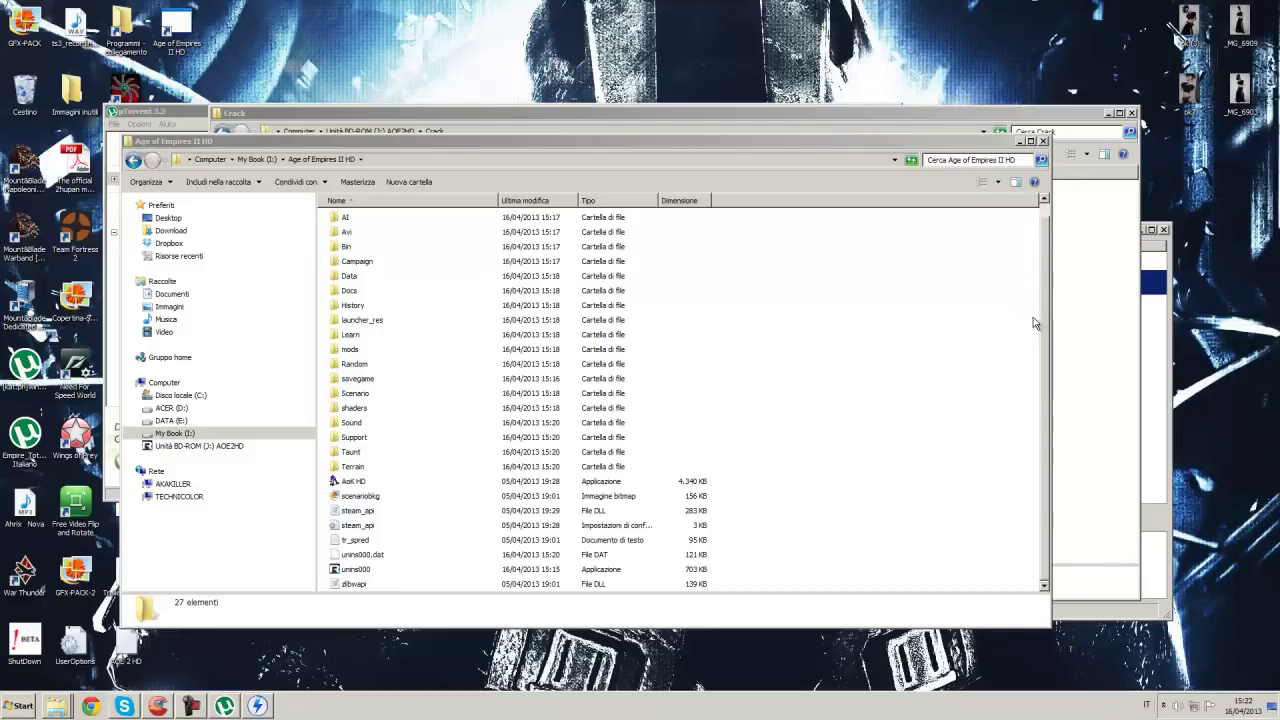
Close the Crack folder, the virtual drive program and the µTorrent window, keeping the Age of Empires II HD folder open.
left_click_drag(1044, 317, 1036, 232)
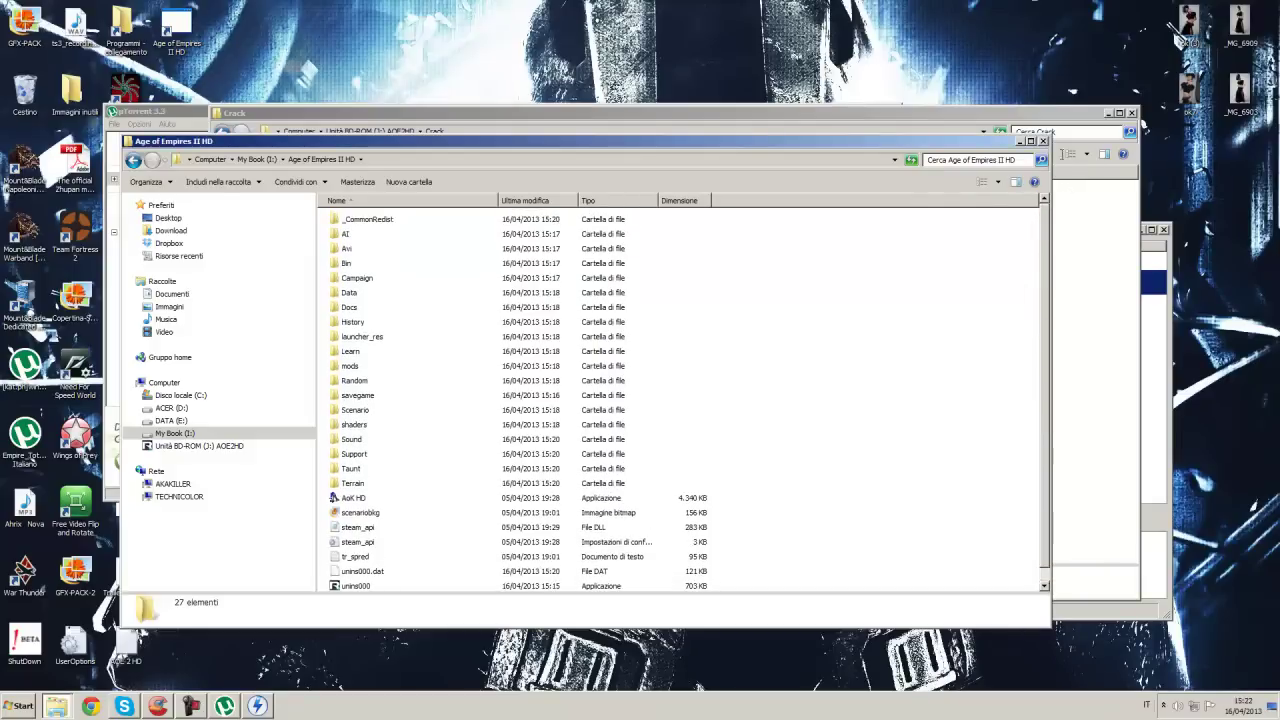
left_click(1054, 108)
left_click(1076, 219)
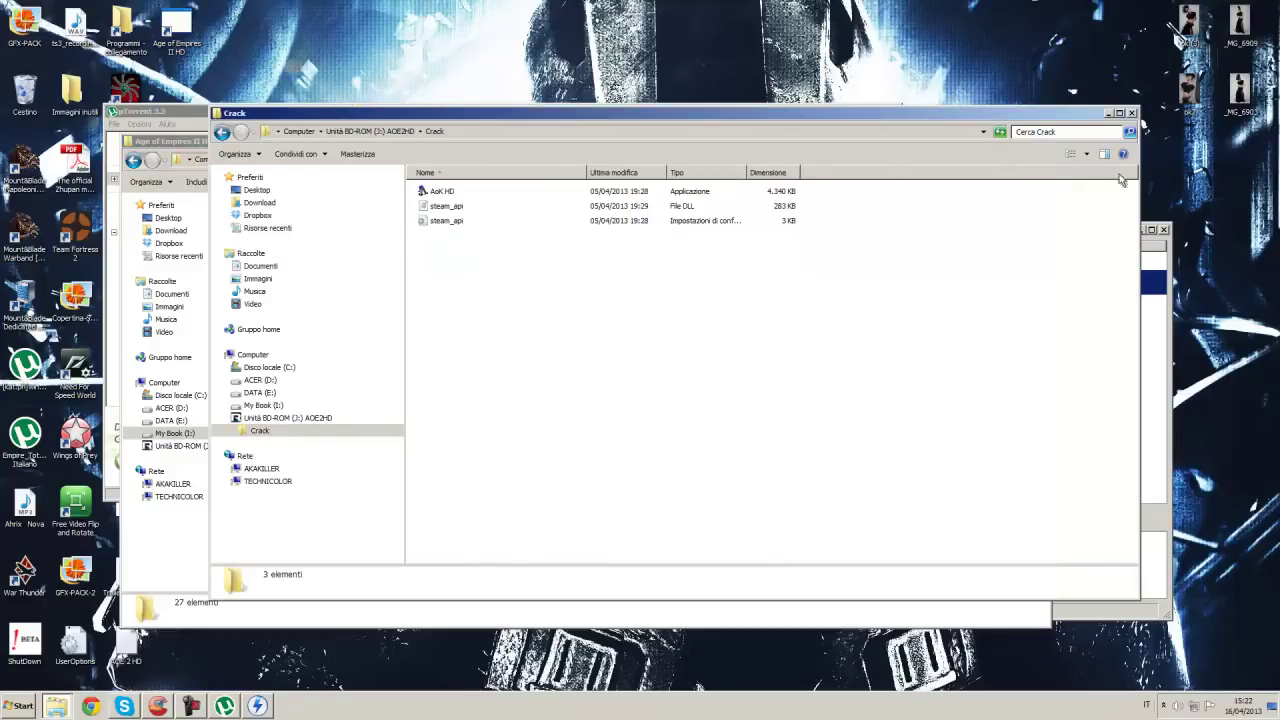
left_click(1131, 113)
left_click(1163, 231)
left_click(887, 120)
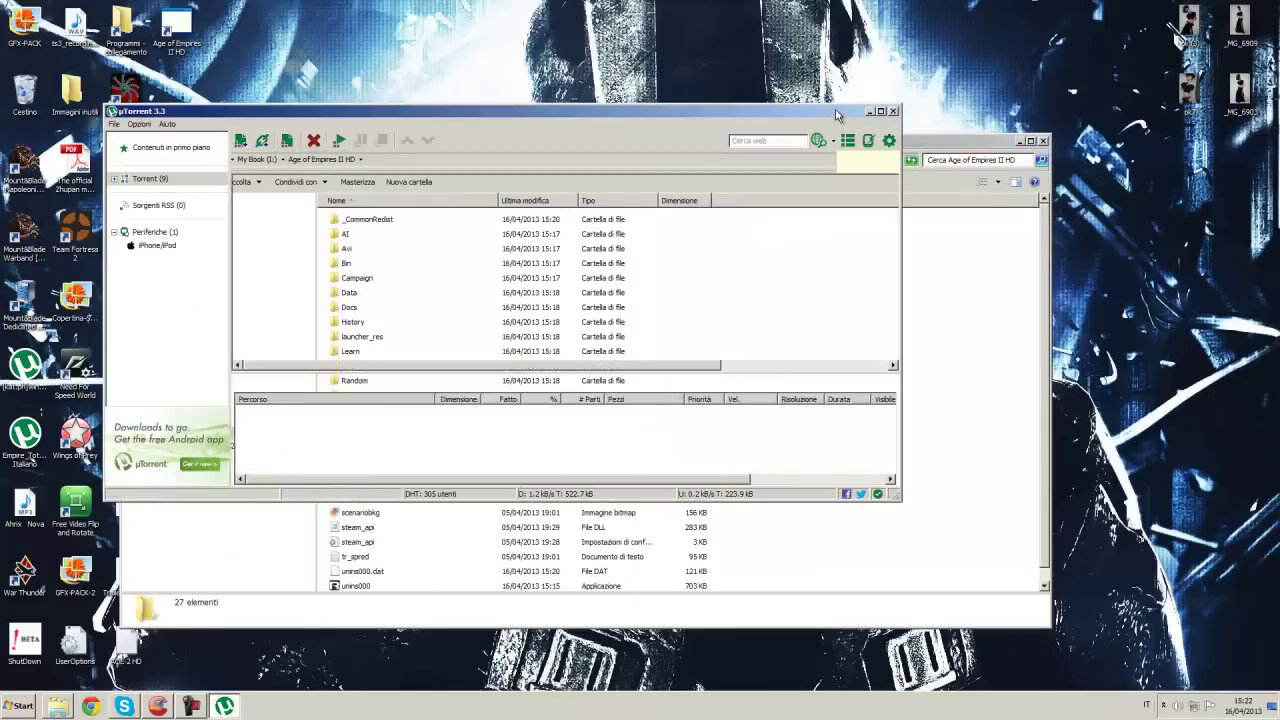
left_click(893, 111)
Exit µTorrent completely so it stops running in the background.
left_click(1163, 706)
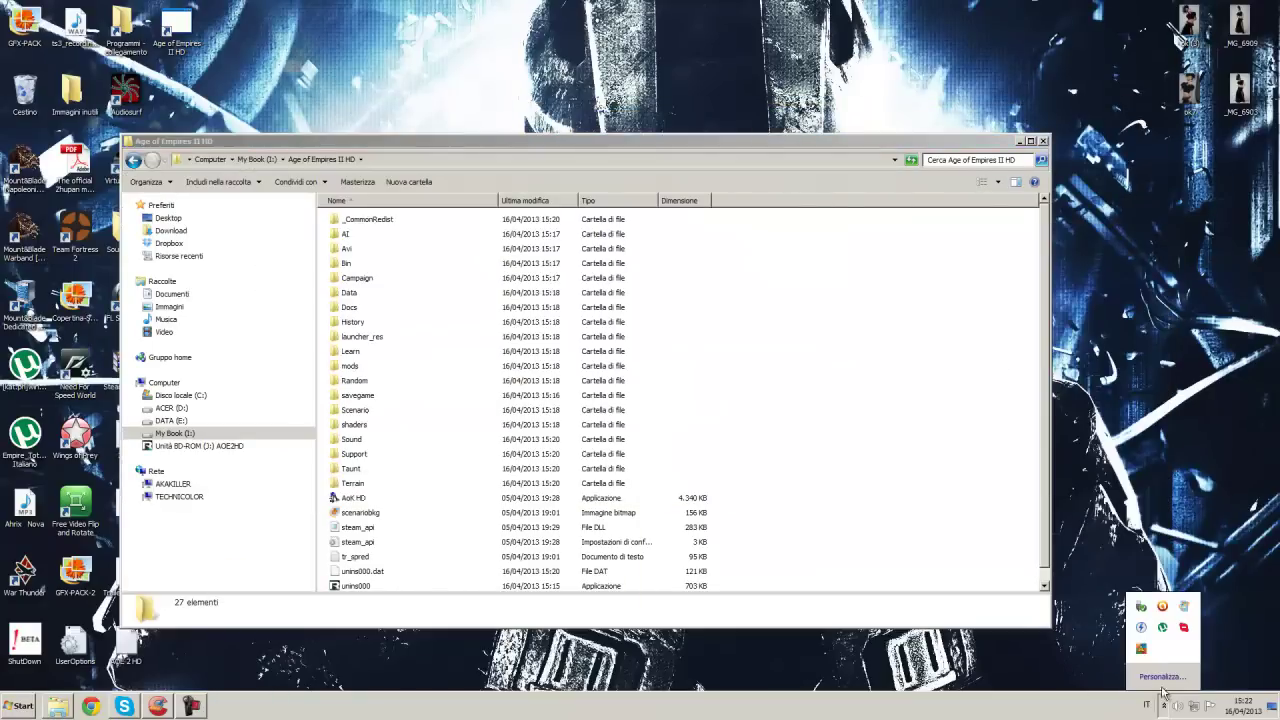
right_click(1163, 628)
left_click(1168, 619)
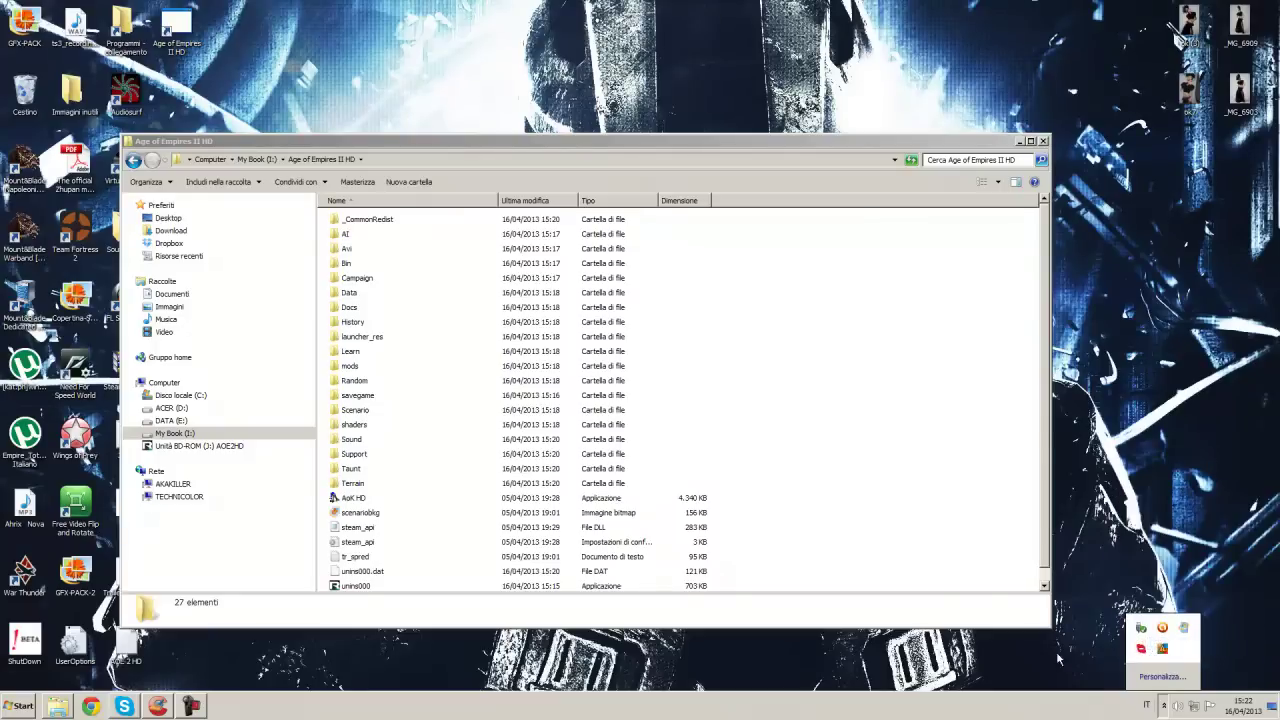
Check the running CCleaner cleanup, then look through the files in the Age of Empires II HD folder.
left_click(158, 707)
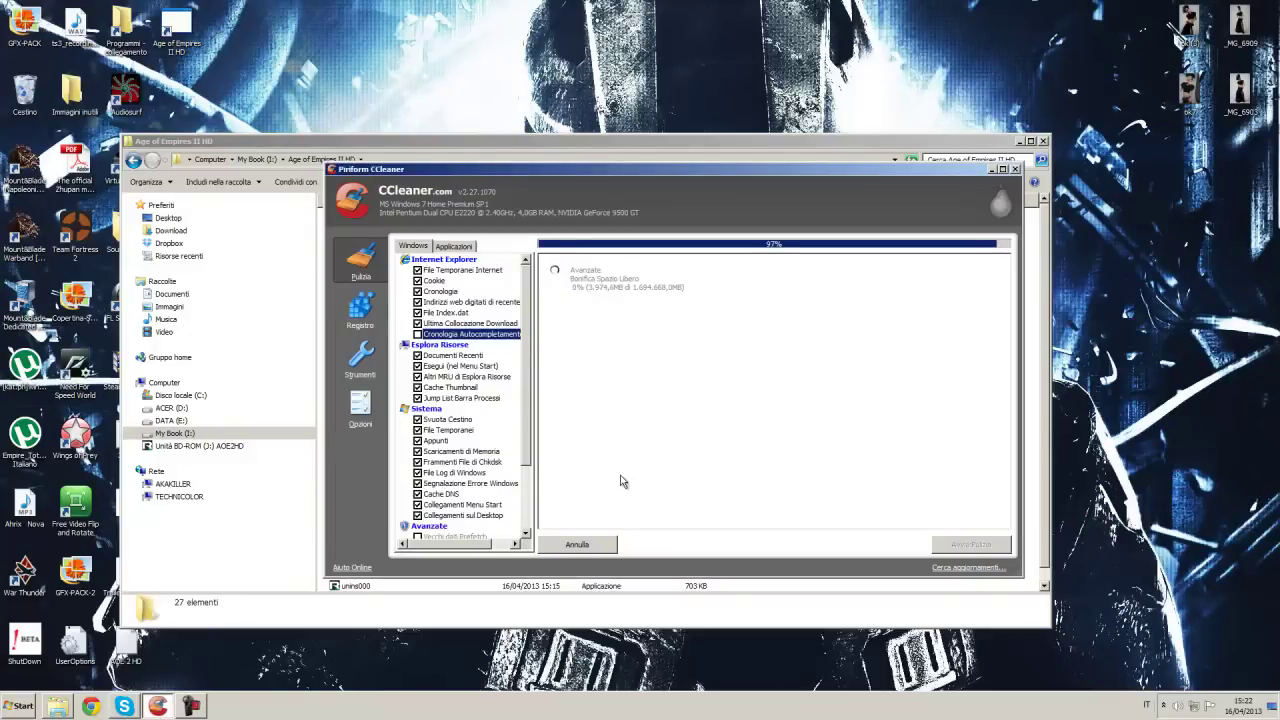
left_click(361, 151)
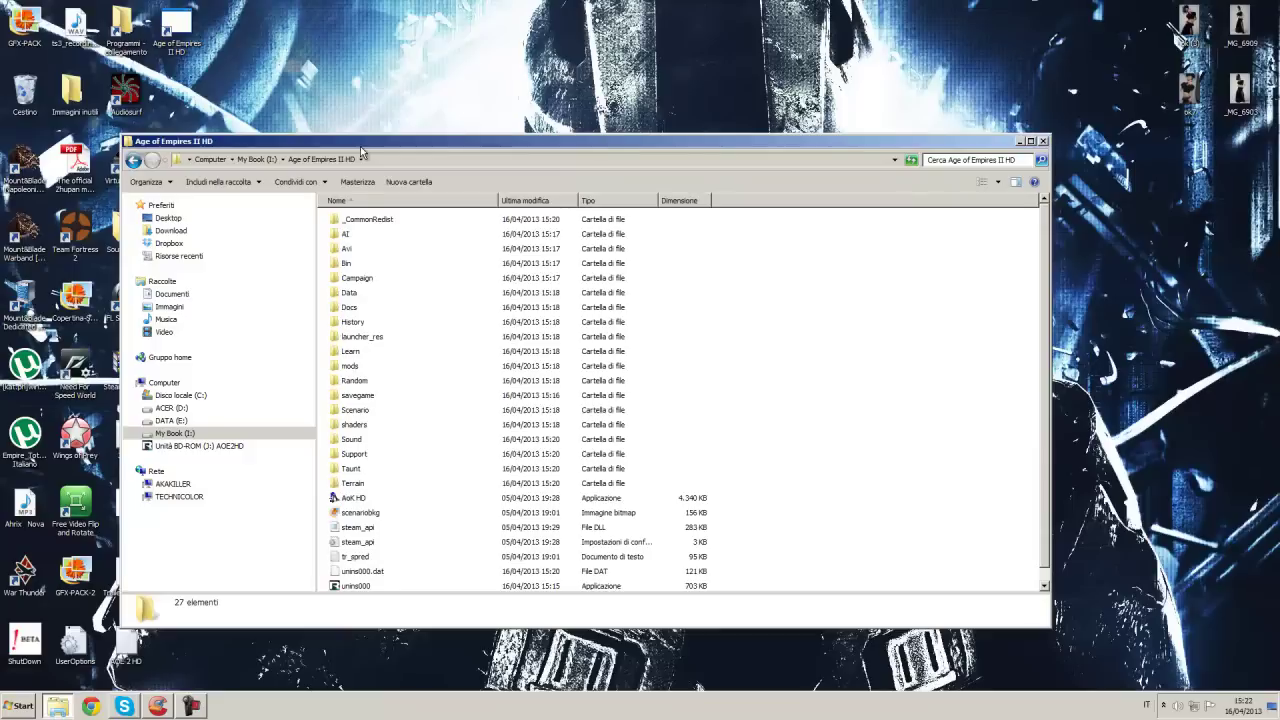
scroll(558, 372, "down", 1)
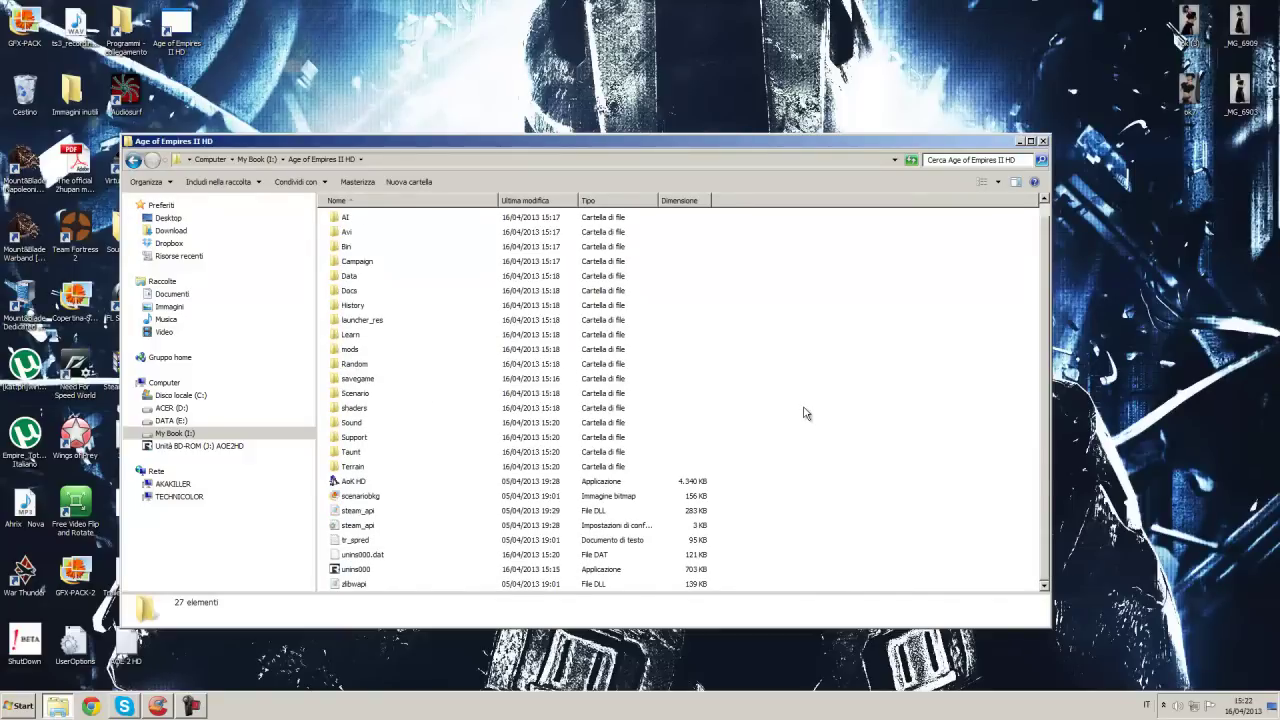
scroll(794, 419, "up", 1)
scroll(789, 424, "down", 1)
Try to run the AoK HD application in the game folder as administrator.
left_click(352, 484)
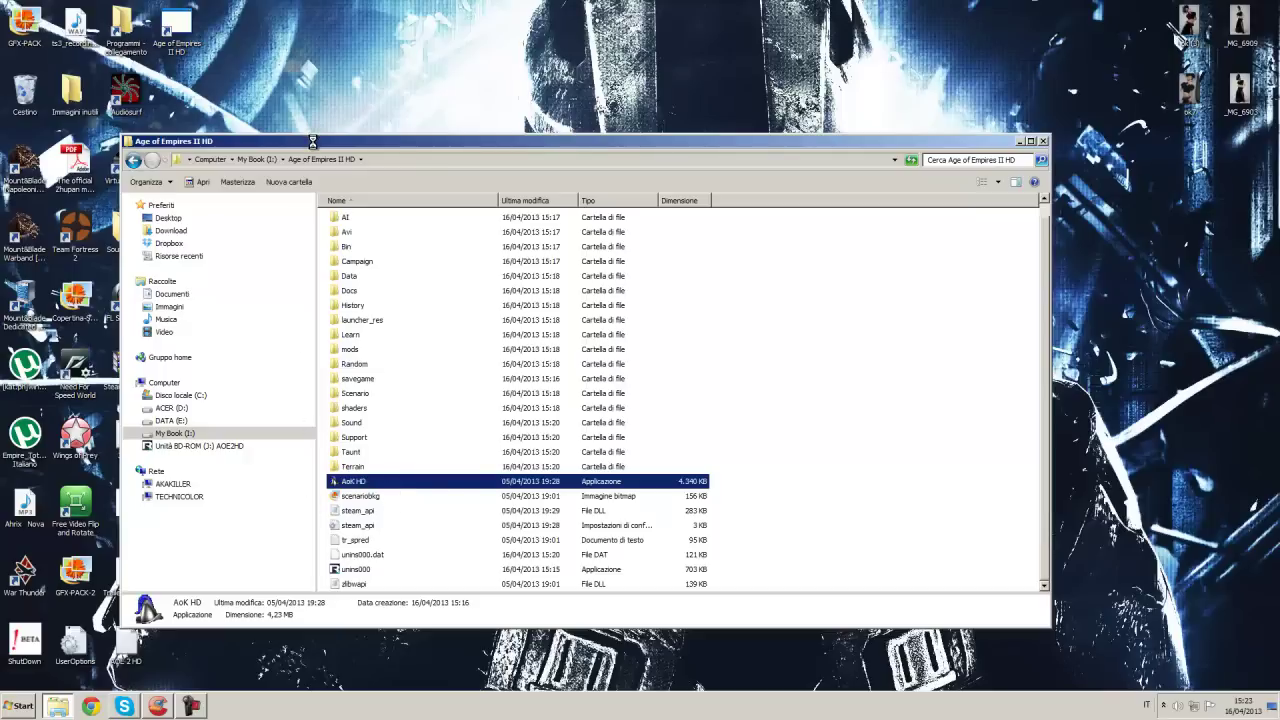
left_click(158, 706)
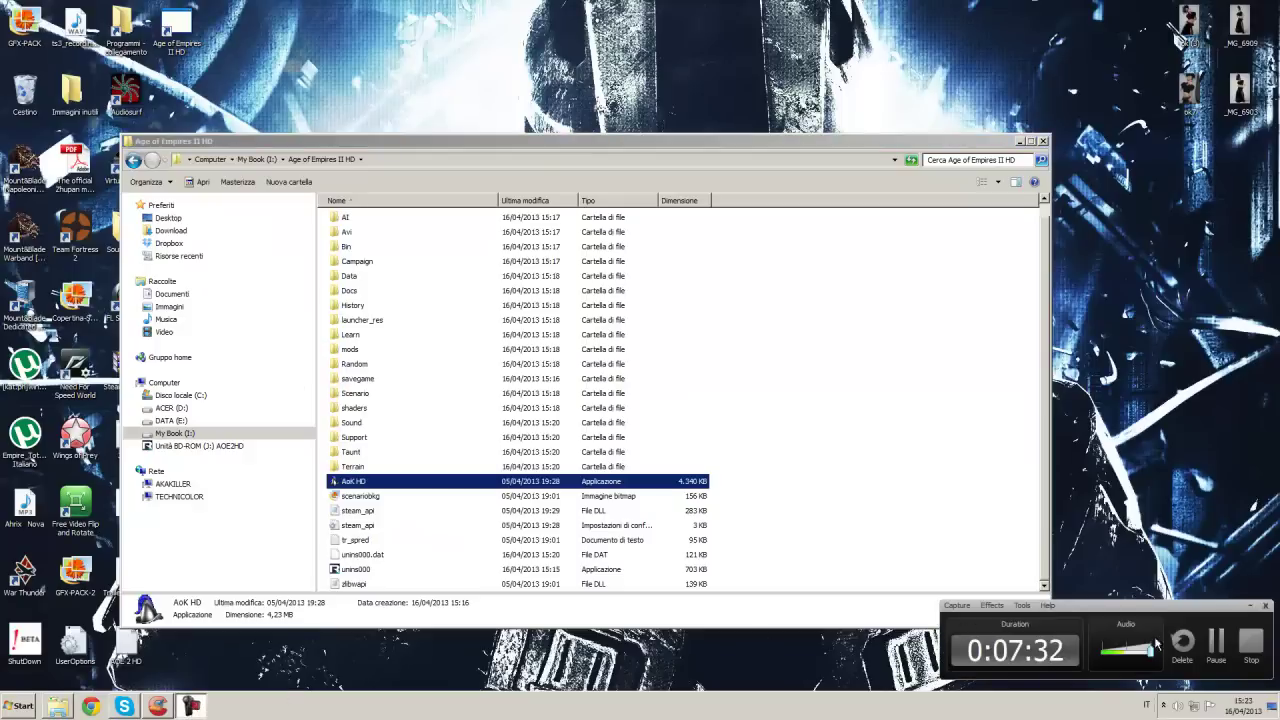
left_click(750, 386)
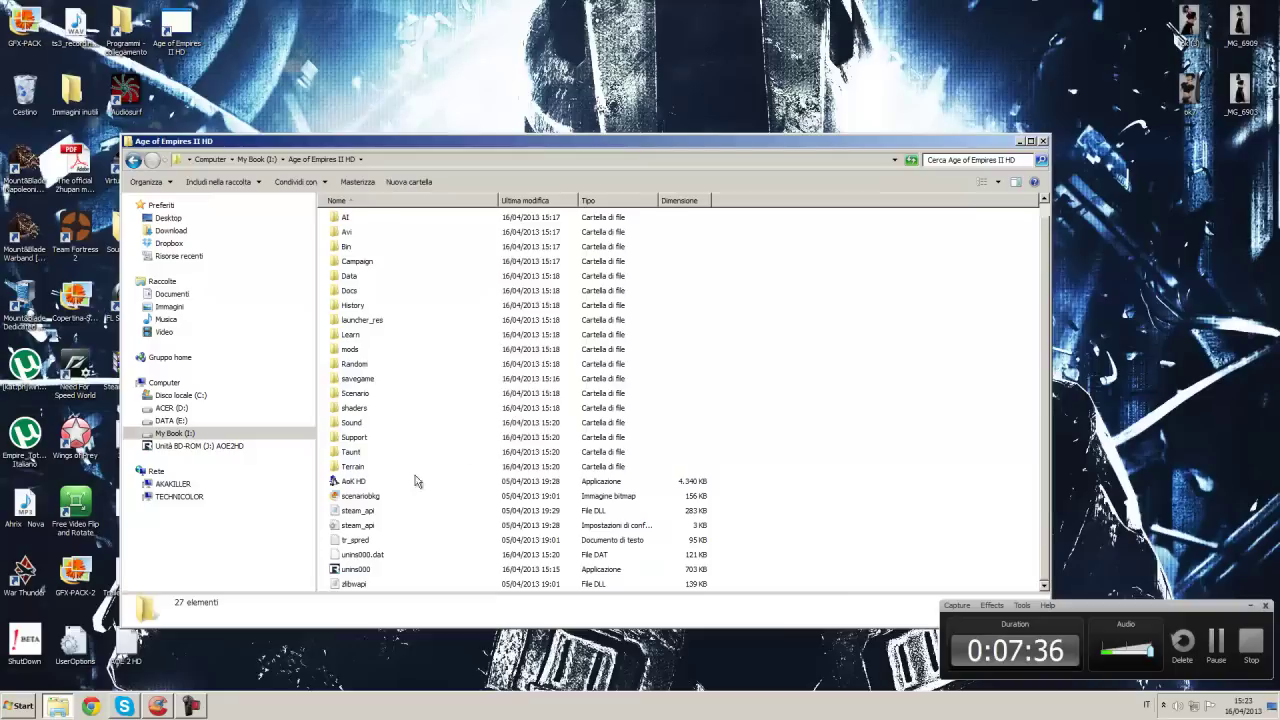
right_click(358, 482)
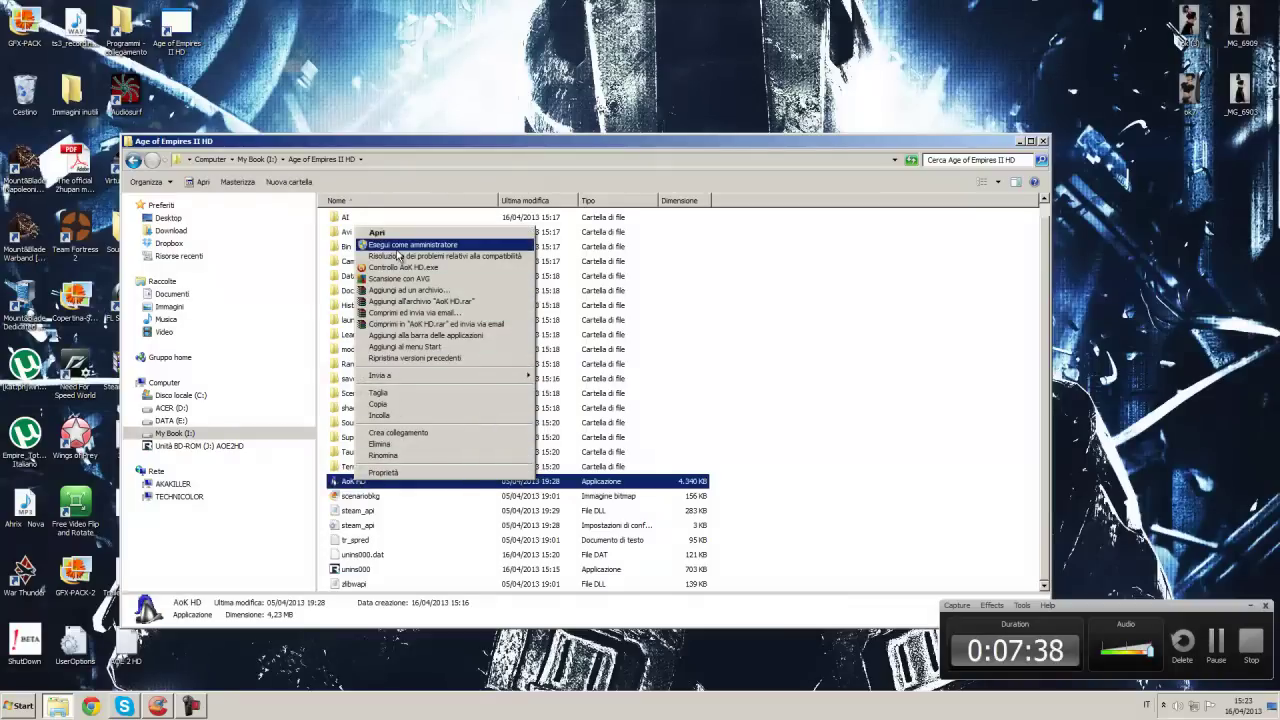
left_click(396, 250)
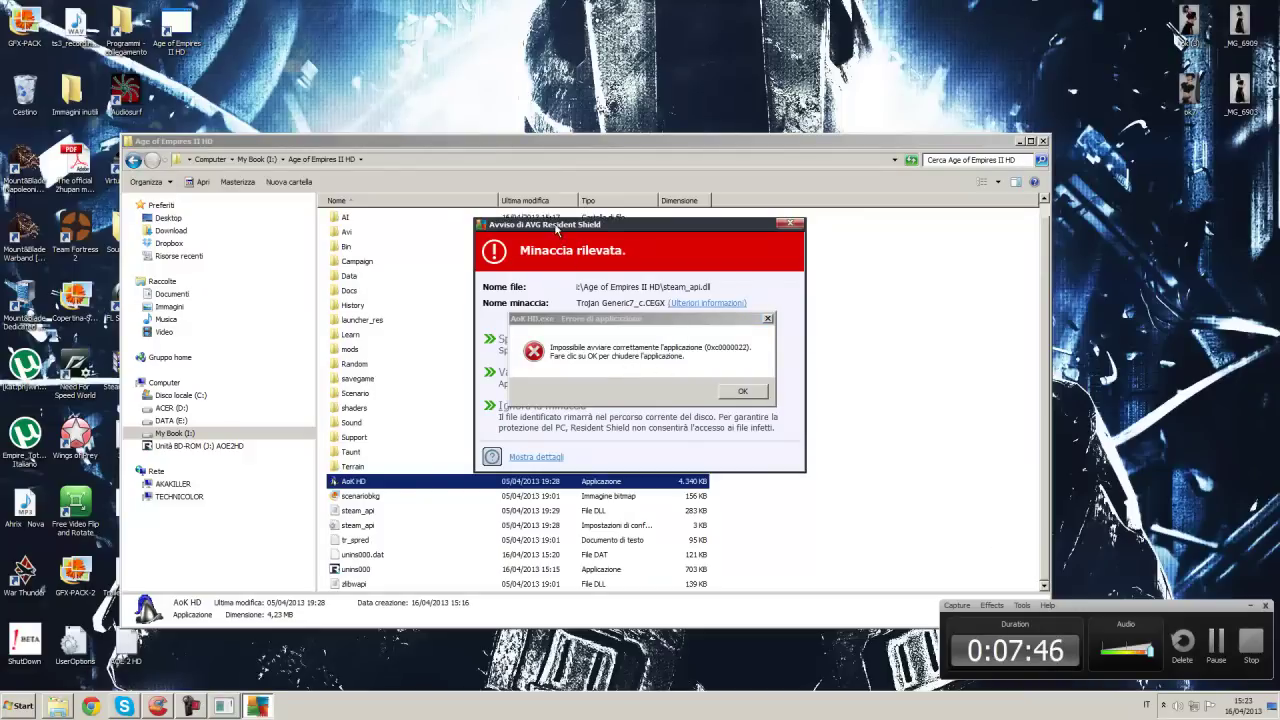
Ignore the AVG threat alert for steam_api.dll and dismiss the AoK HD.exe application error.
left_click_drag(560, 320, 832, 300)
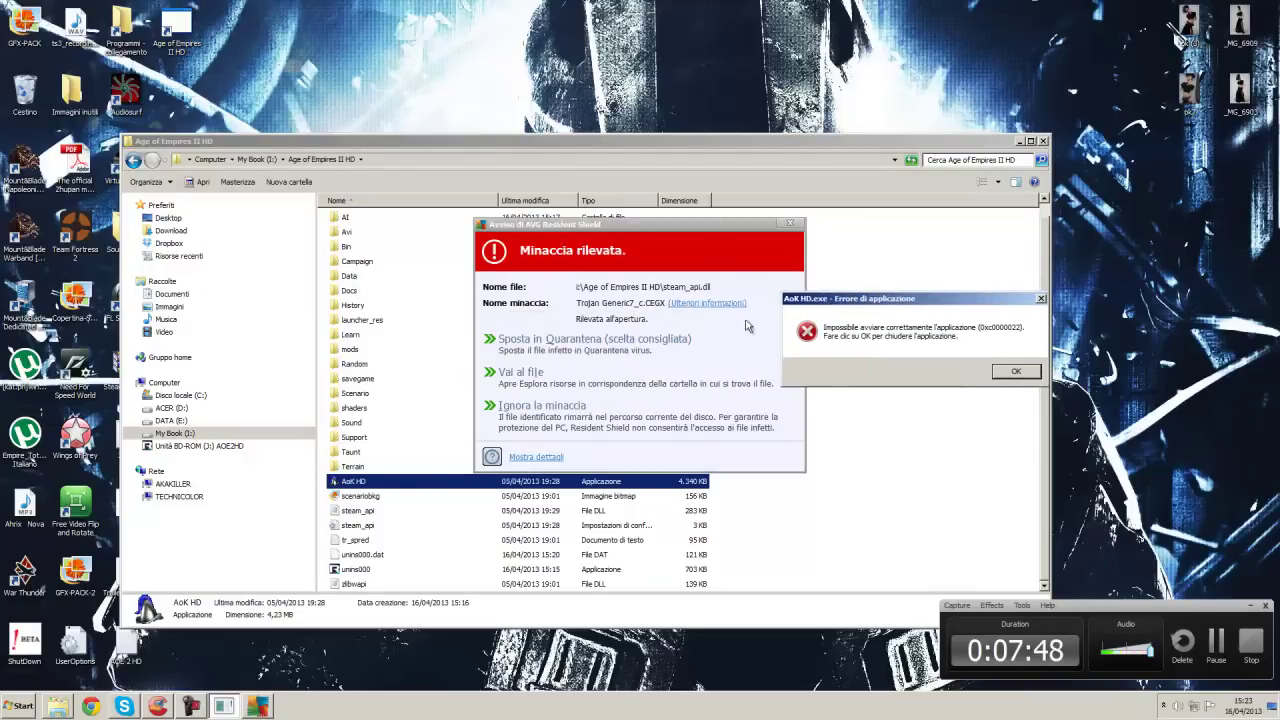
left_click(558, 418)
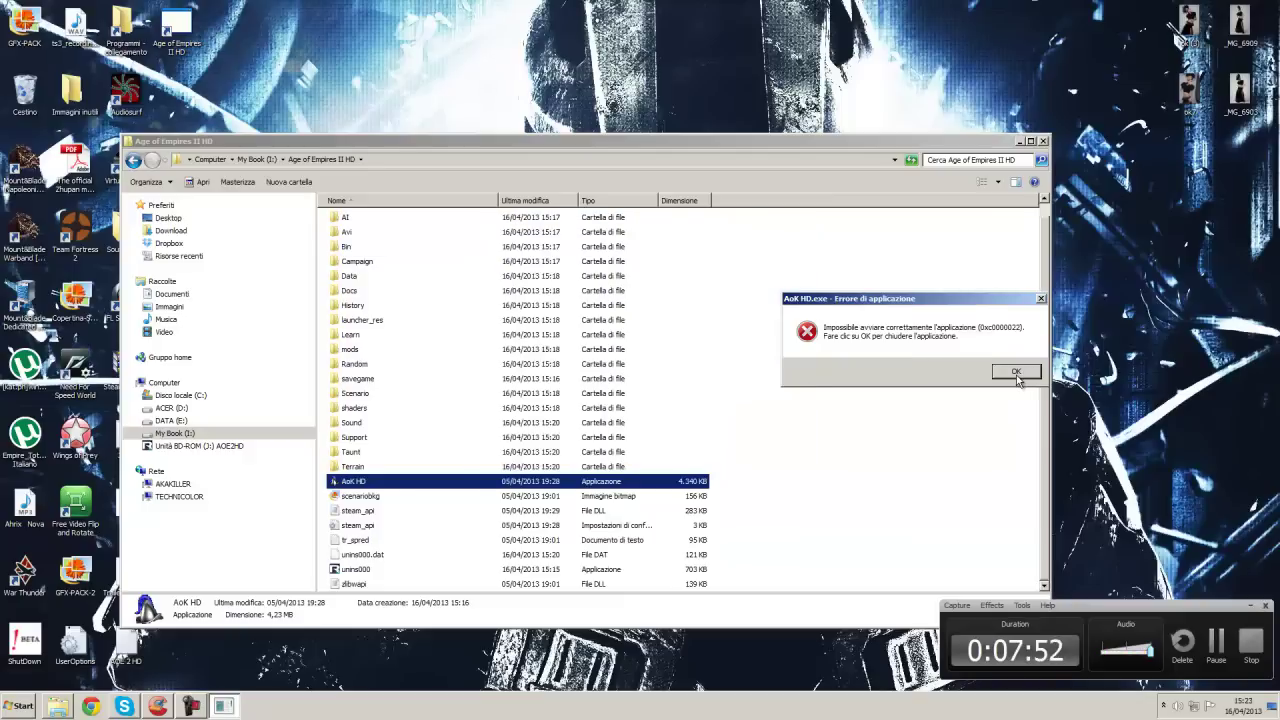
left_click(1015, 373)
Try to launch AoK HD from the game folder again, without administrator rights.
left_click_drag(787, 477, 704, 487)
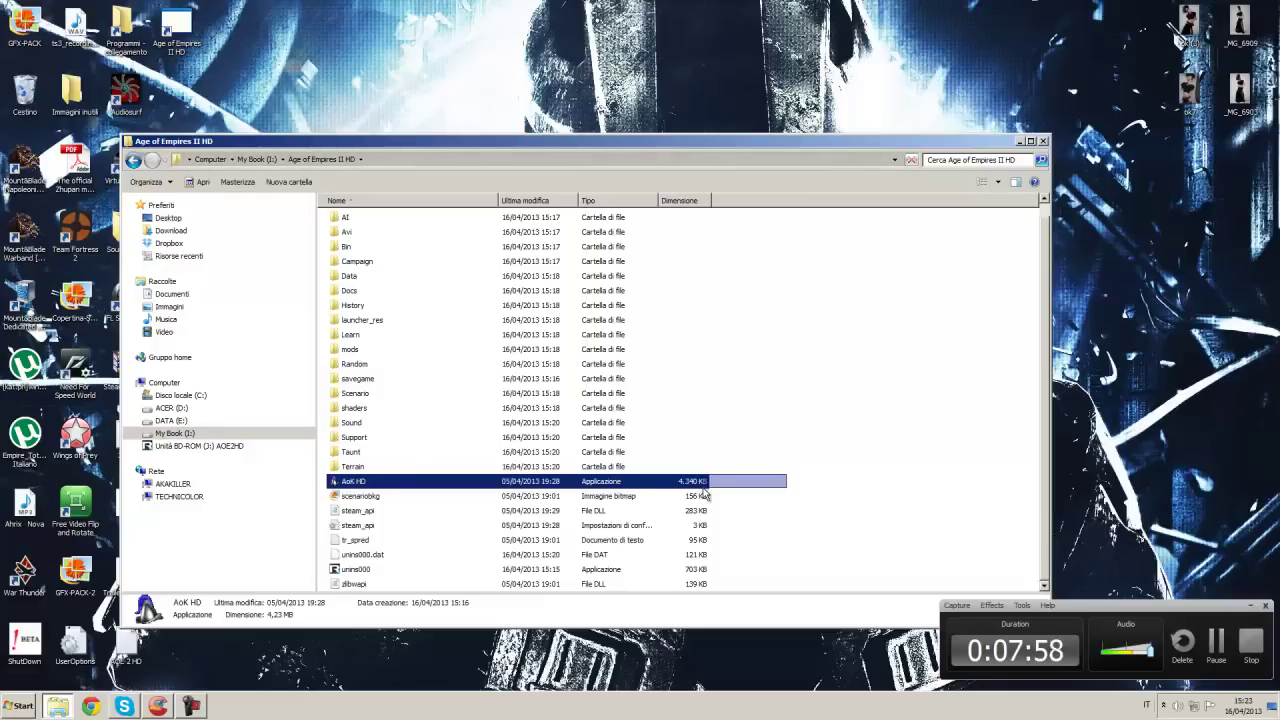
left_click(845, 427)
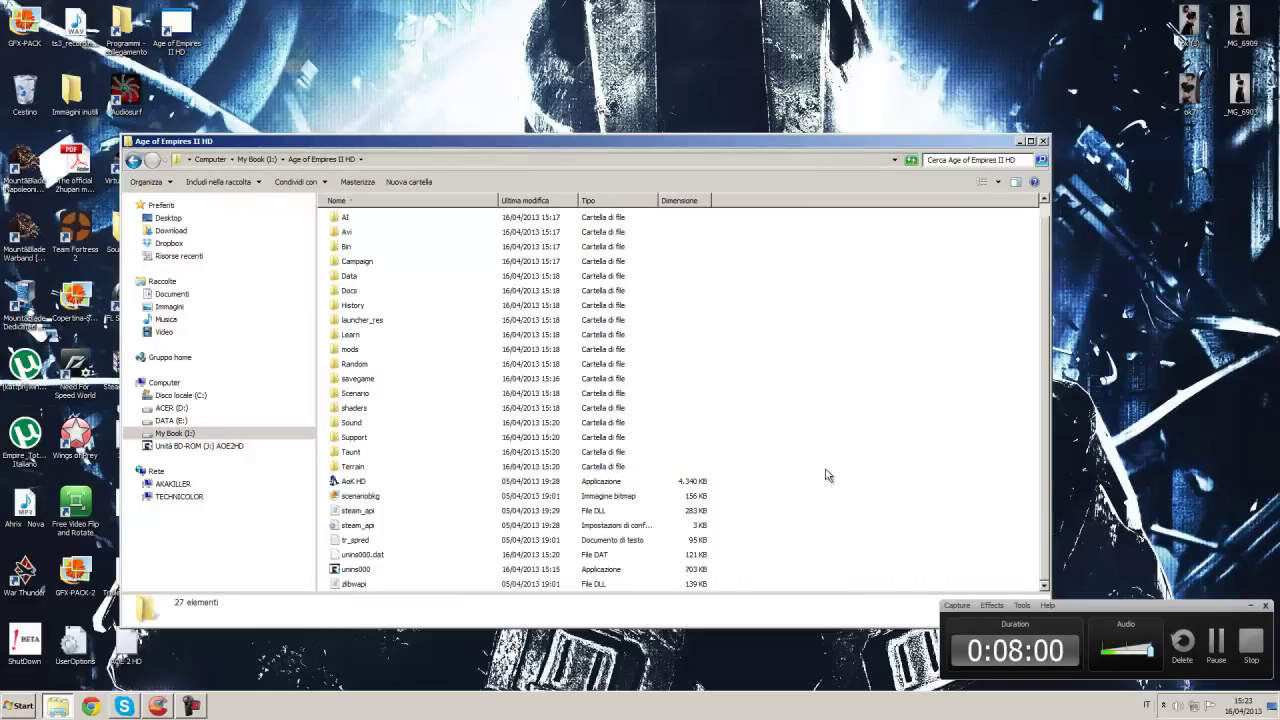
double_click(363, 481)
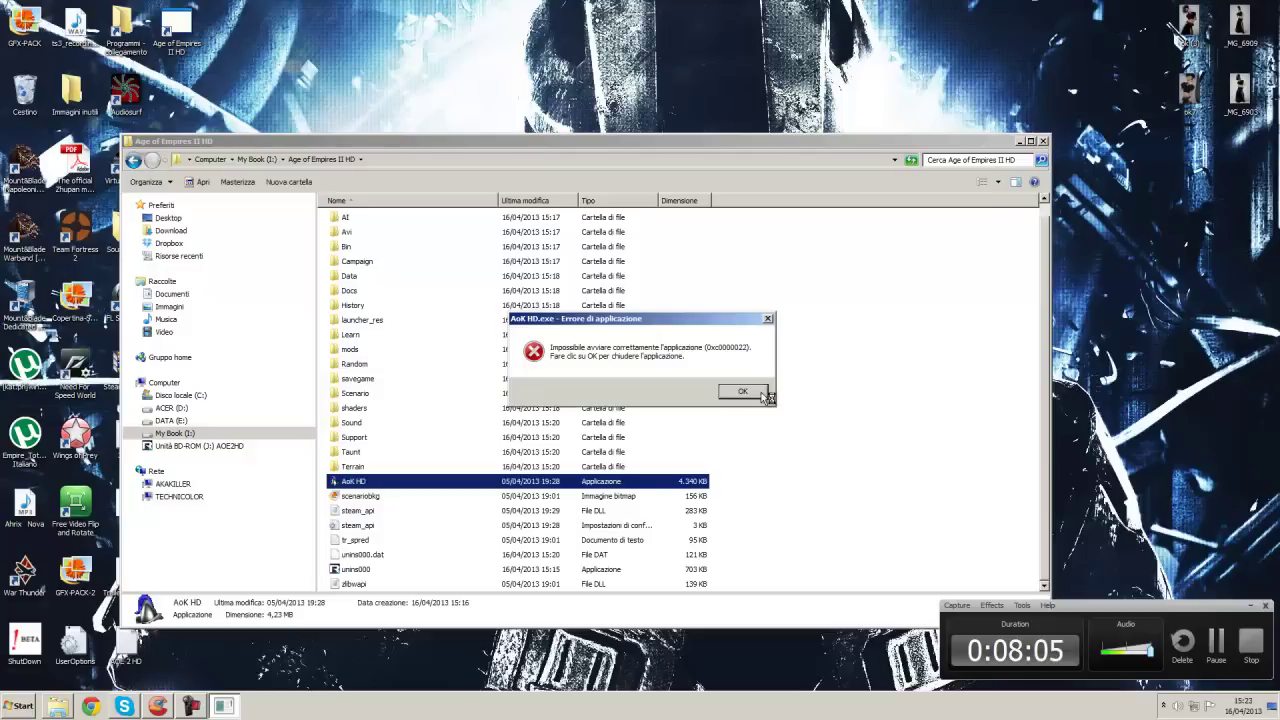
Dismiss the AoK HD.exe error, check the component status in the AVG Anti-Virus interface, and close it.
left_click(758, 394)
left_click(1163, 705)
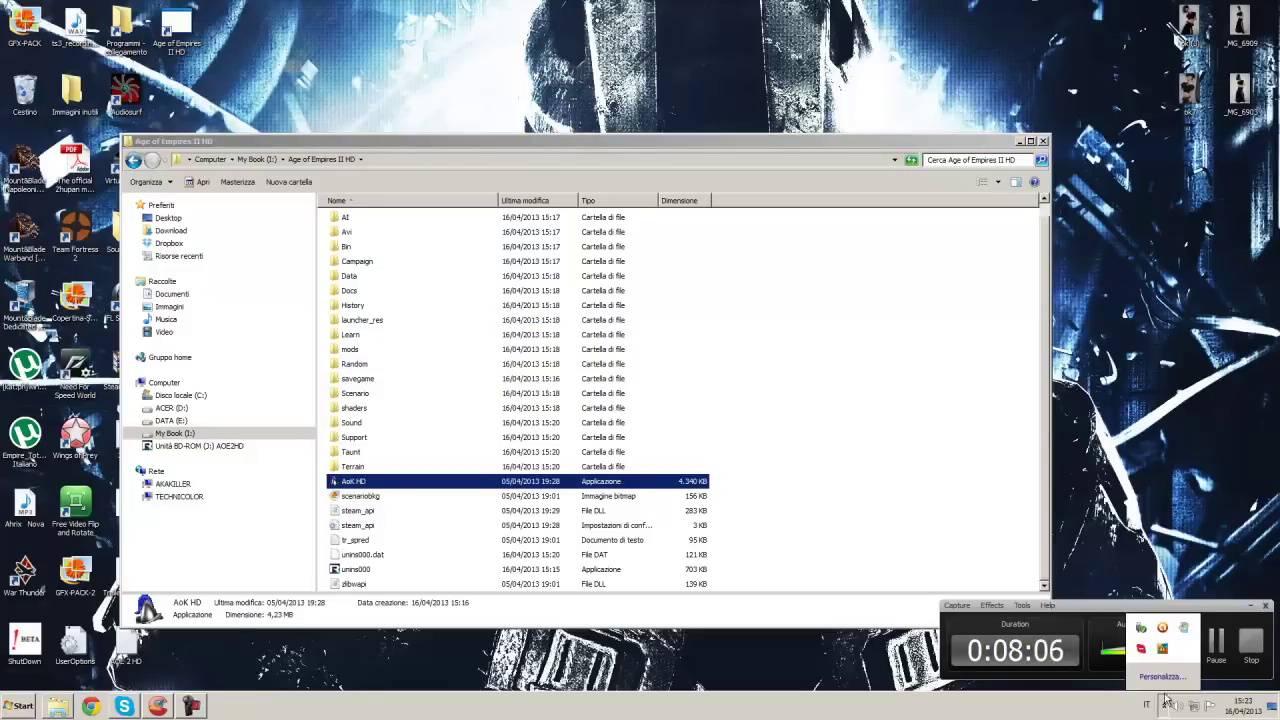
right_click(1166, 653)
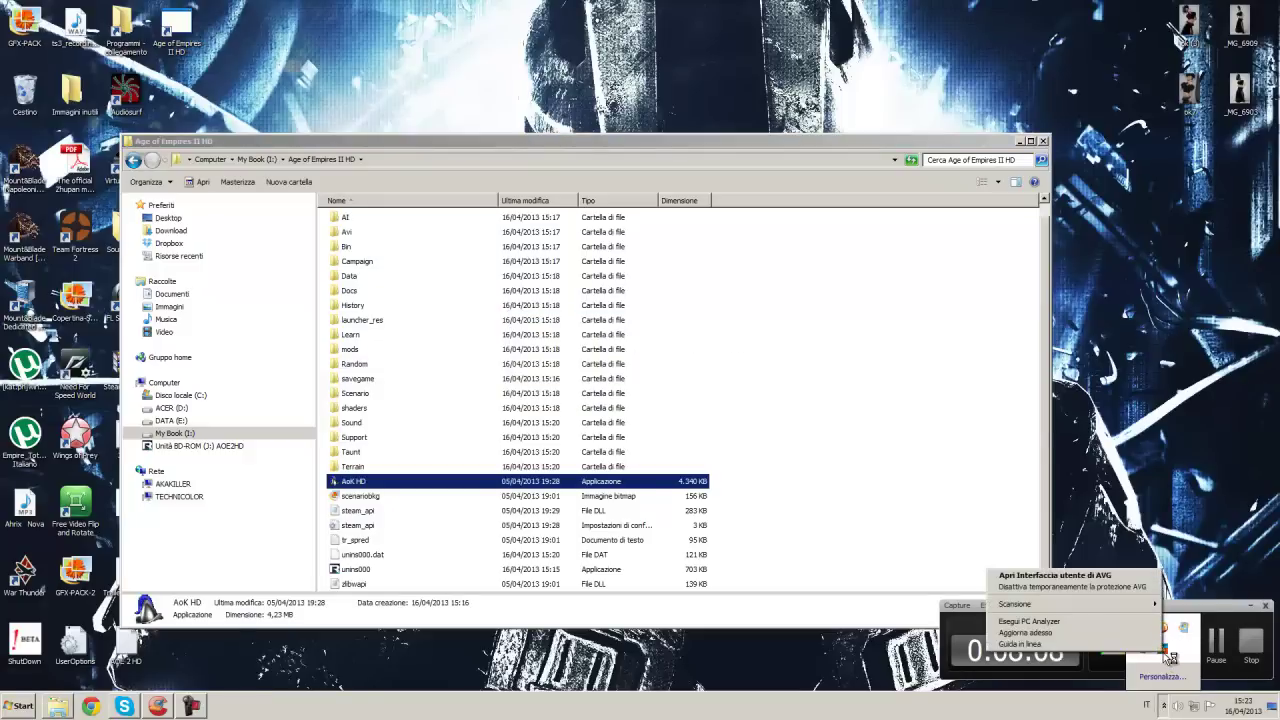
left_click(973, 434)
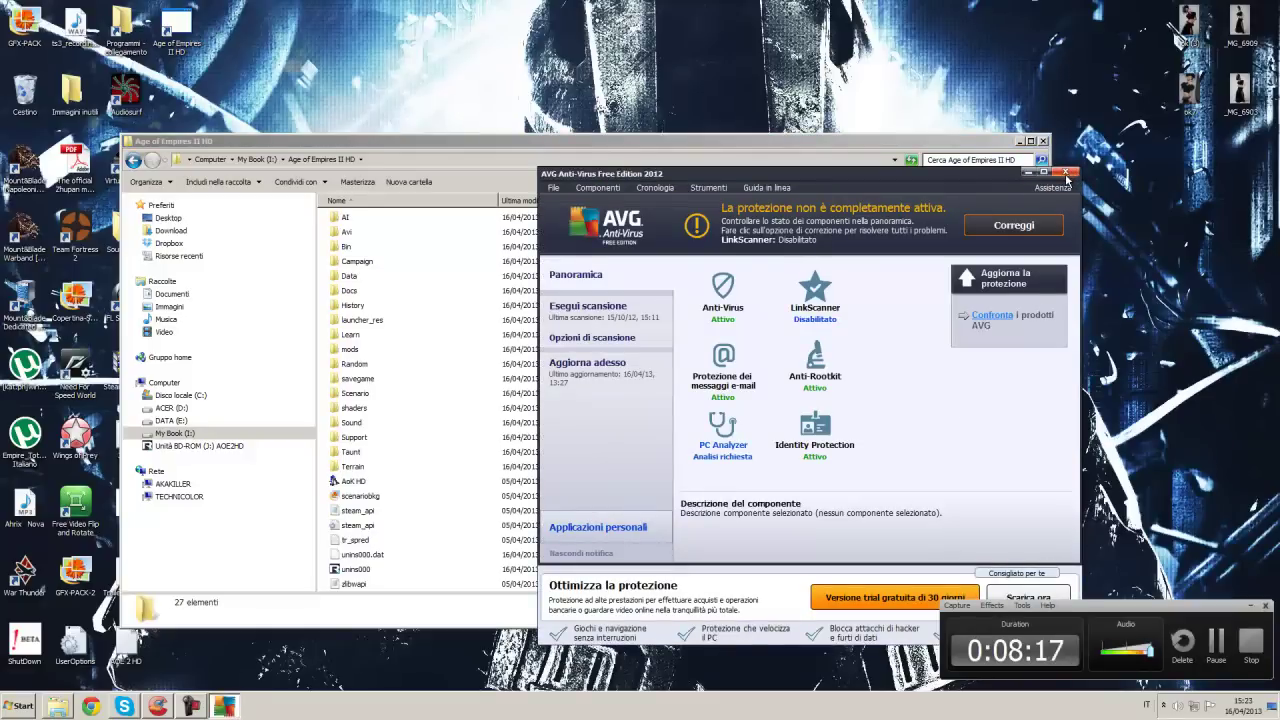
left_click(1067, 173)
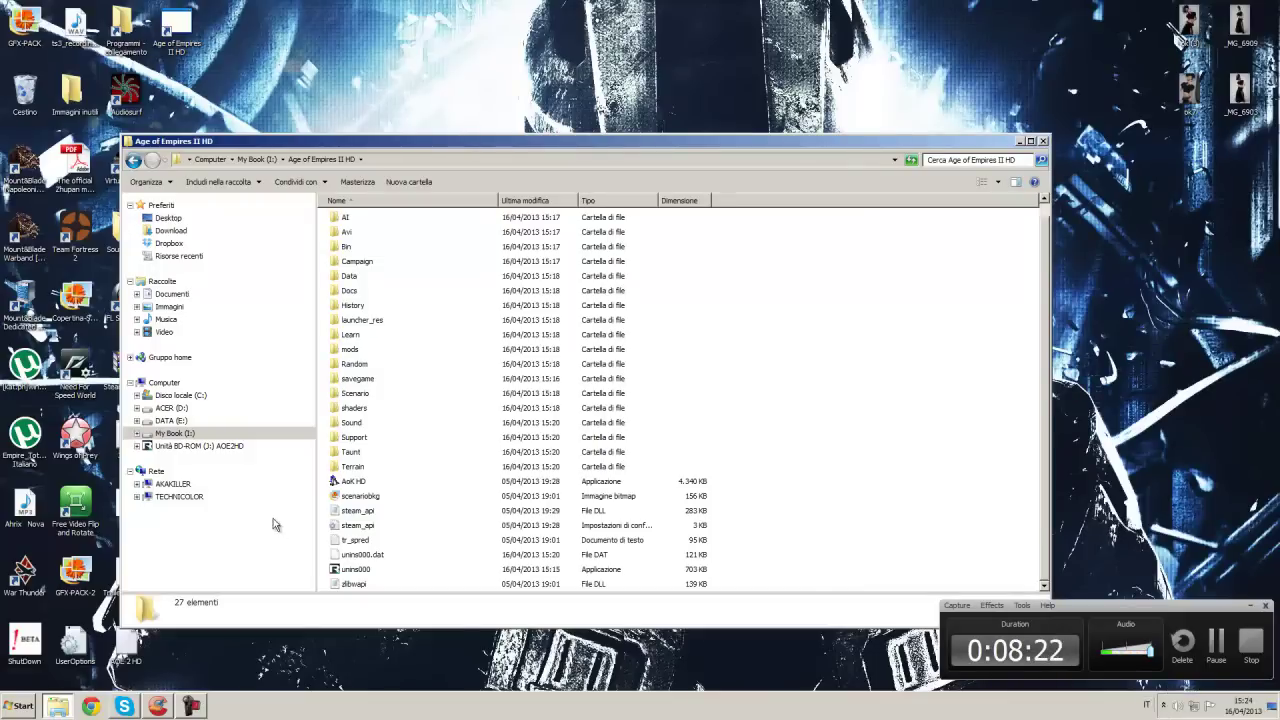
Retry opening AoK HD from the game folder, then close the application error, the duplicate folder window and the AVG threat alert.
left_click(356, 484)
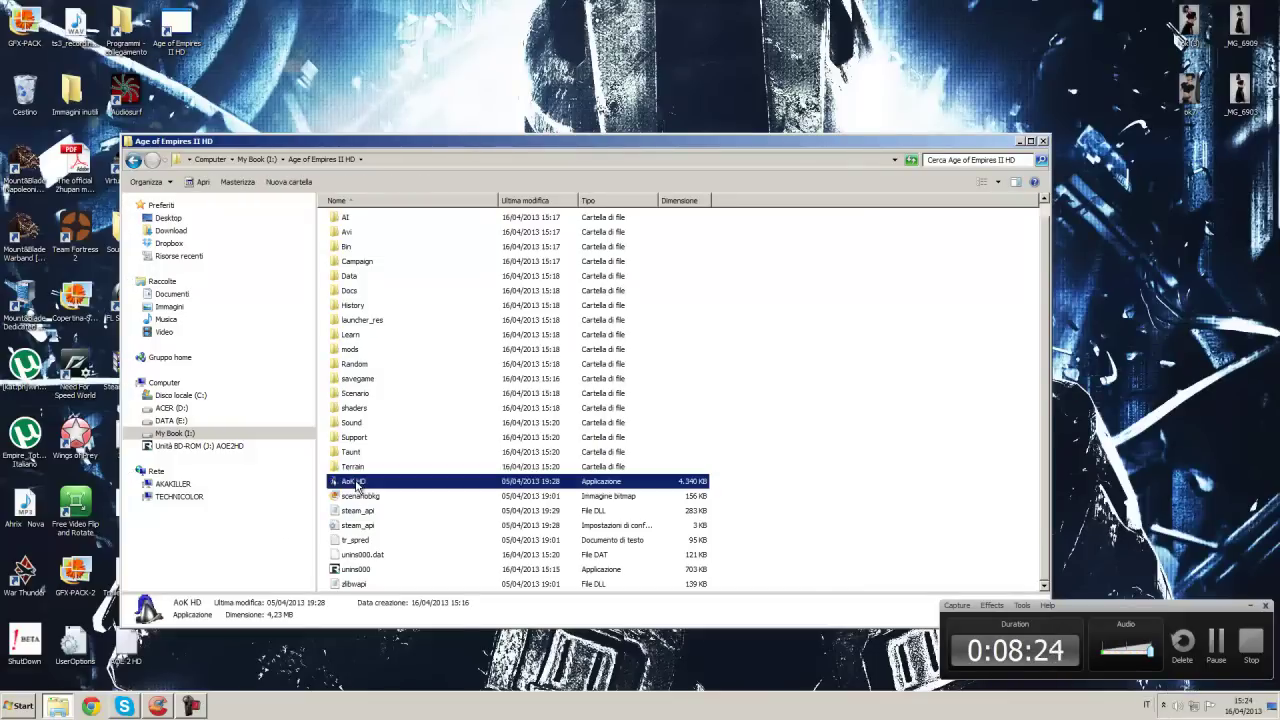
right_click(356, 485)
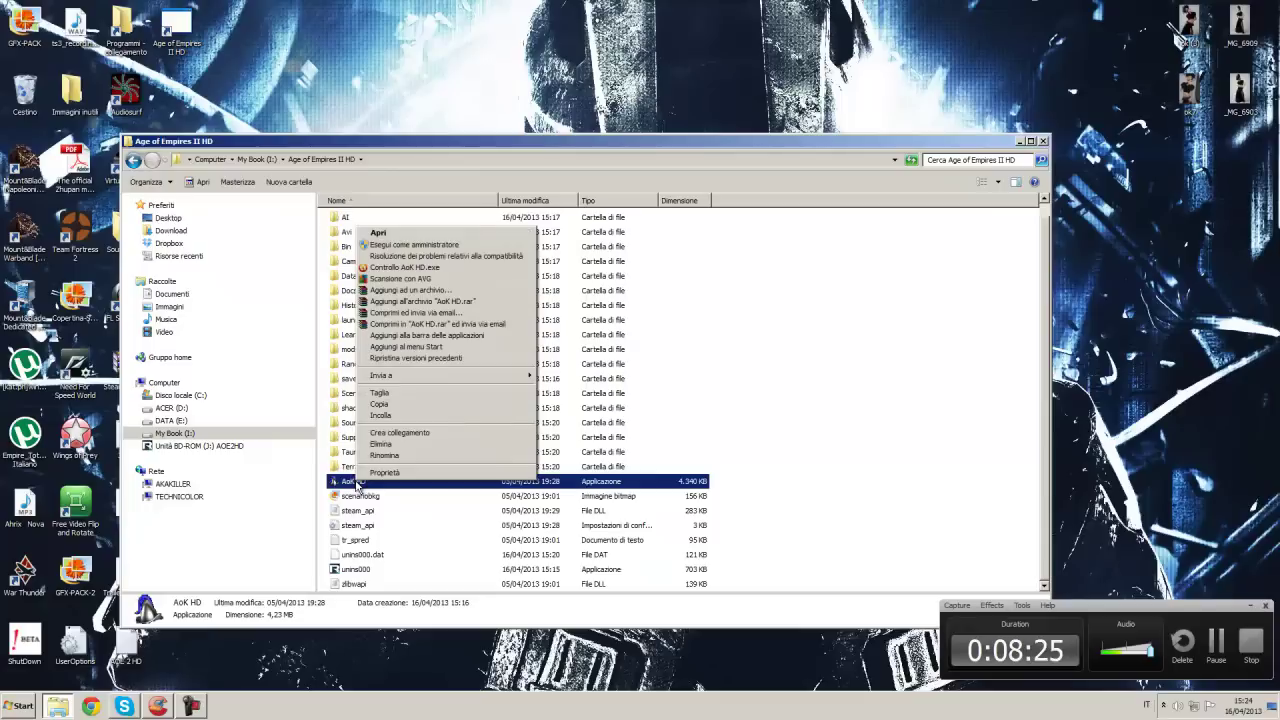
left_click(397, 234)
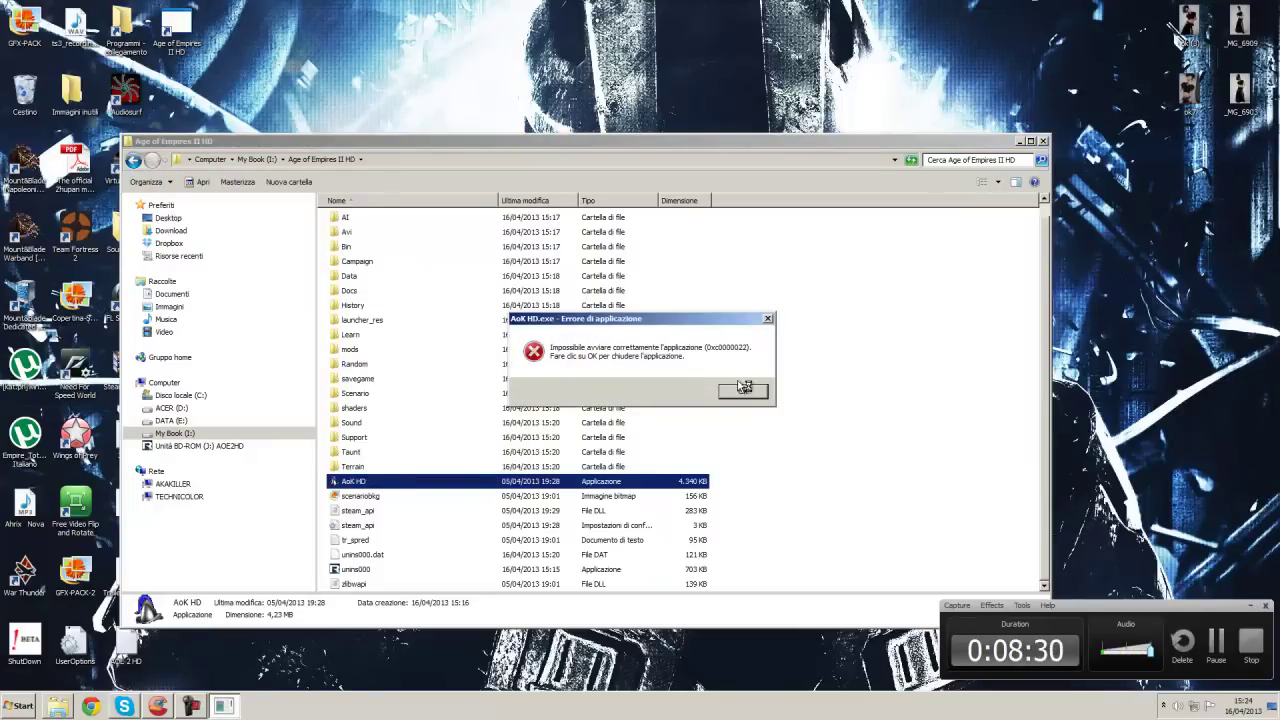
left_click(740, 390)
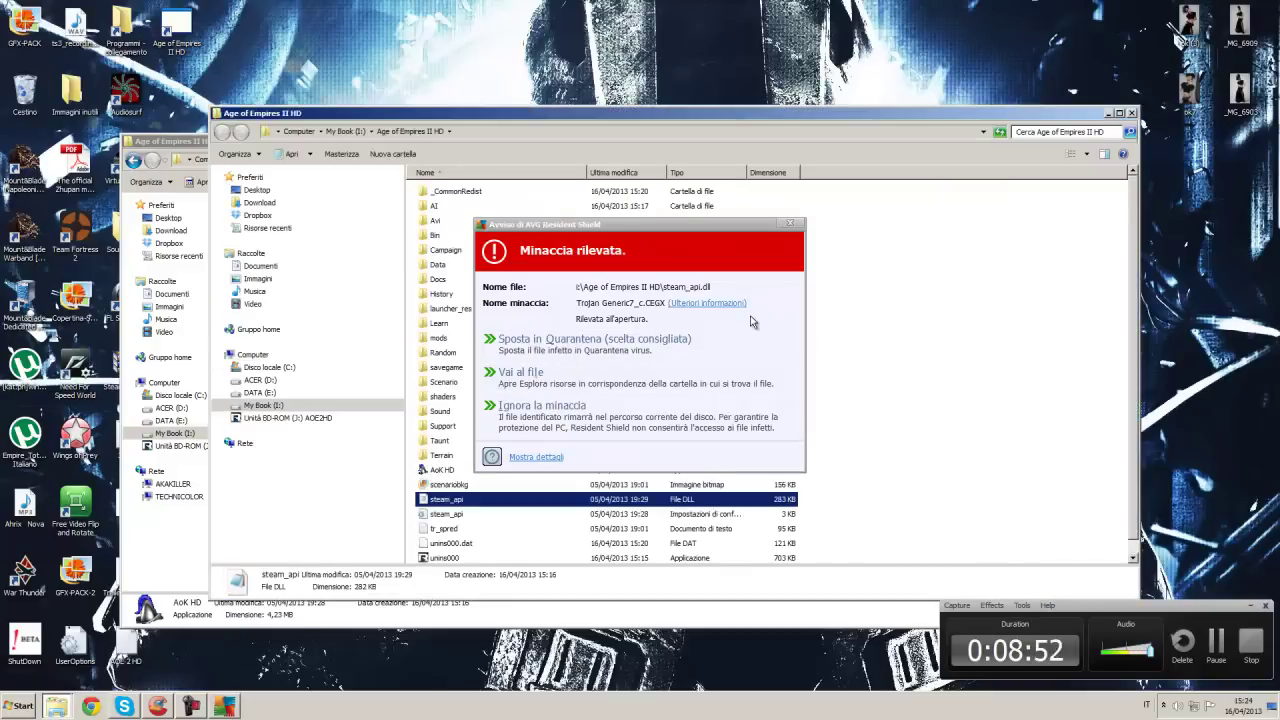
left_click(1131, 112)
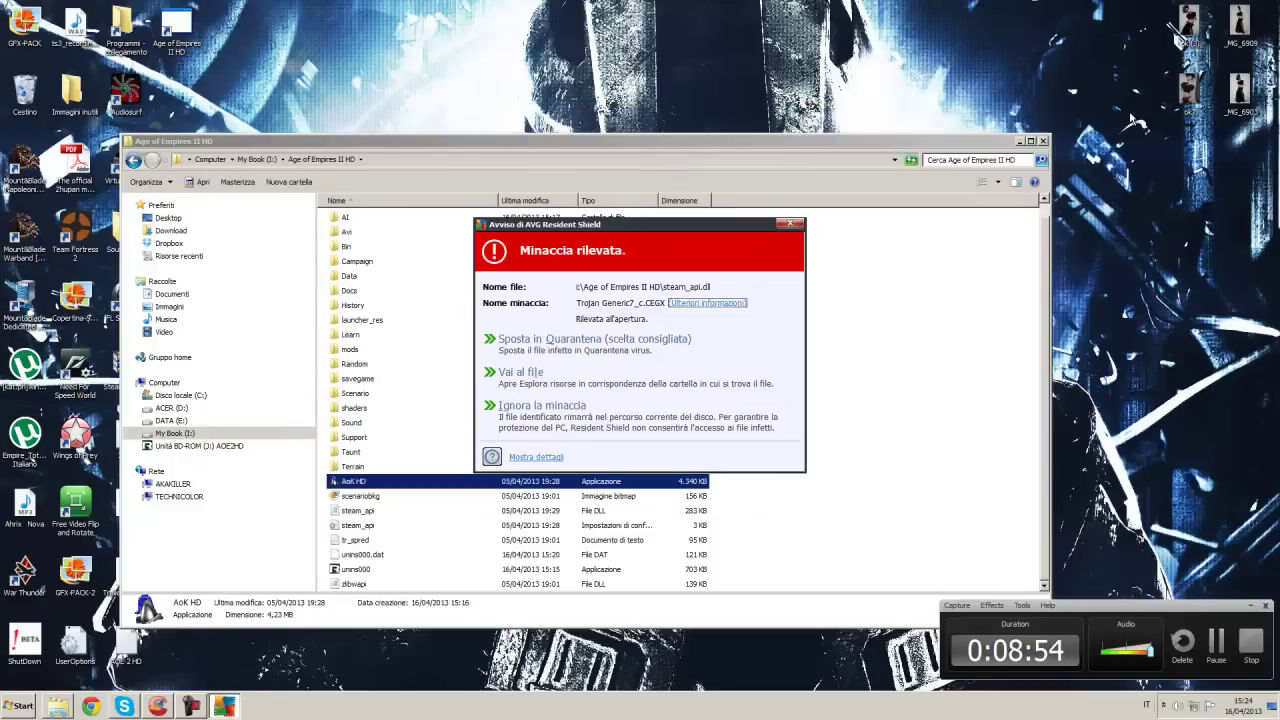
left_click(790, 223)
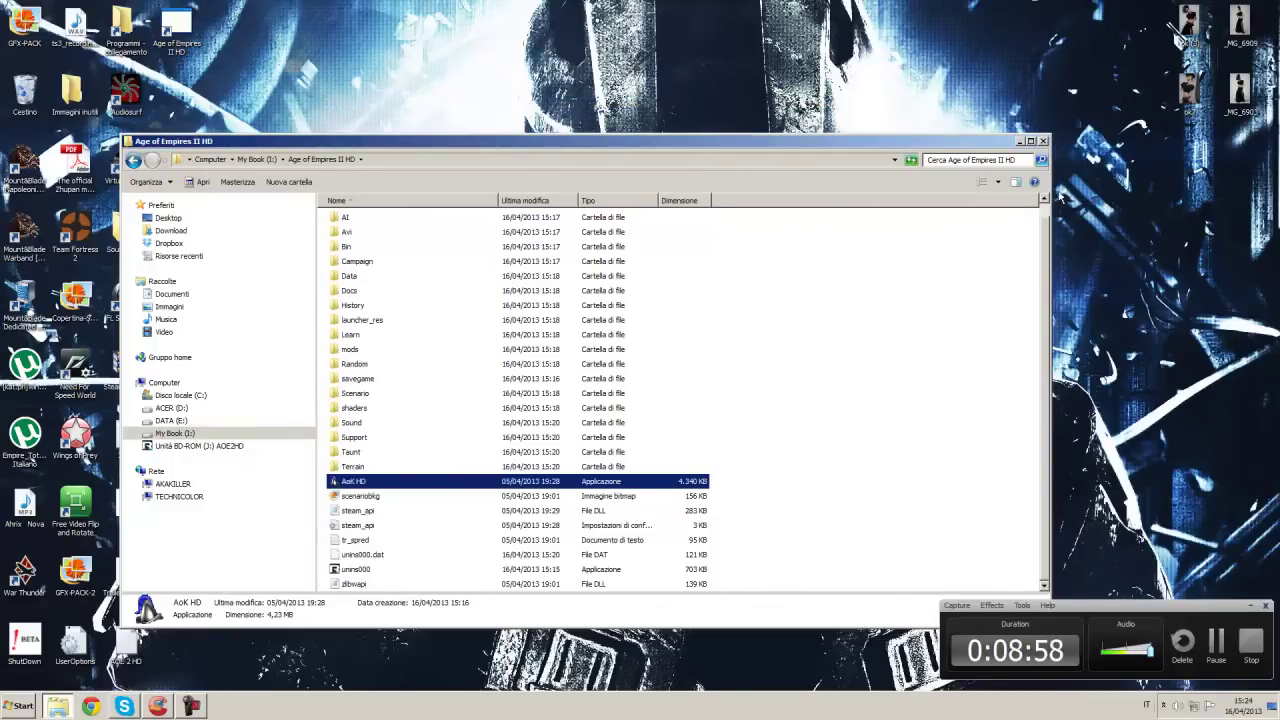
Temporarily disable AVG protection for 15 minutes.
left_click(1163, 705)
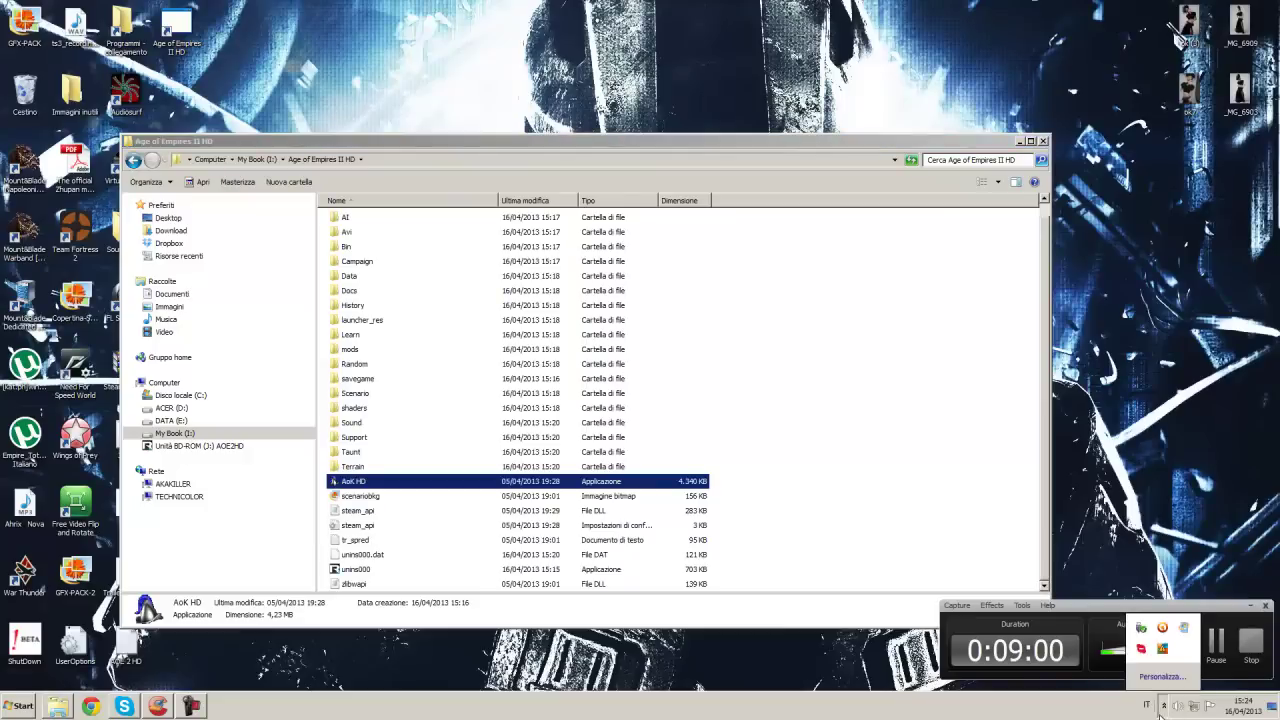
right_click(1163, 651)
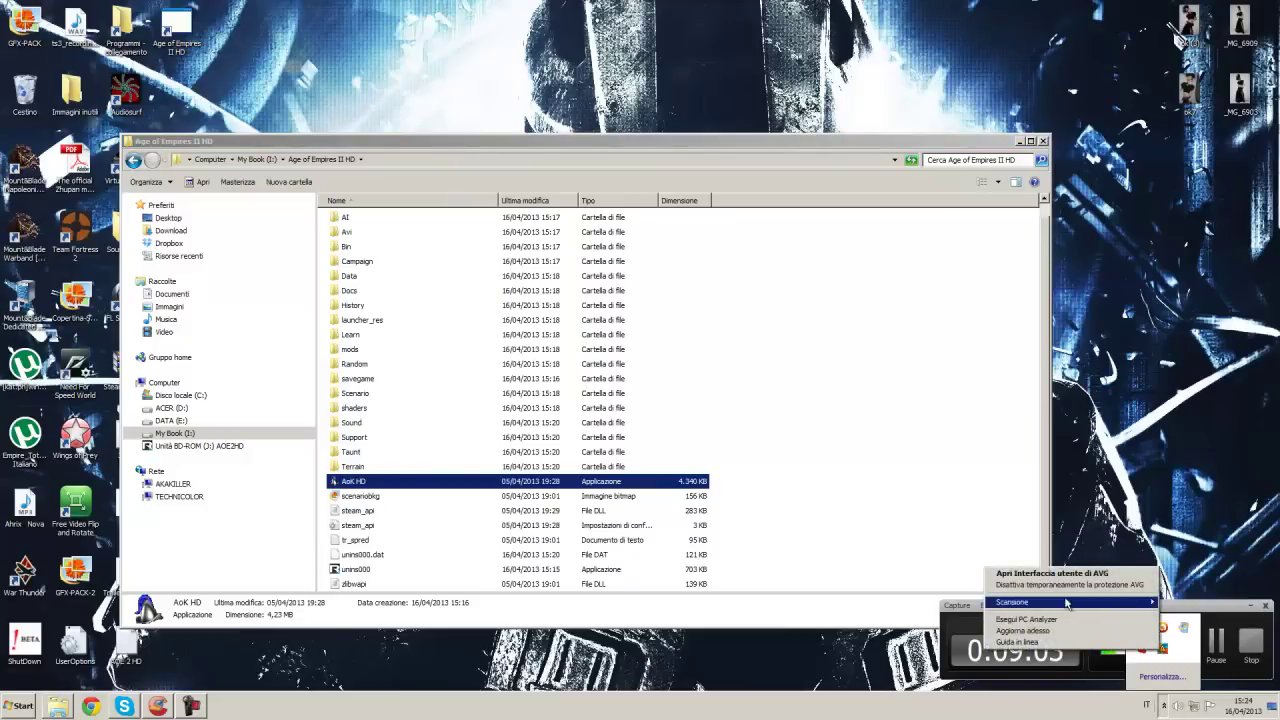
left_click(1065, 588)
left_click(601, 386)
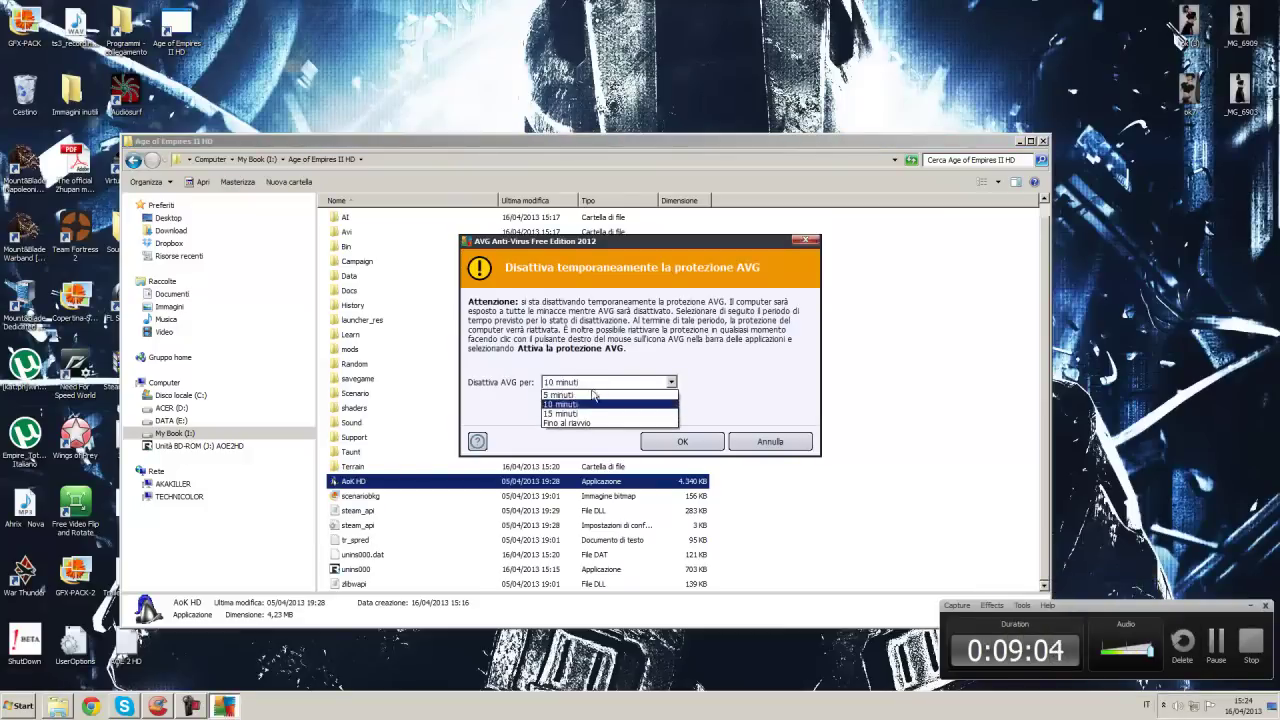
left_click(574, 414)
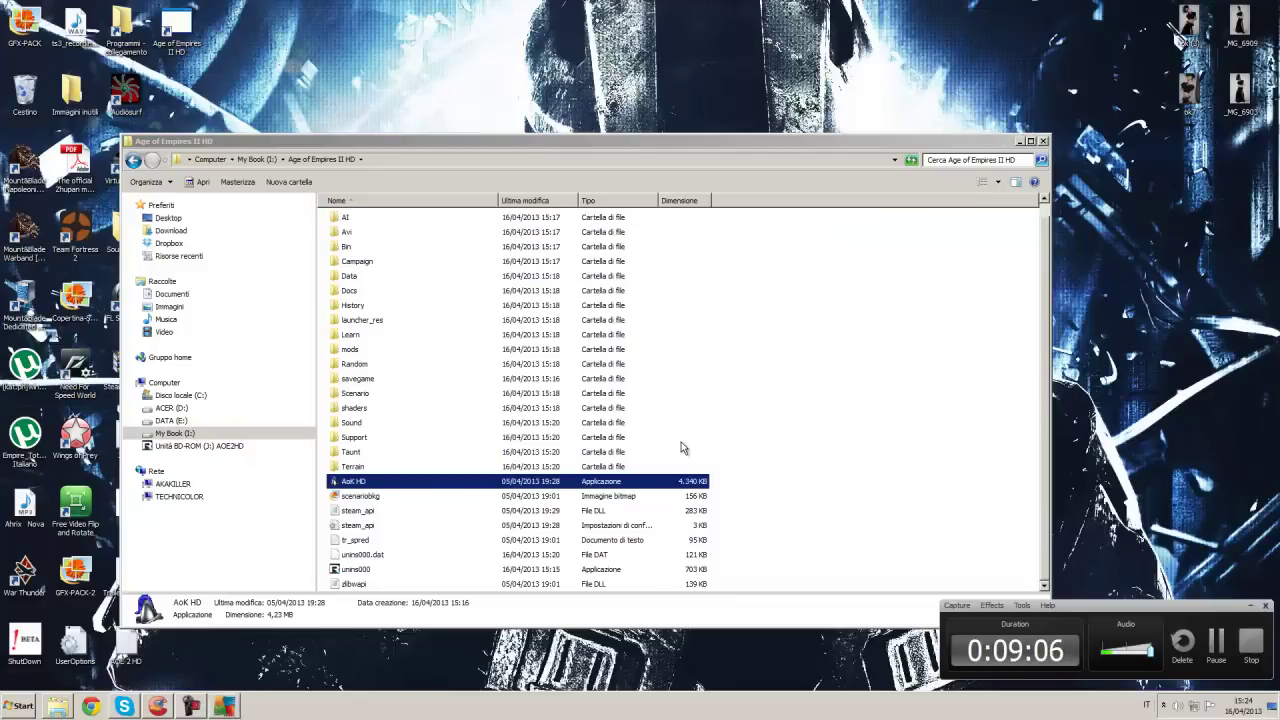
left_click(680, 443)
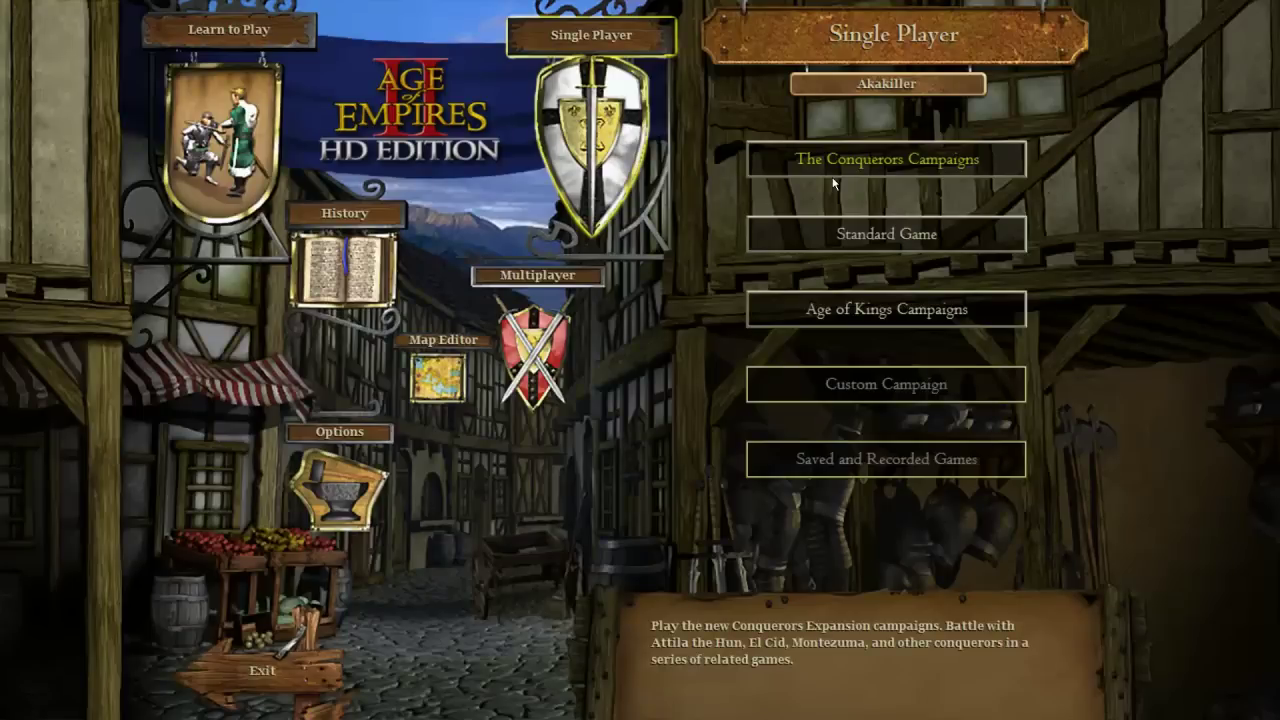
Start a single-player Standard Game with the default game settings.
left_click(853, 232)
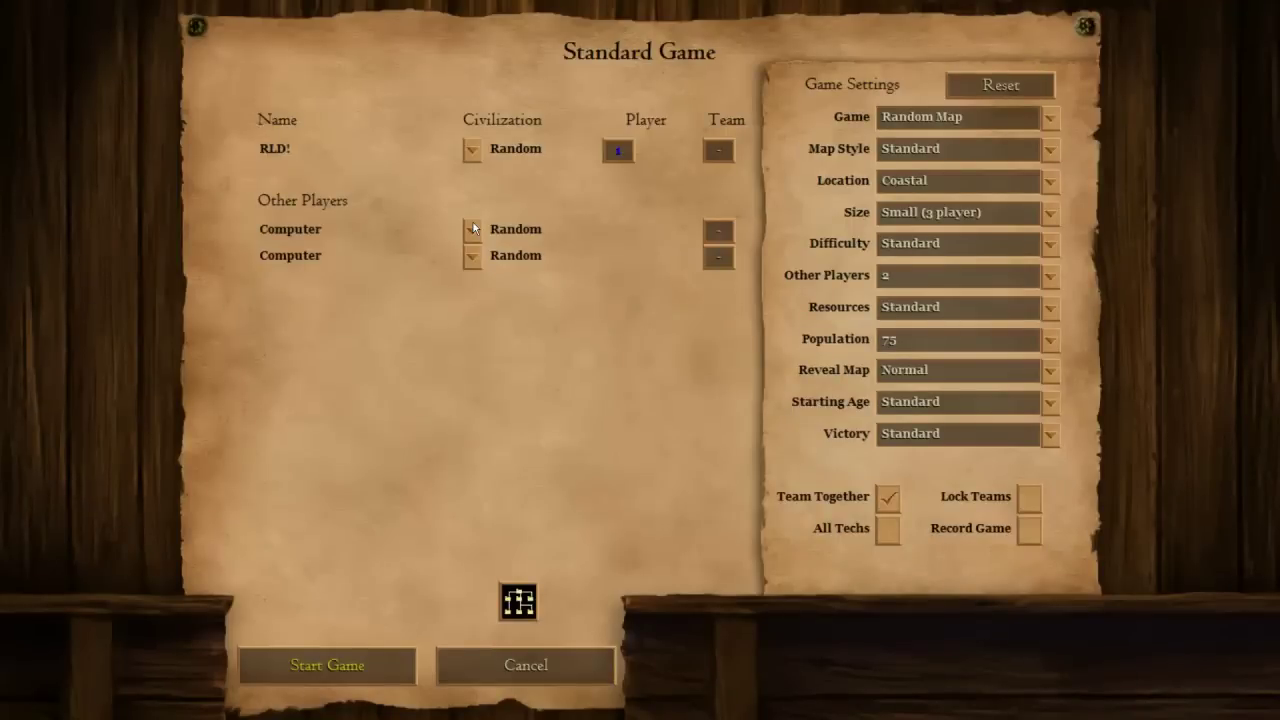
left_click(353, 663)
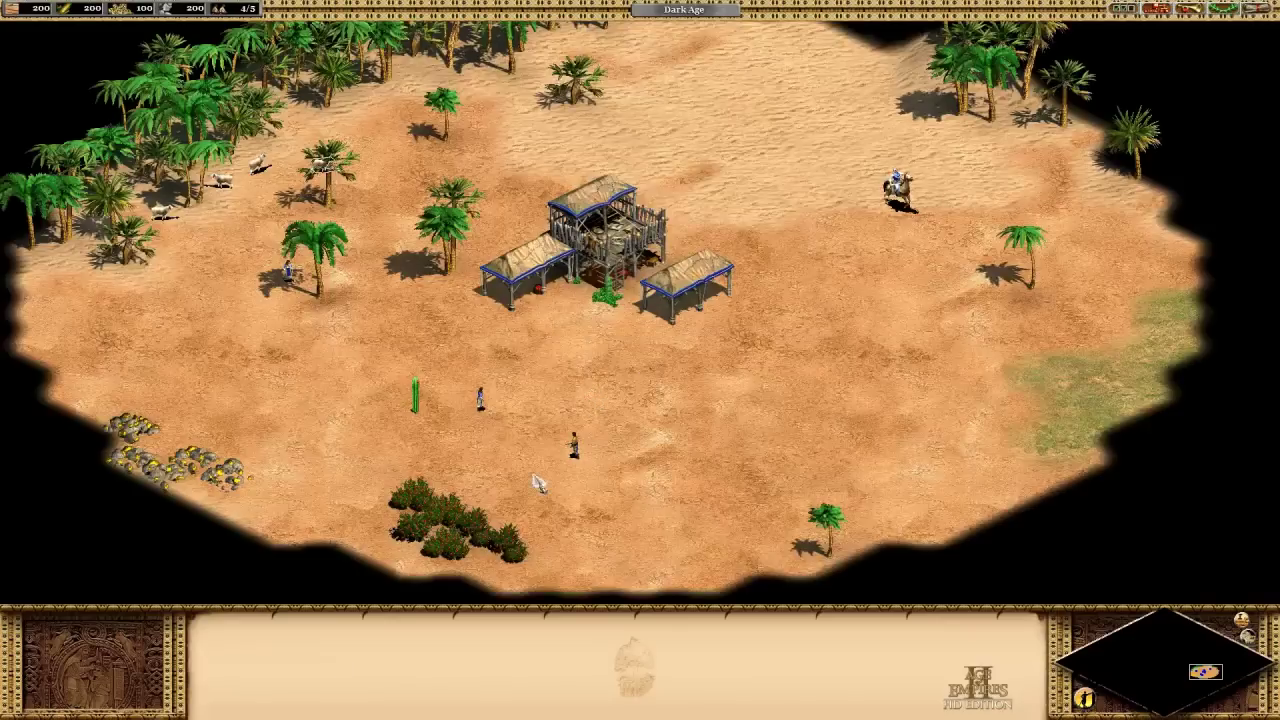
Examine the starting settlement, its villagers and the surrounding explored terrain.
left_click_drag(412, 346, 688, 532)
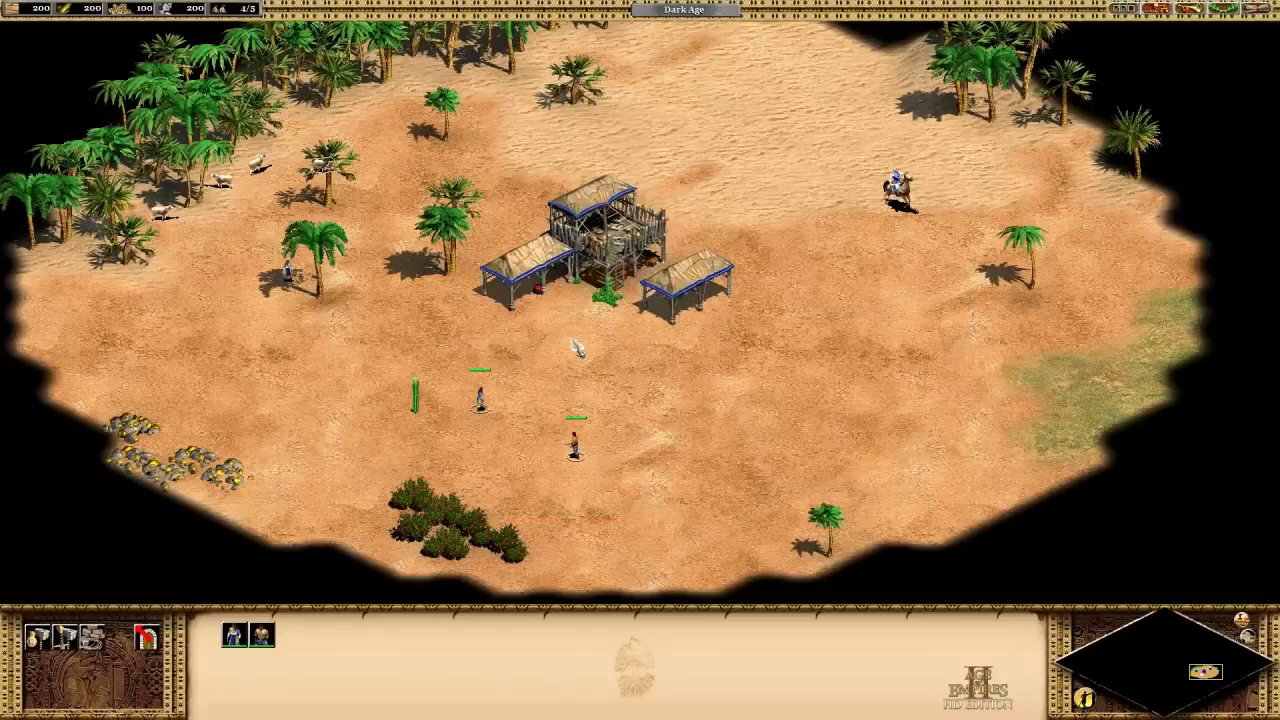
left_click(556, 347)
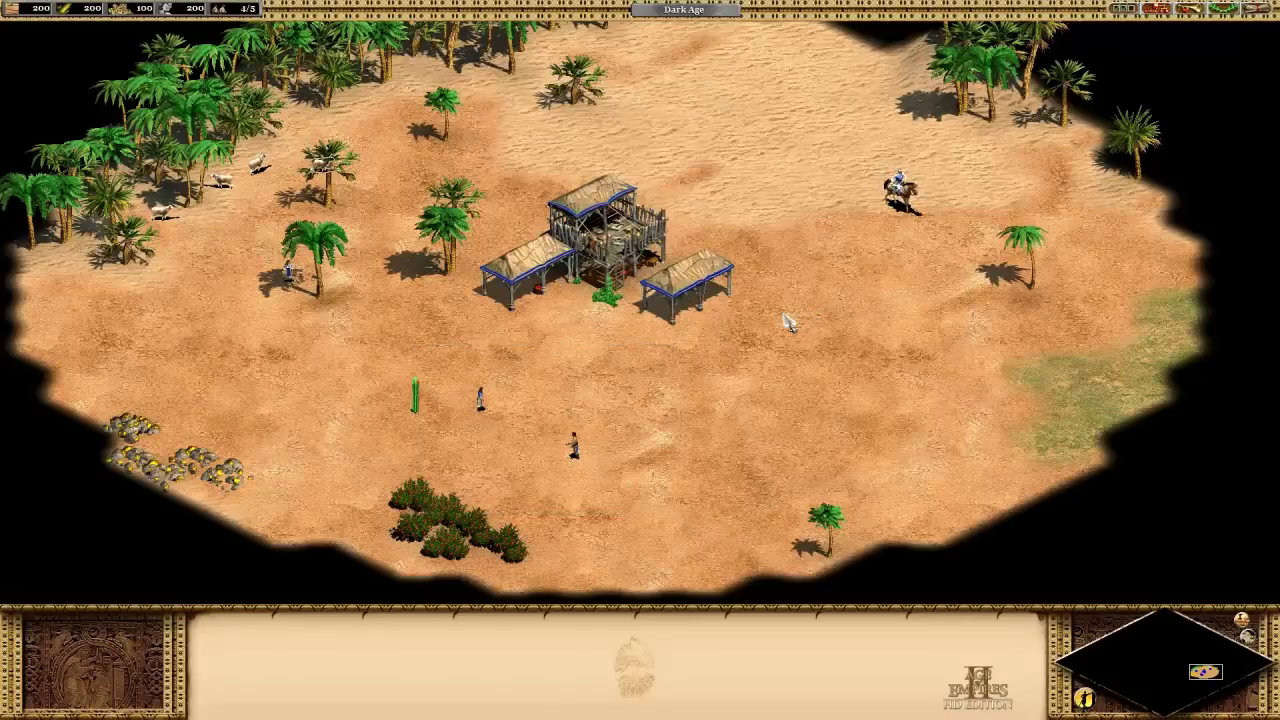
key("Left")
key("Right")
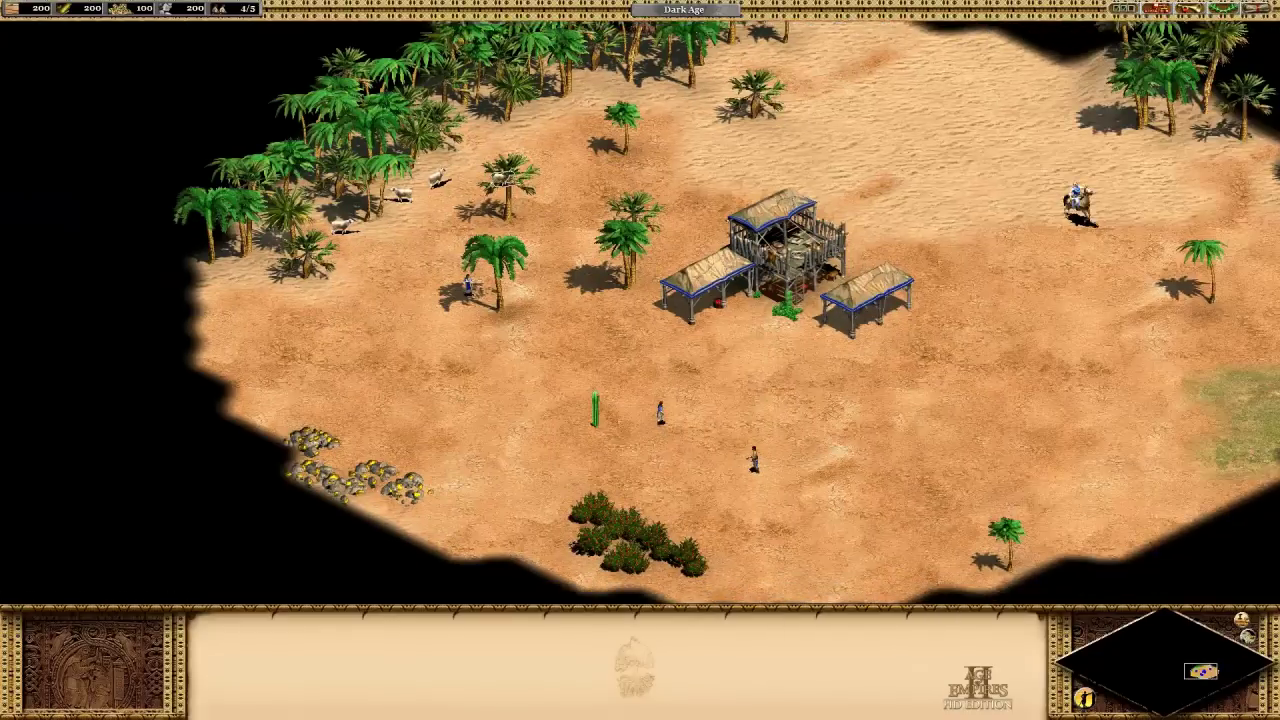
key("Right")
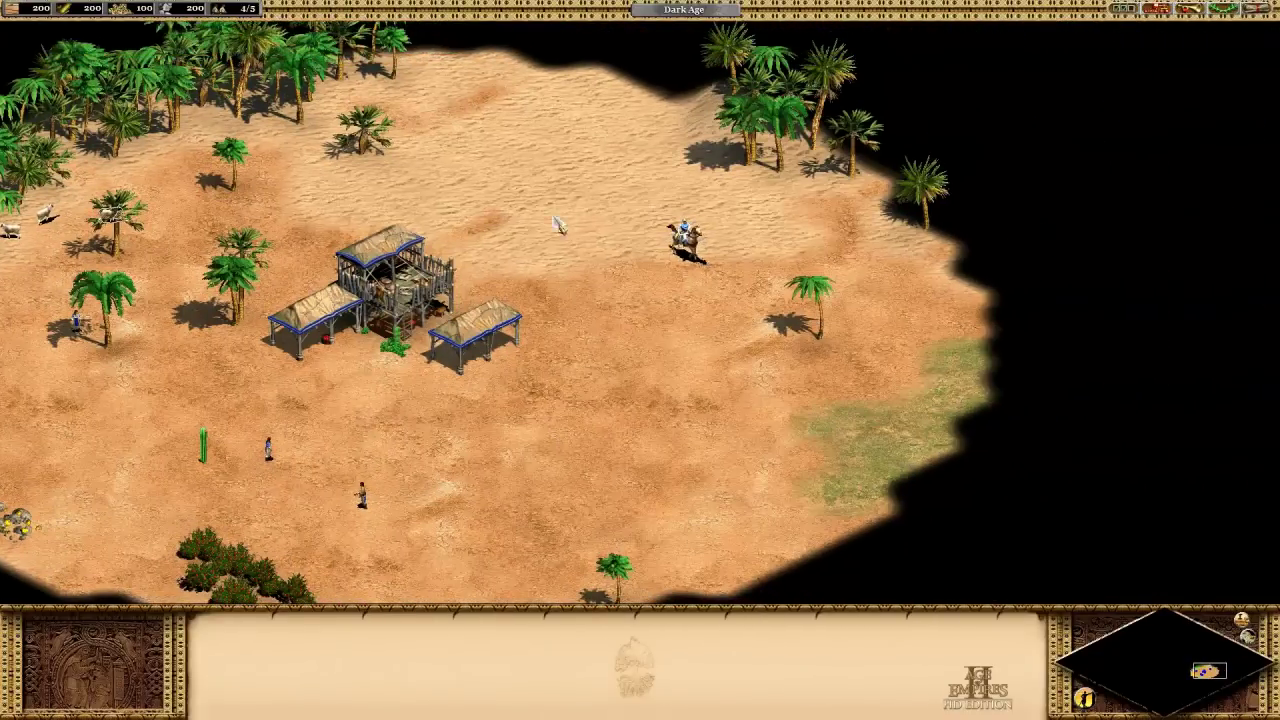
left_click_drag(518, 193, 584, 300)
key("Right")
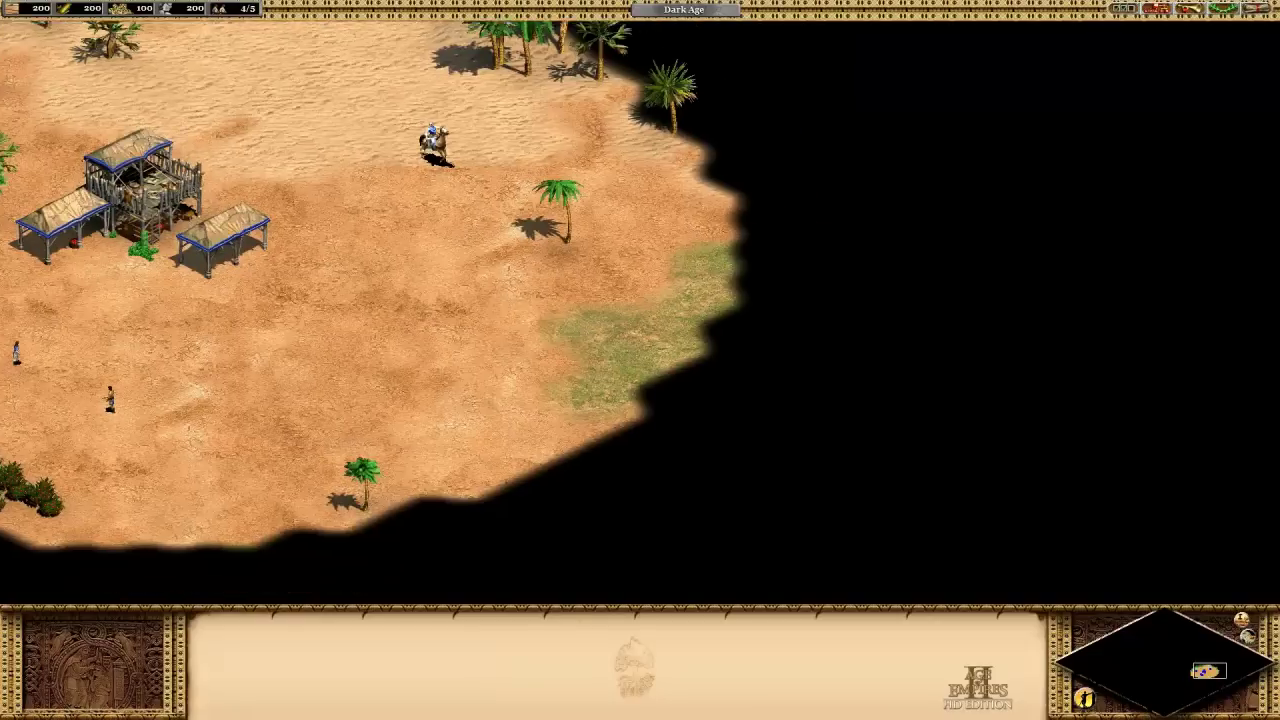
key("Left")
key("Left")
key("Right")
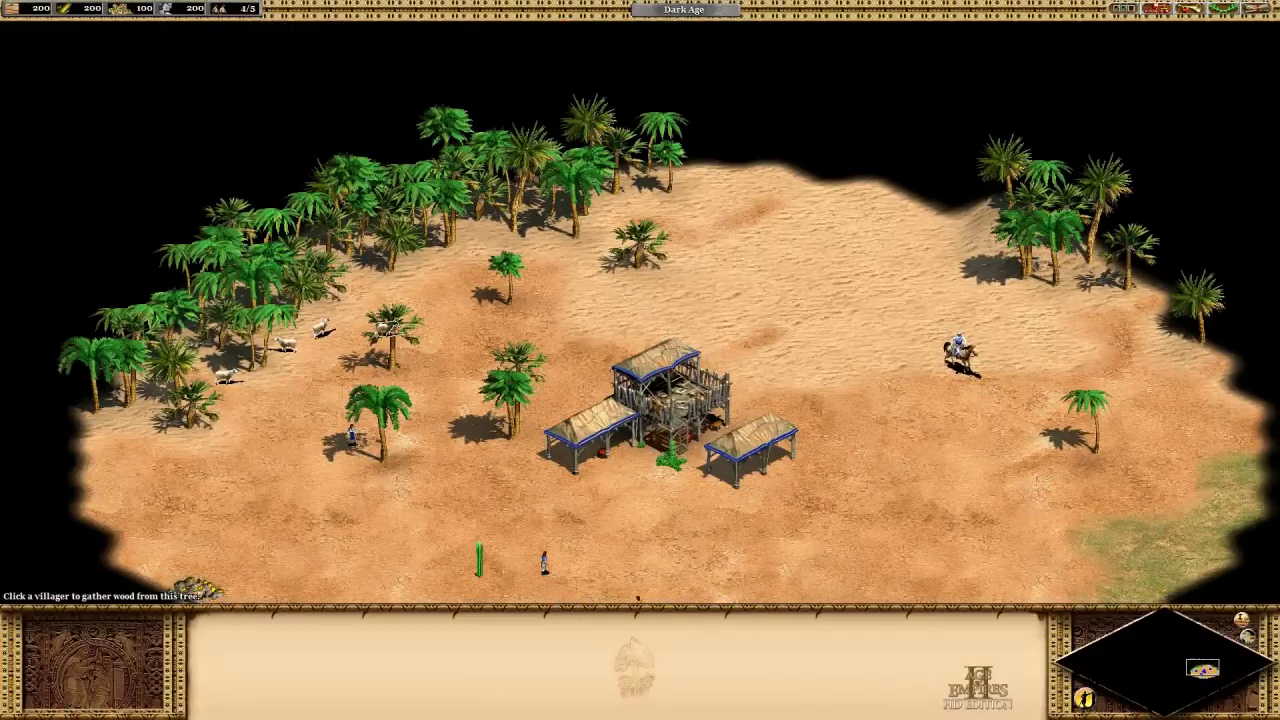
Assign the three villagers to mining the gold, cutting the palm tree beside the Town Center, and herding the sheep.
left_click(540, 312)
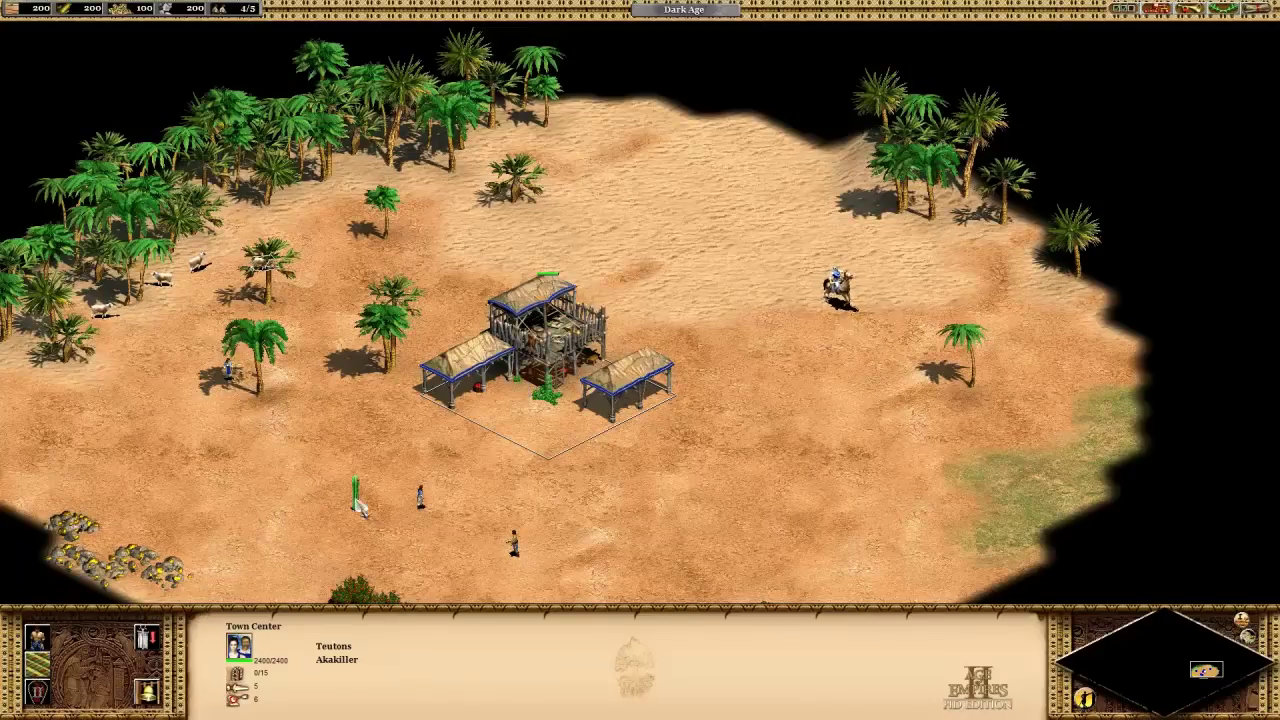
left_click_drag(376, 469, 432, 511)
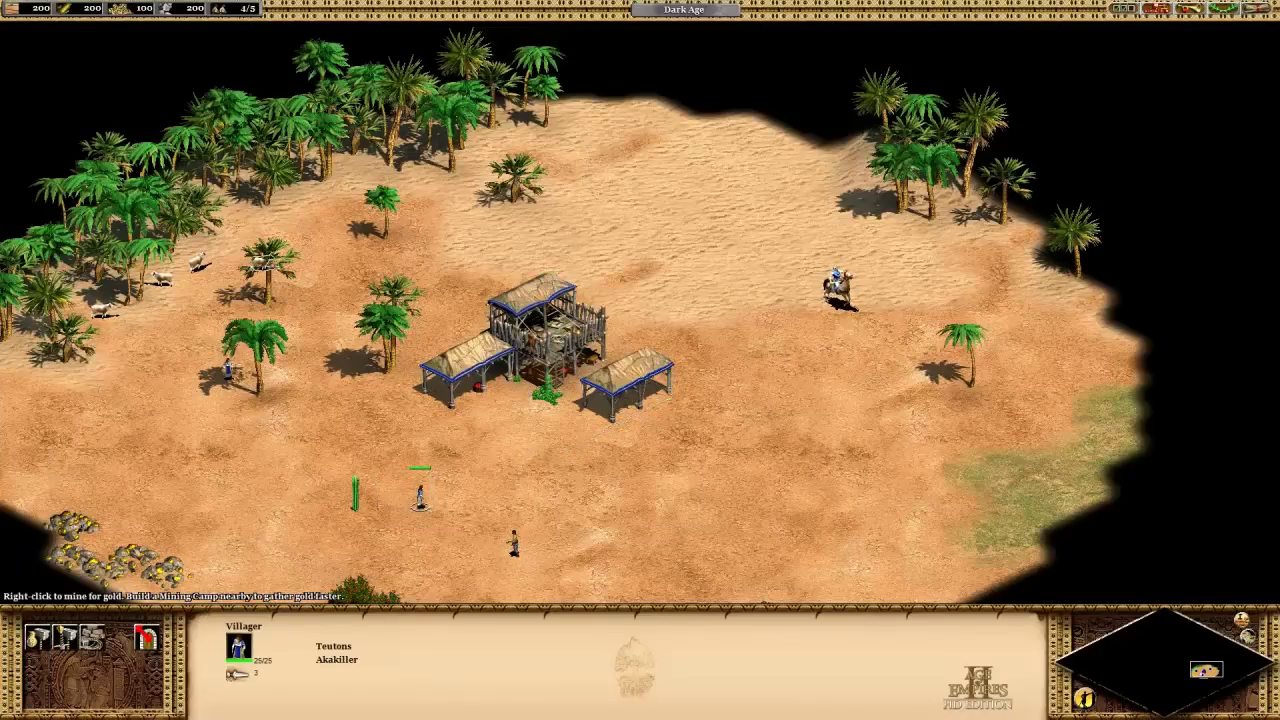
right_click(112, 548)
left_click(514, 540)
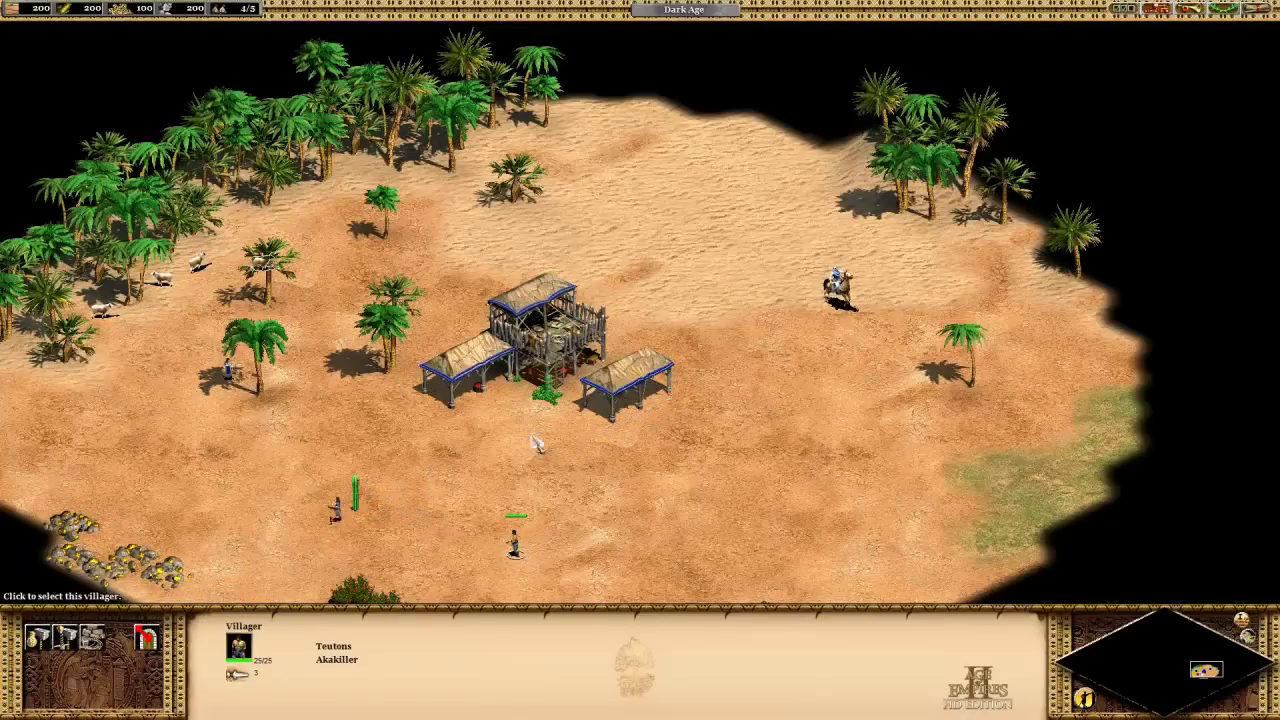
right_click(385, 340)
left_click(228, 368)
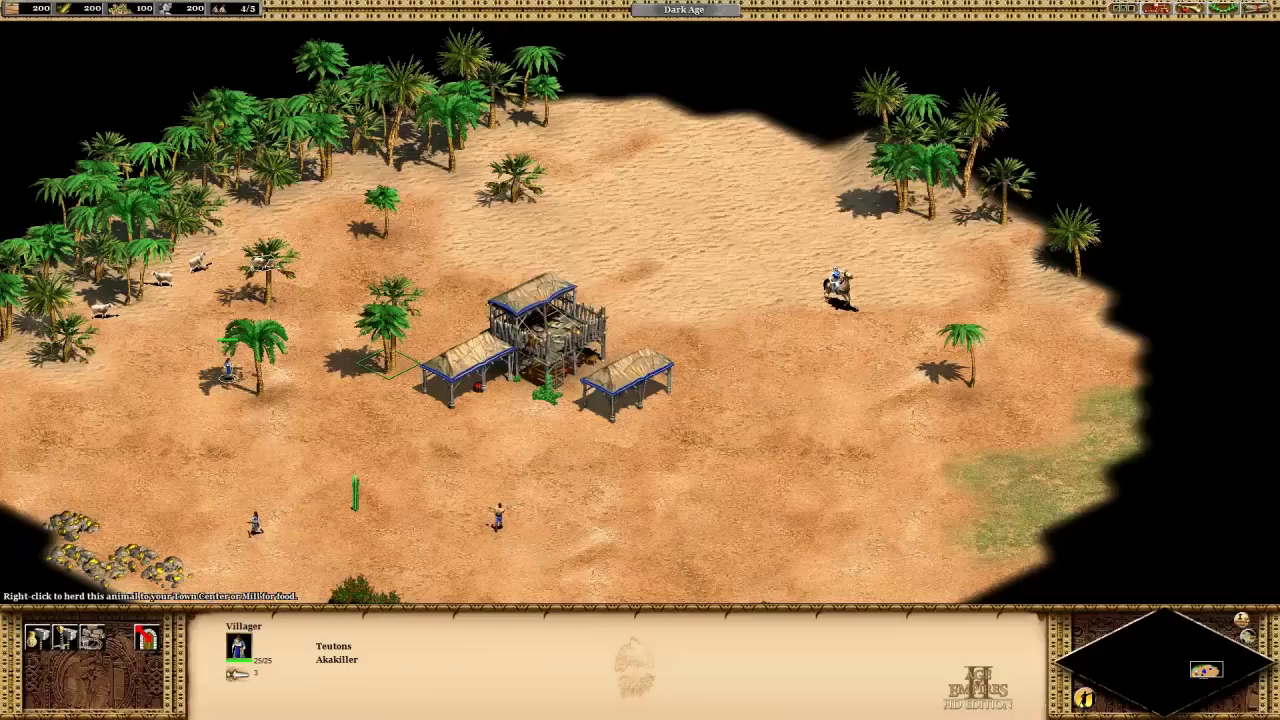
right_click(162, 272)
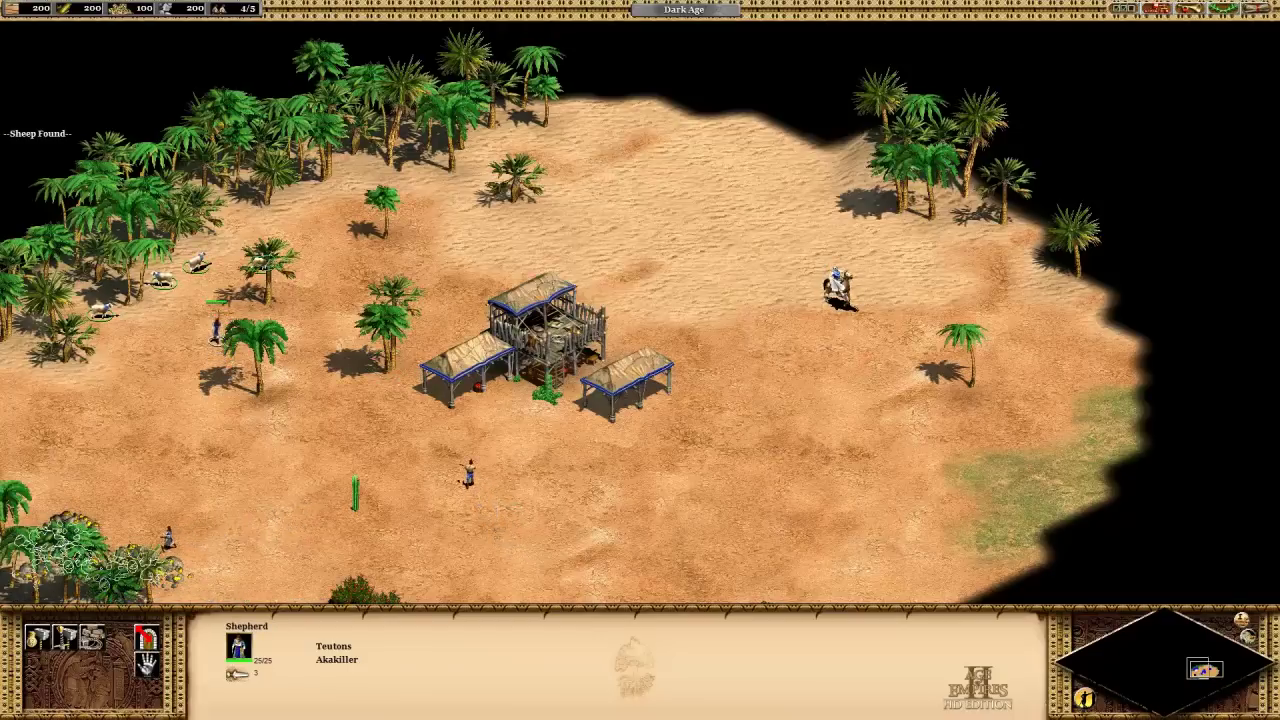
Check the Town Center, the villagers at work around it, and the shepherd.
key("h")
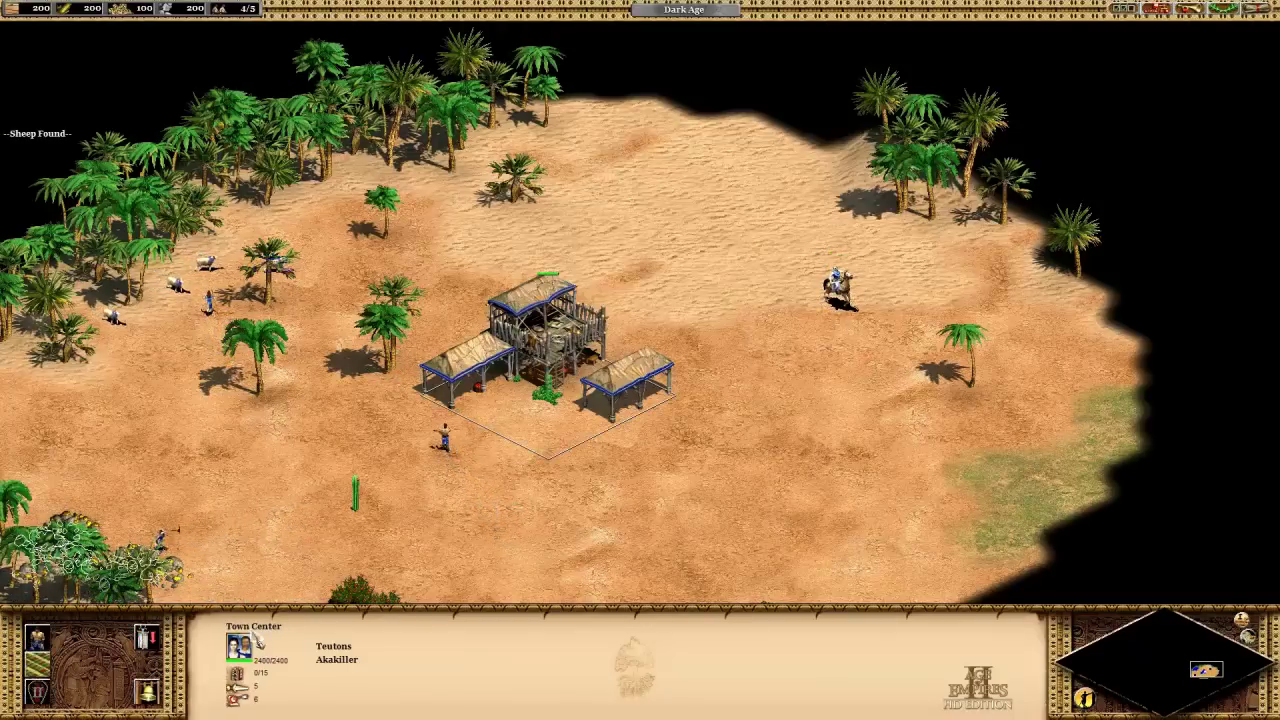
key("Down")
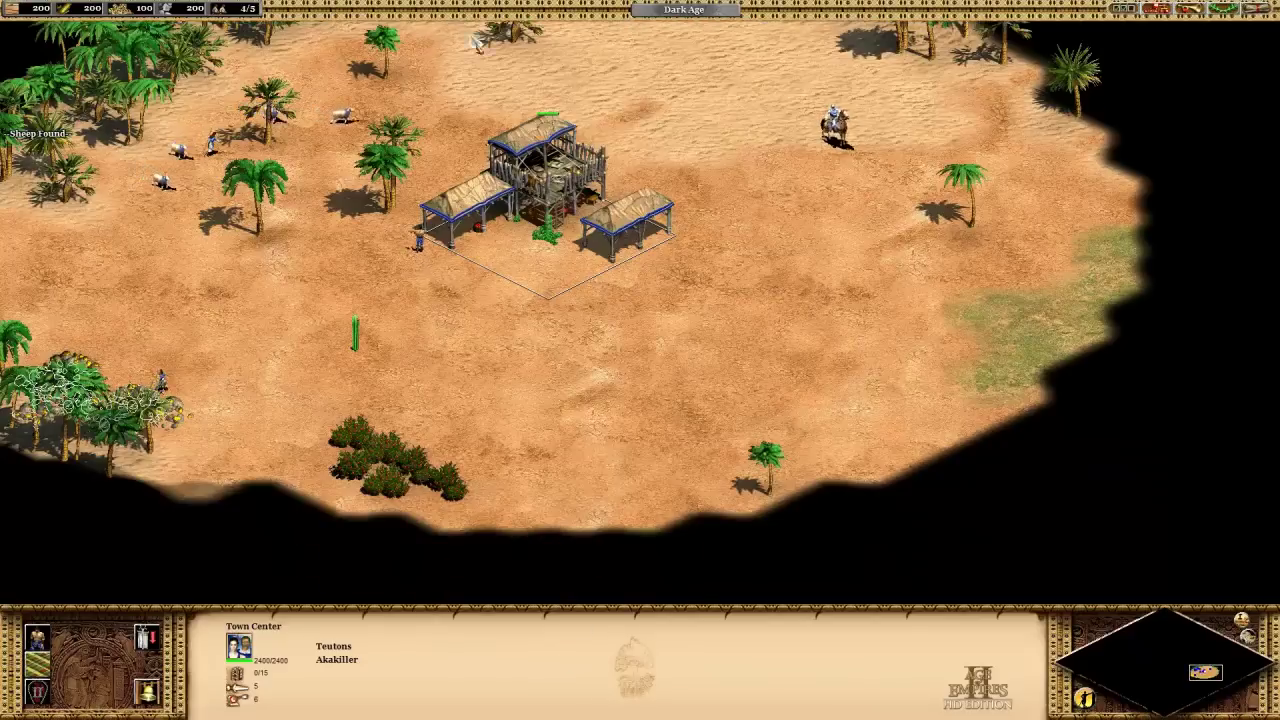
key("Up")
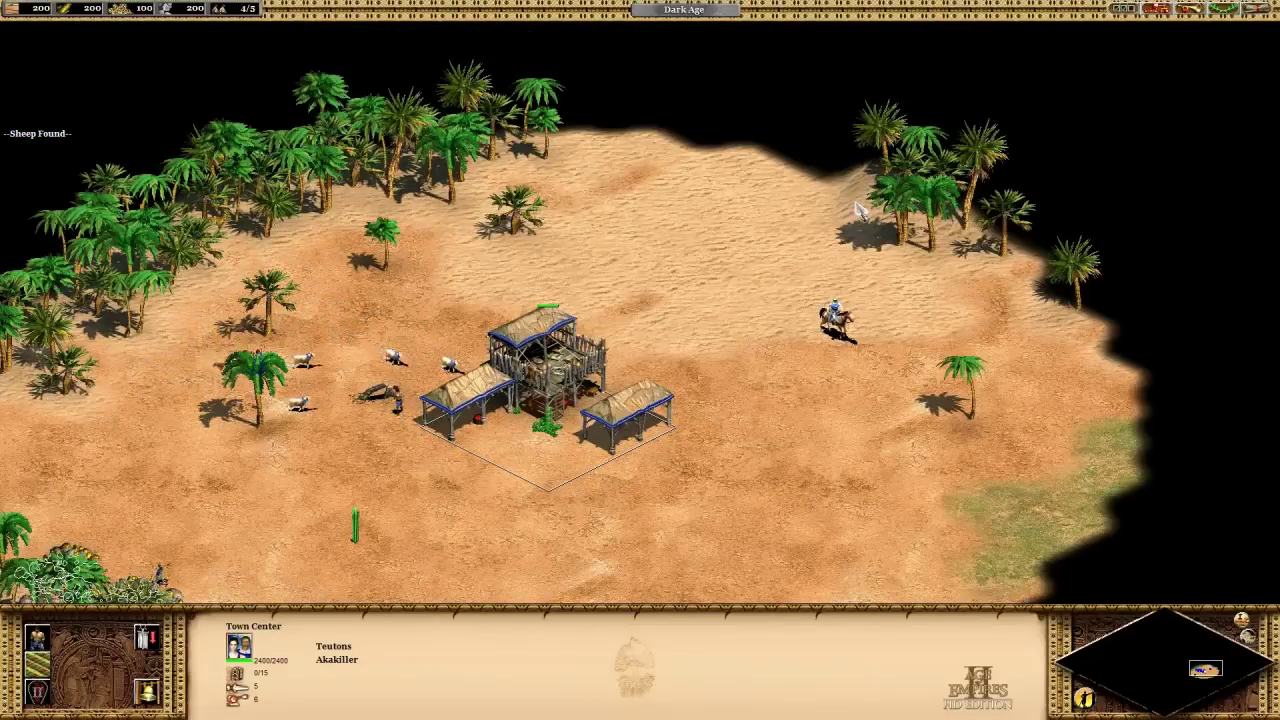
key("Down")
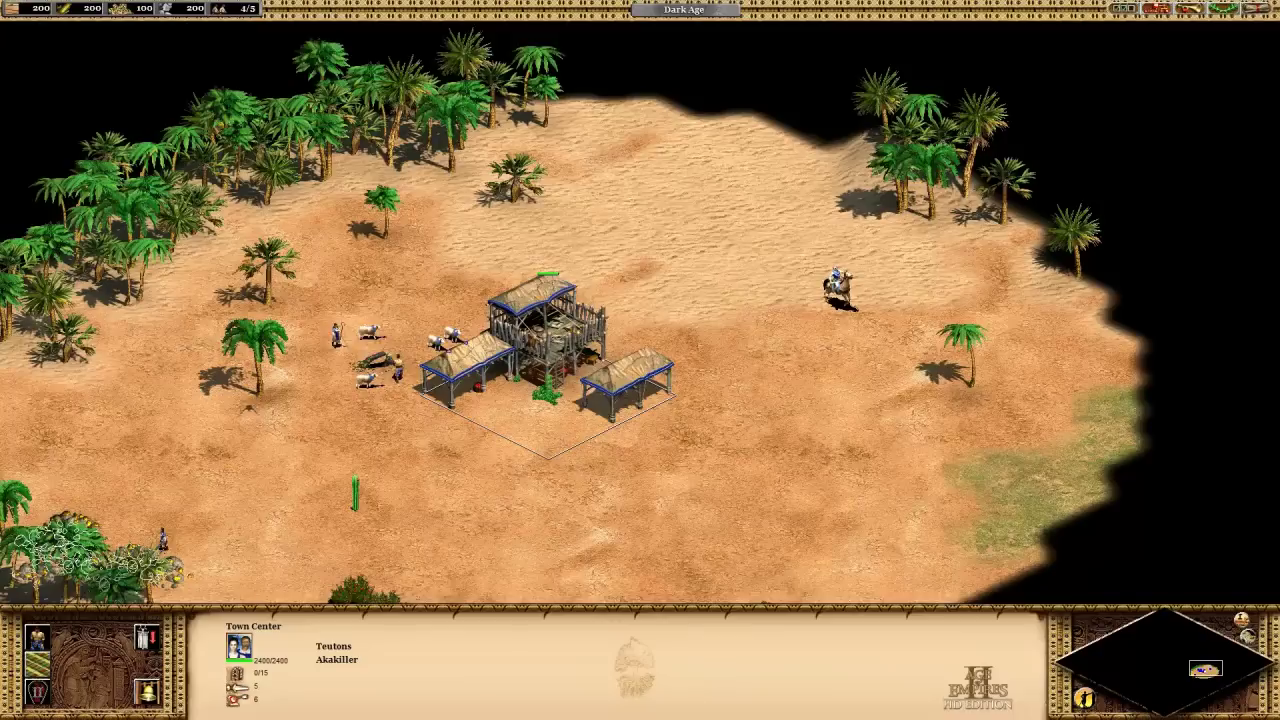
key("Down")
left_click(378, 285)
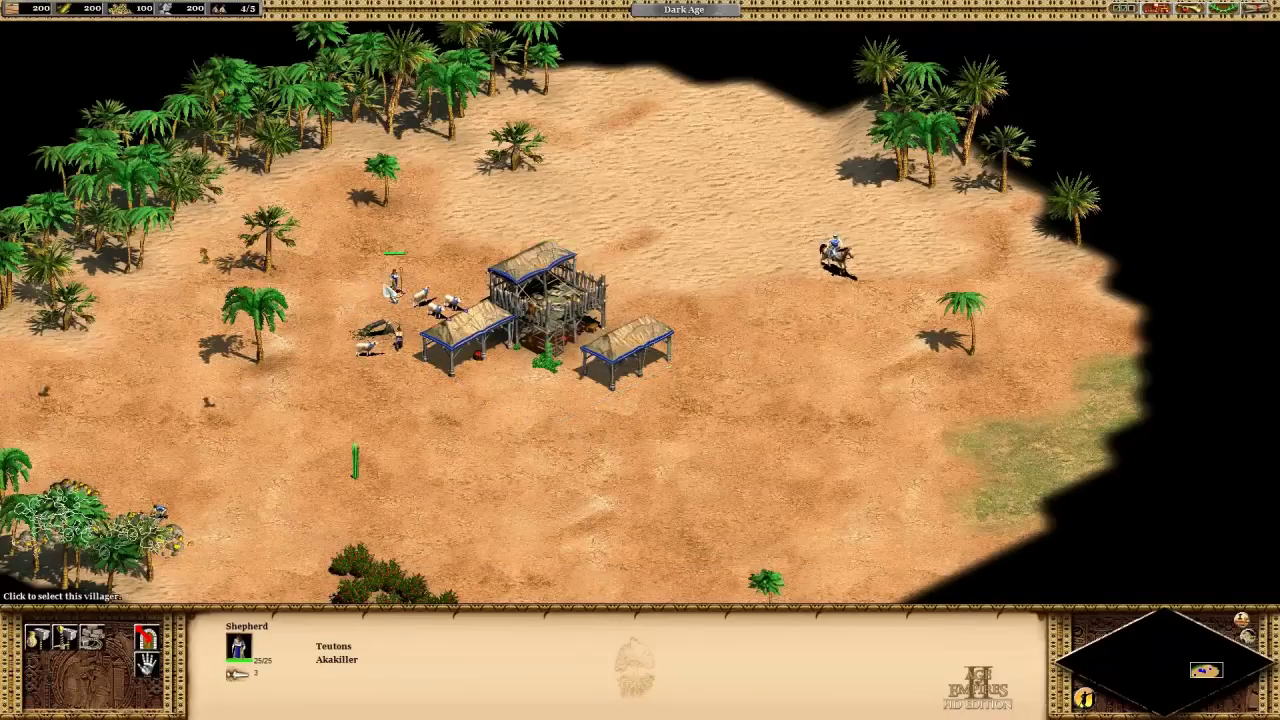
left_click(447, 437)
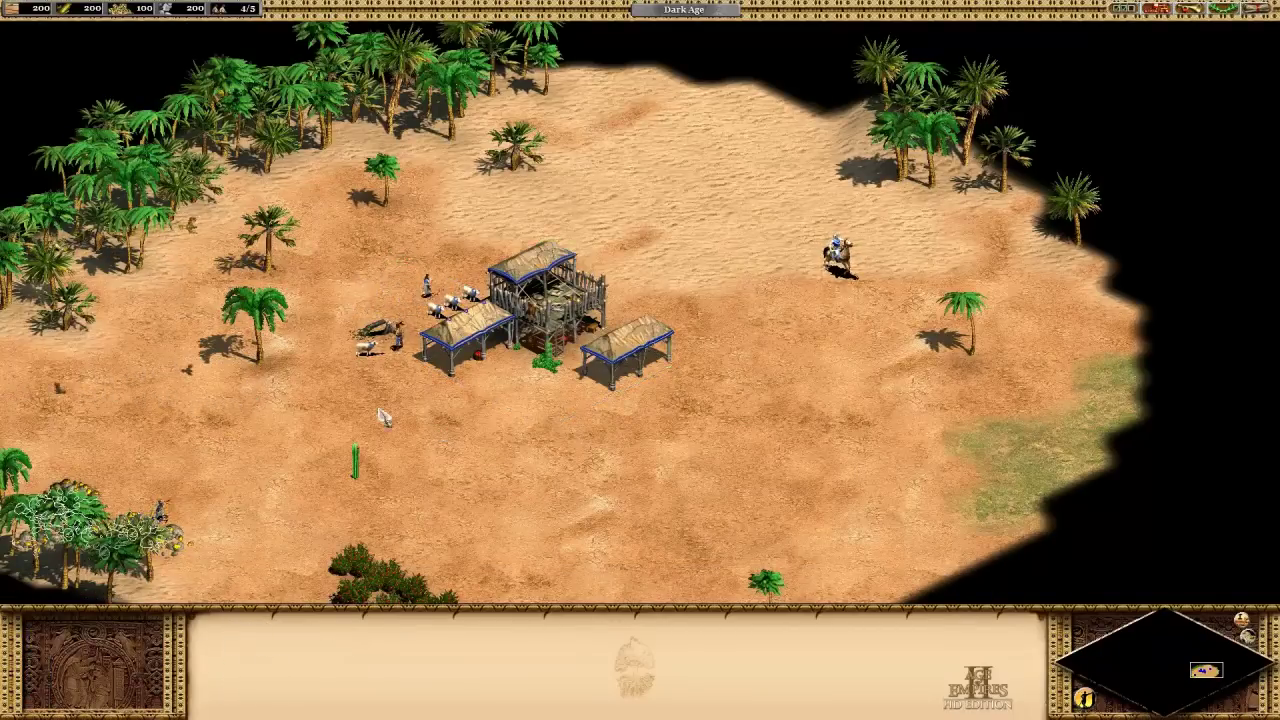